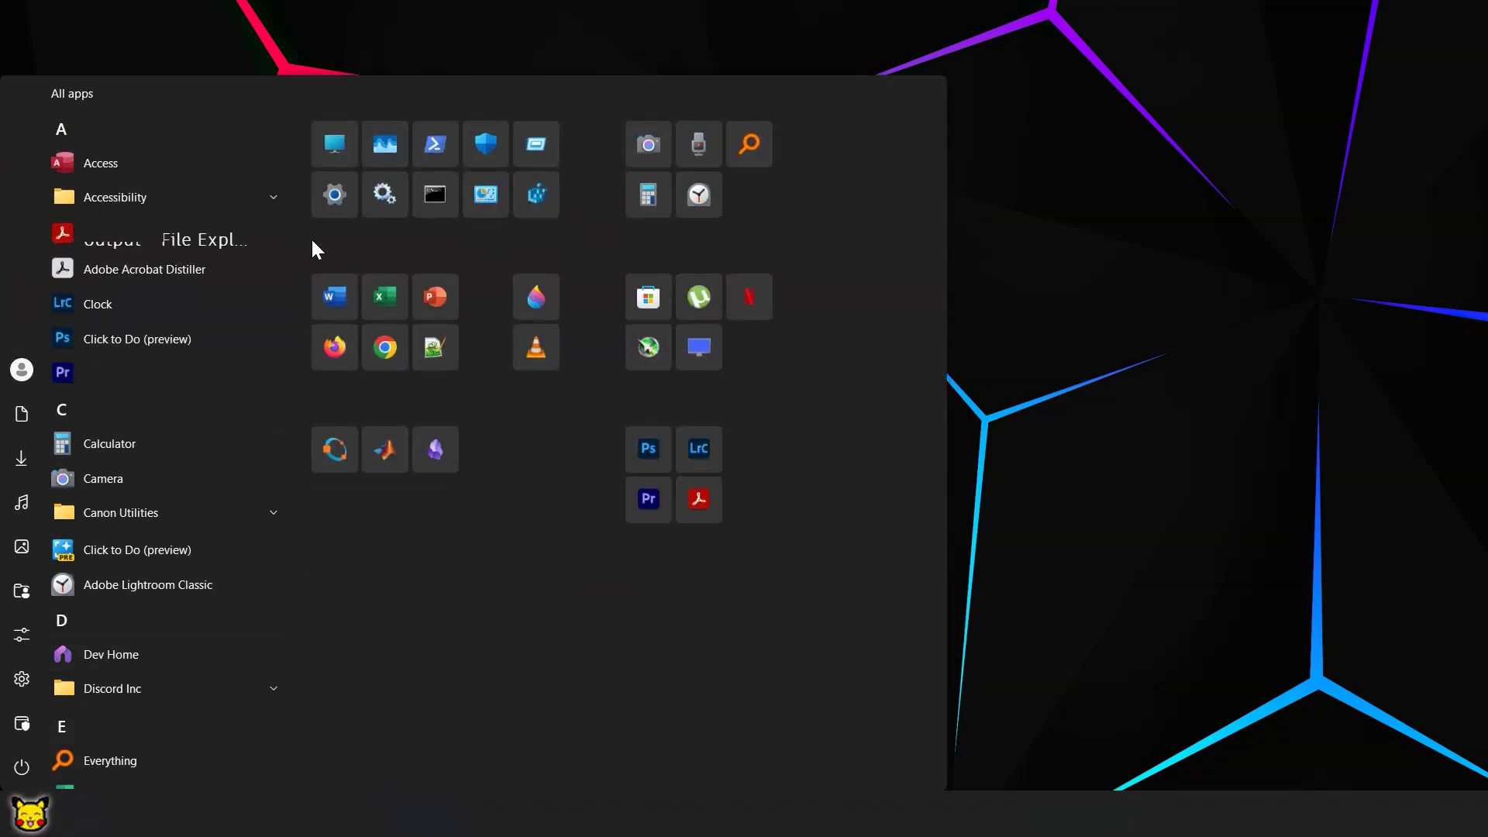
- Launch ComfyUI by running run_nvidia_gpu.bat from D:\ComfyUI_windows_portable
{"action": "left_click", "coordinate": [341, 138]}
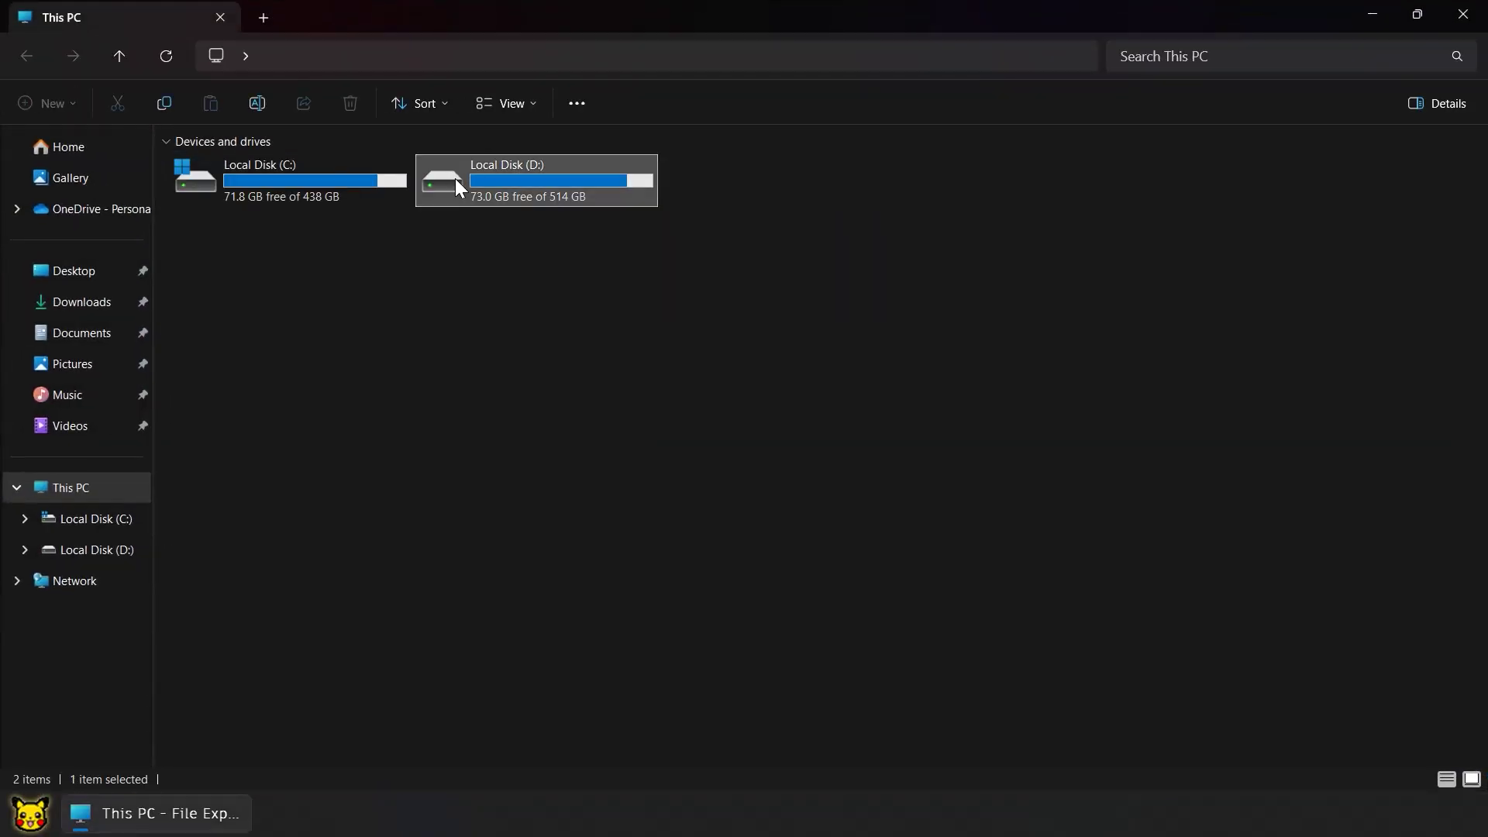
{"action": "double_click", "coordinate": [454, 178]}
{"action": "left_click", "coordinate": [426, 180]}
{"action": "double_click", "coordinate": [425, 176]}
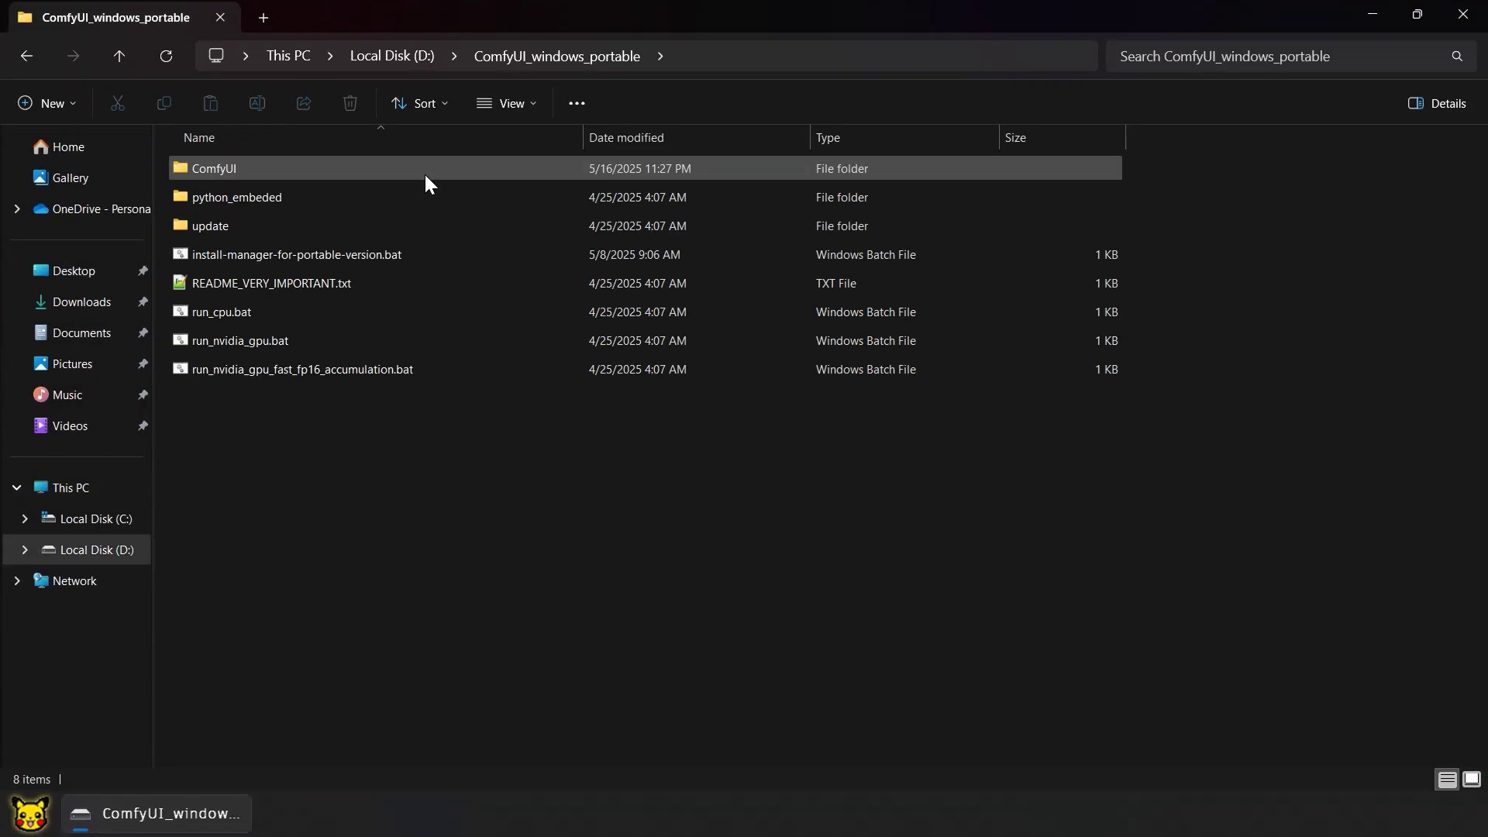
{"action": "left_click", "coordinate": [404, 334]}
{"action": "double_click", "coordinate": [404, 333]}
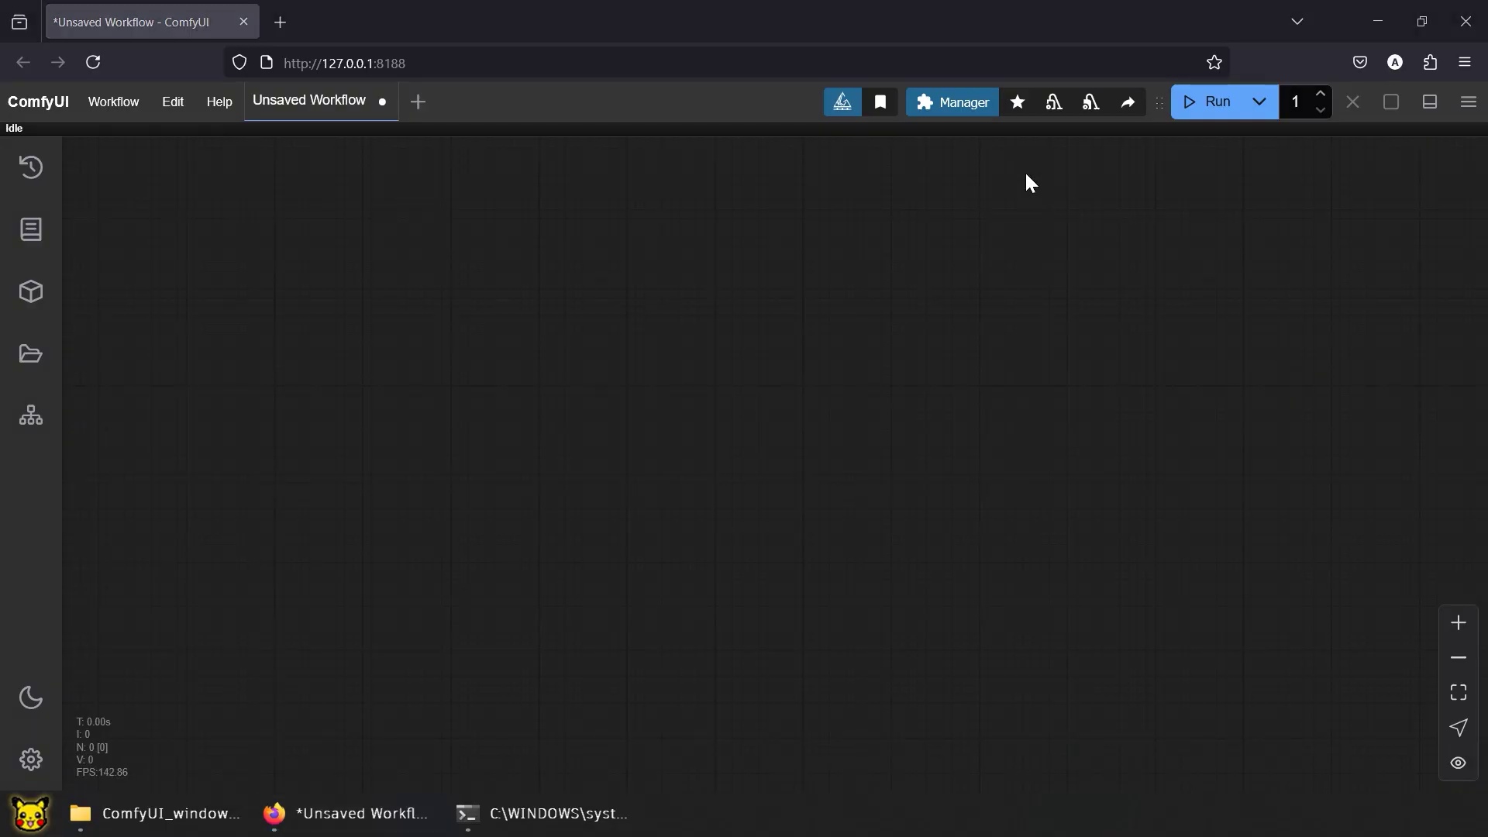
- Run Update All in ComfyUI Manager, then restart the server and confirm the reboot
{"action": "left_click", "coordinate": [958, 103]}
{"action": "left_click", "coordinate": [814, 438]}
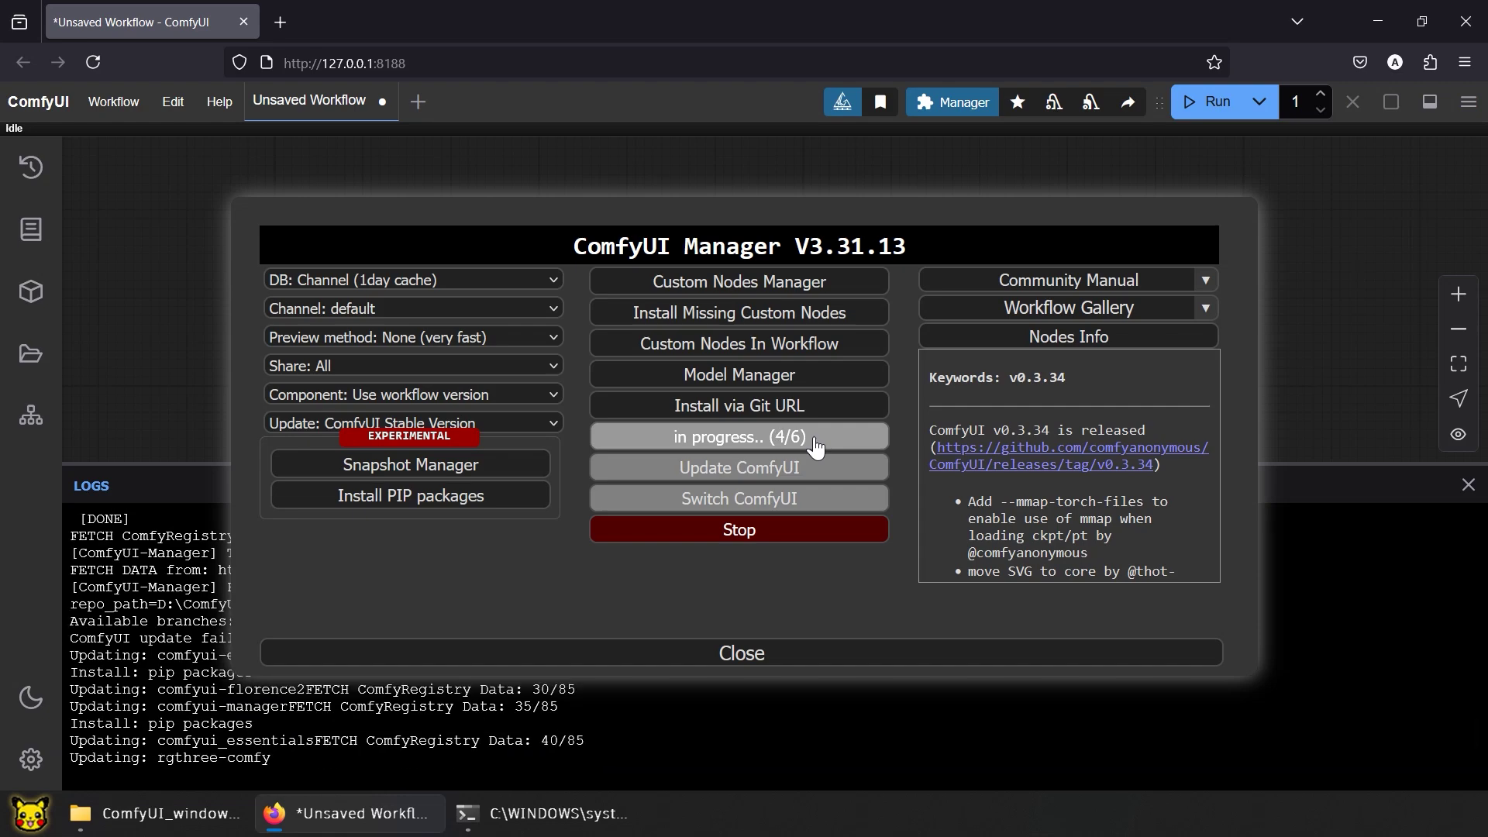
{"action": "left_click", "coordinate": [845, 355]}
{"action": "left_click", "coordinate": [842, 488]}
{"action": "key", "text": "alt+Tab"}
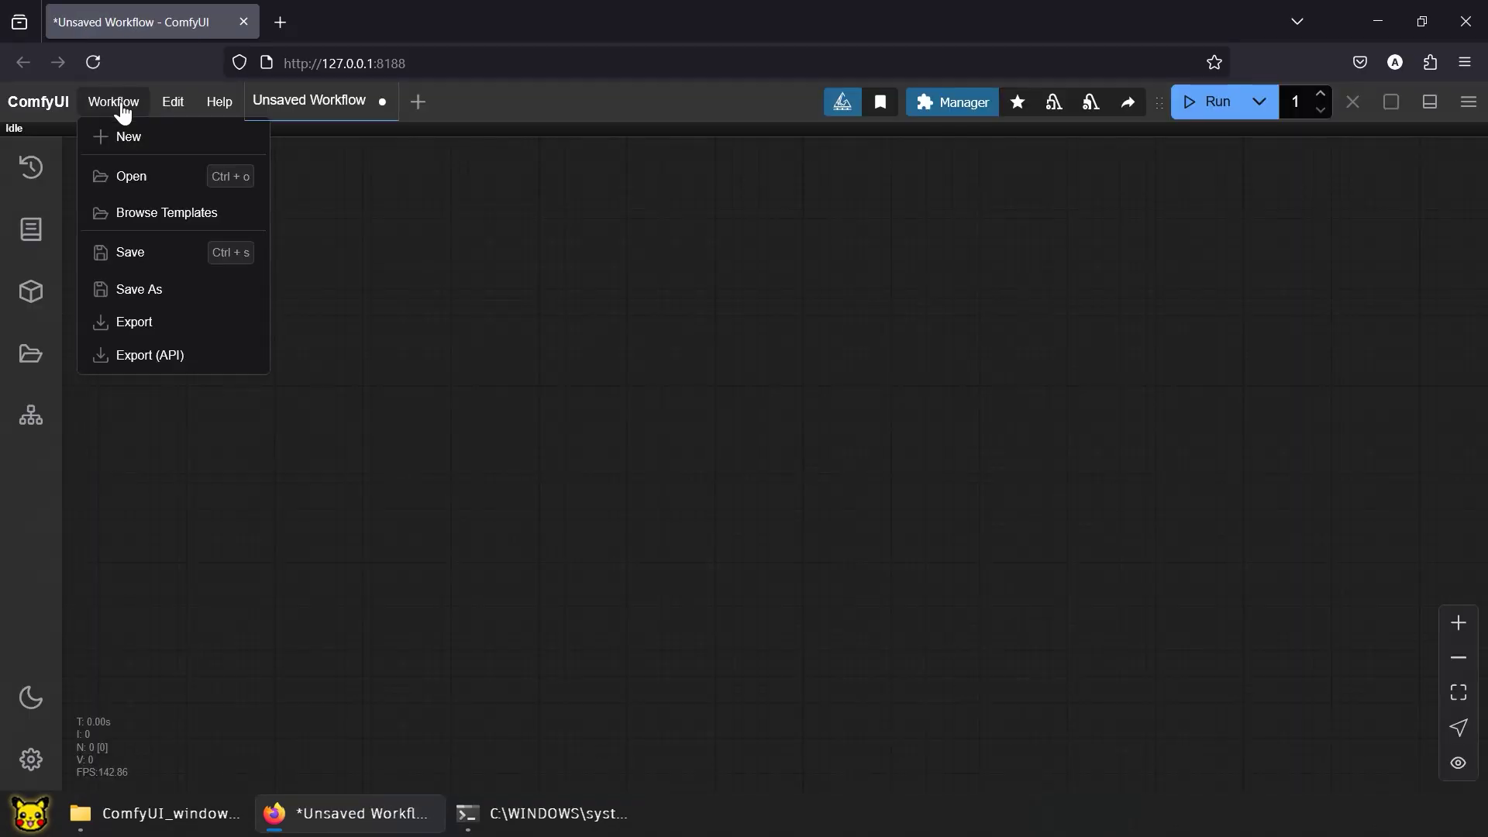
{"action": "left_click", "coordinate": [161, 214]}
{"action": "scroll", "coordinate": [558, 438], "scroll_direction": "down", "scroll_amount": 3}
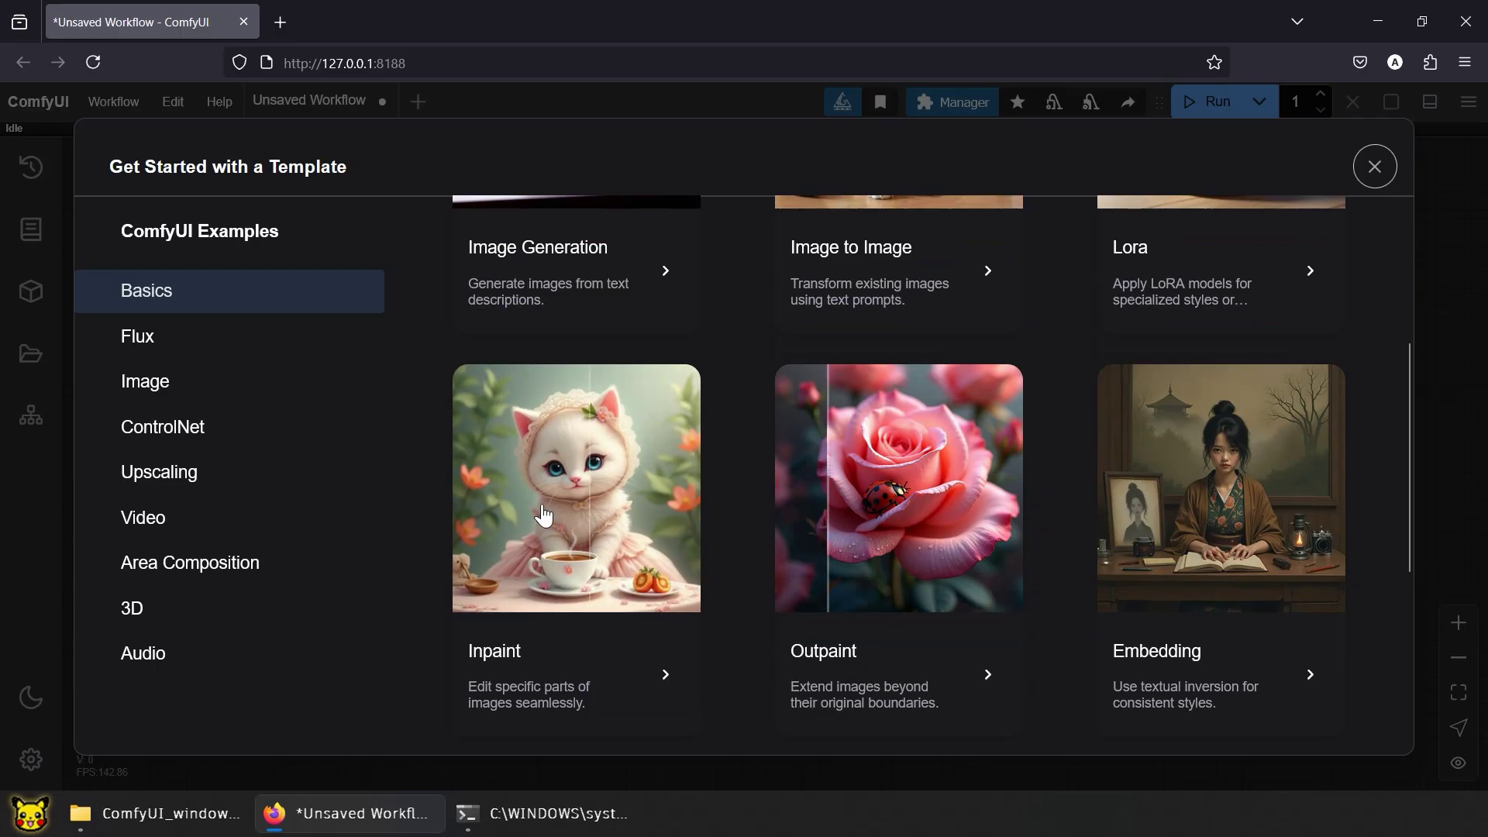
{"action": "left_click", "coordinate": [176, 348]}
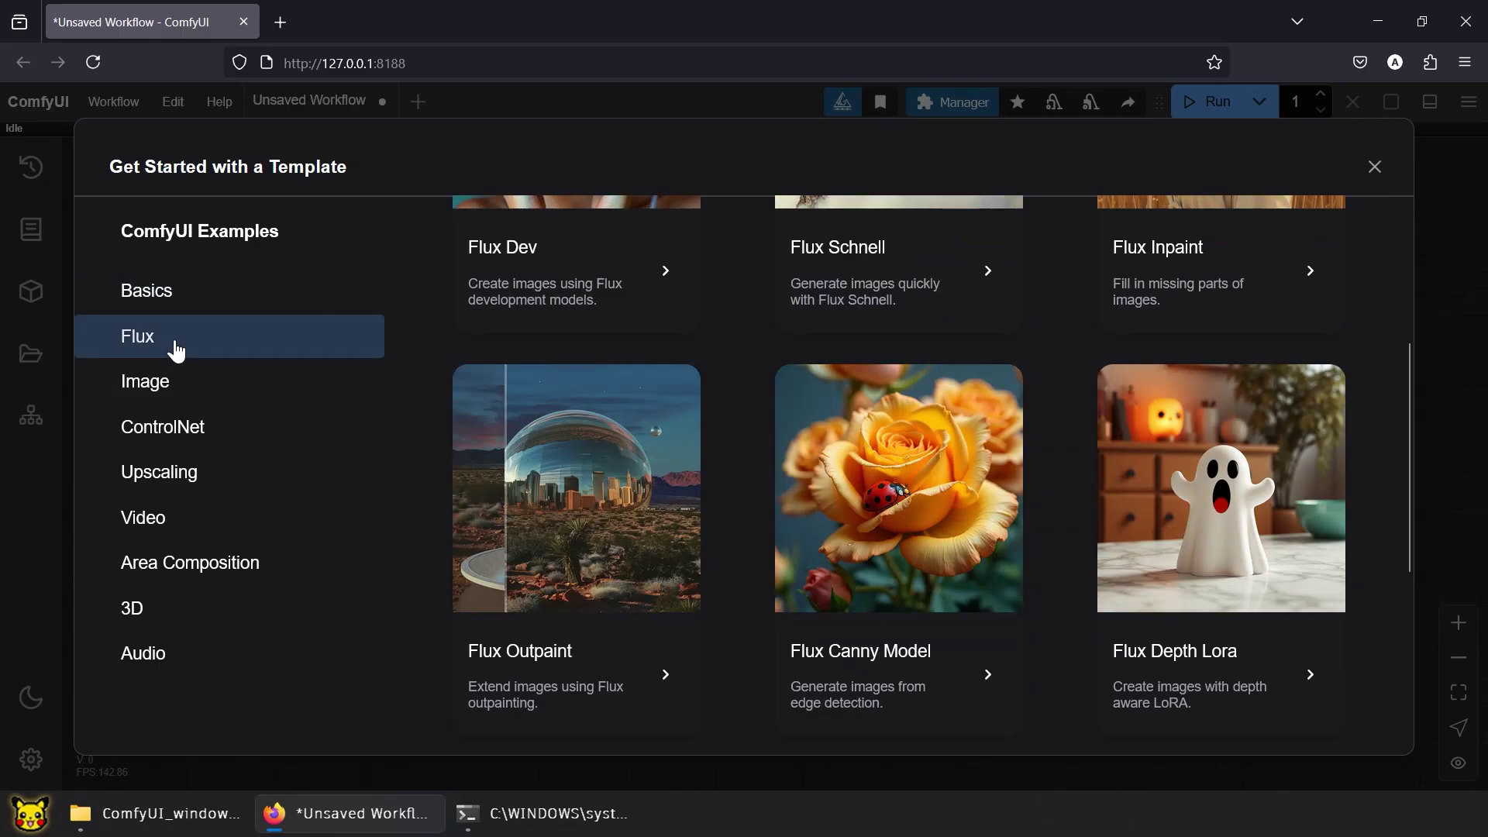
{"action": "scroll", "coordinate": [712, 367], "scroll_direction": "up", "scroll_amount": 4}
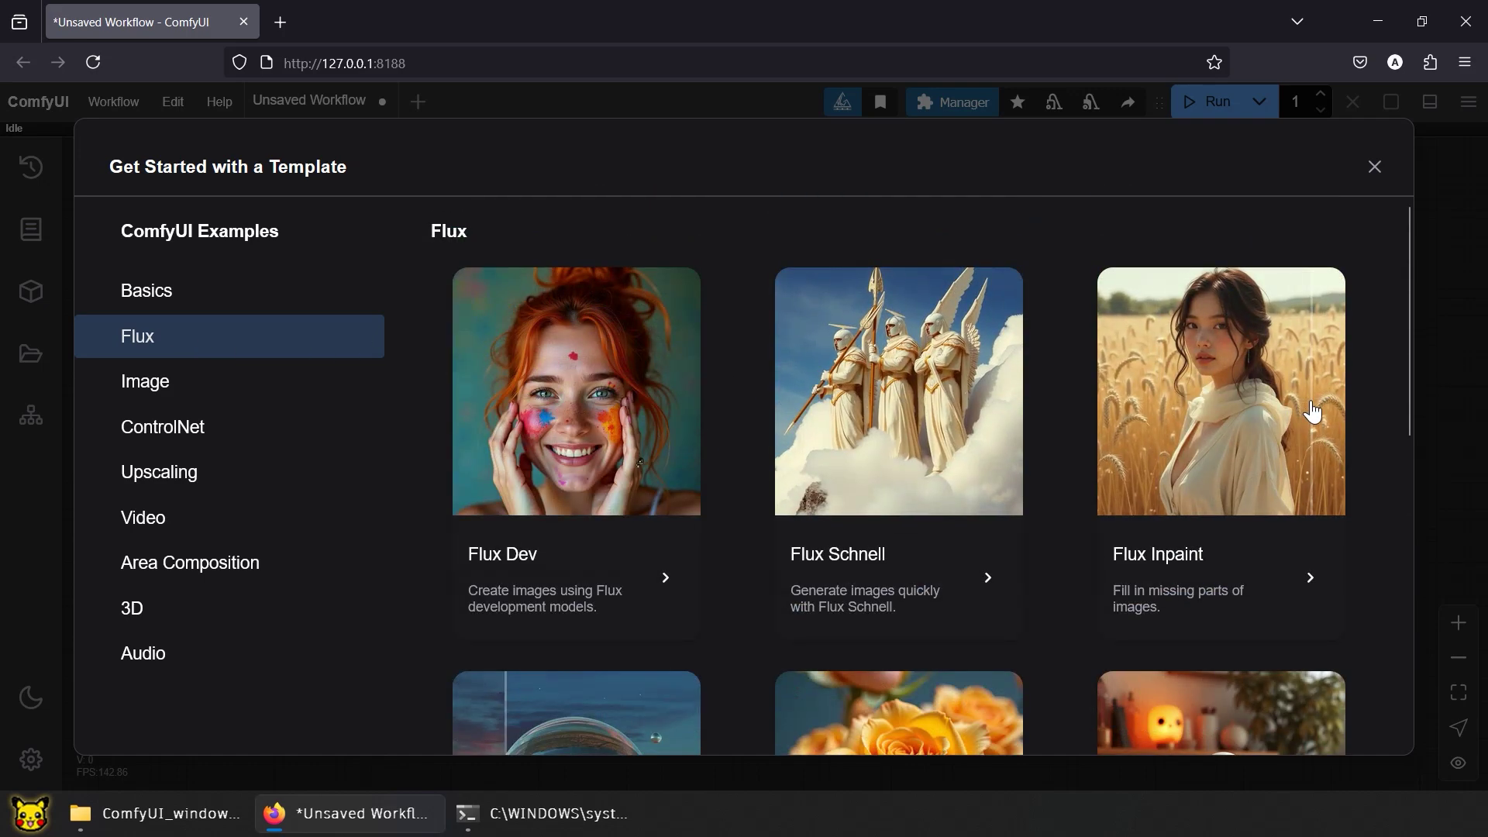
{"action": "left_click", "coordinate": [1373, 169]}
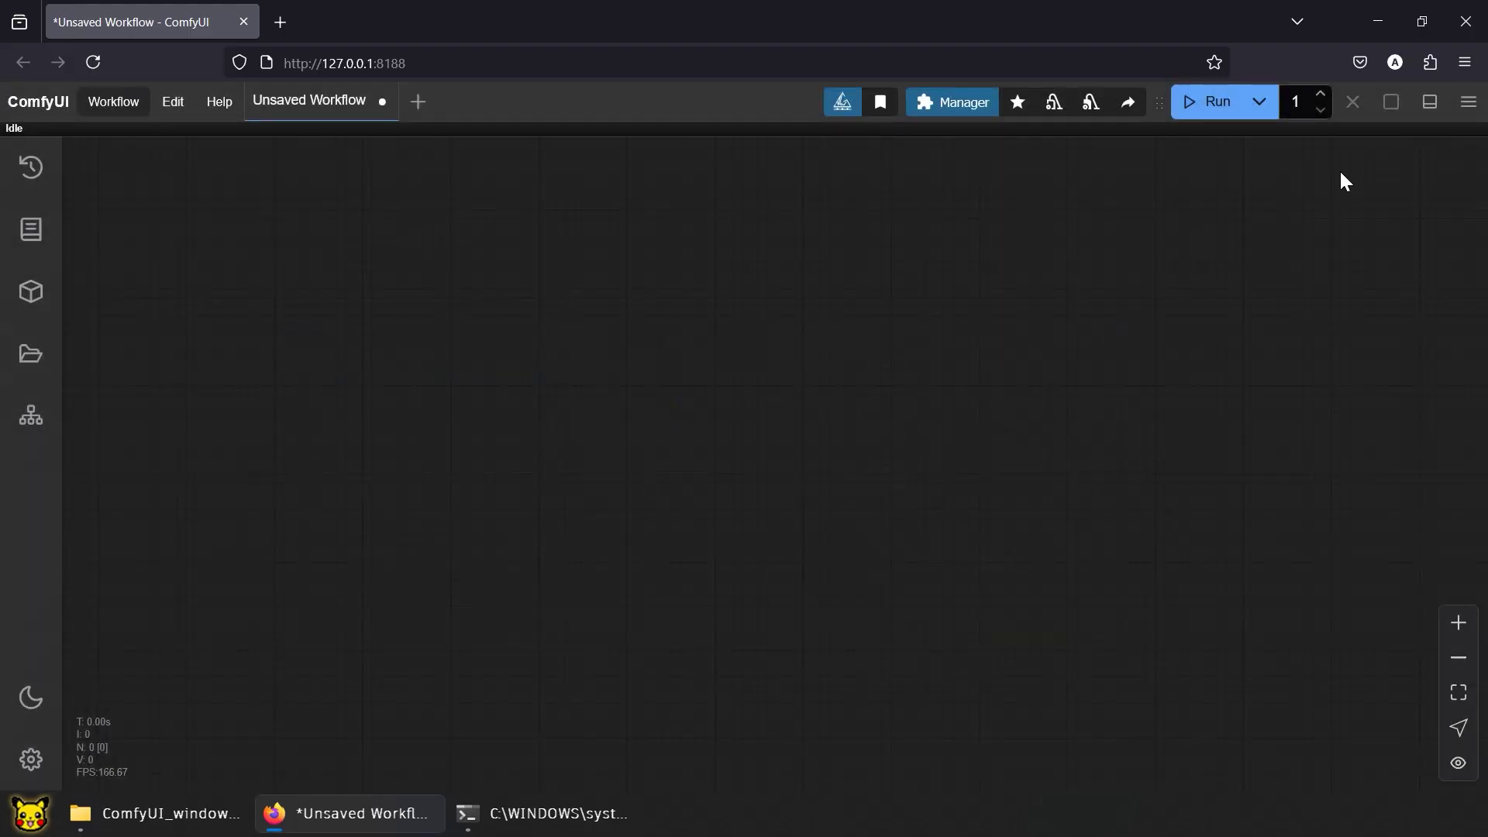
- Add Load Diffusion Model at the upper left with DualCLIPLoader below it
{"action": "double_click", "coordinate": [532, 359]}
{"action": "type", "text": "lo"}
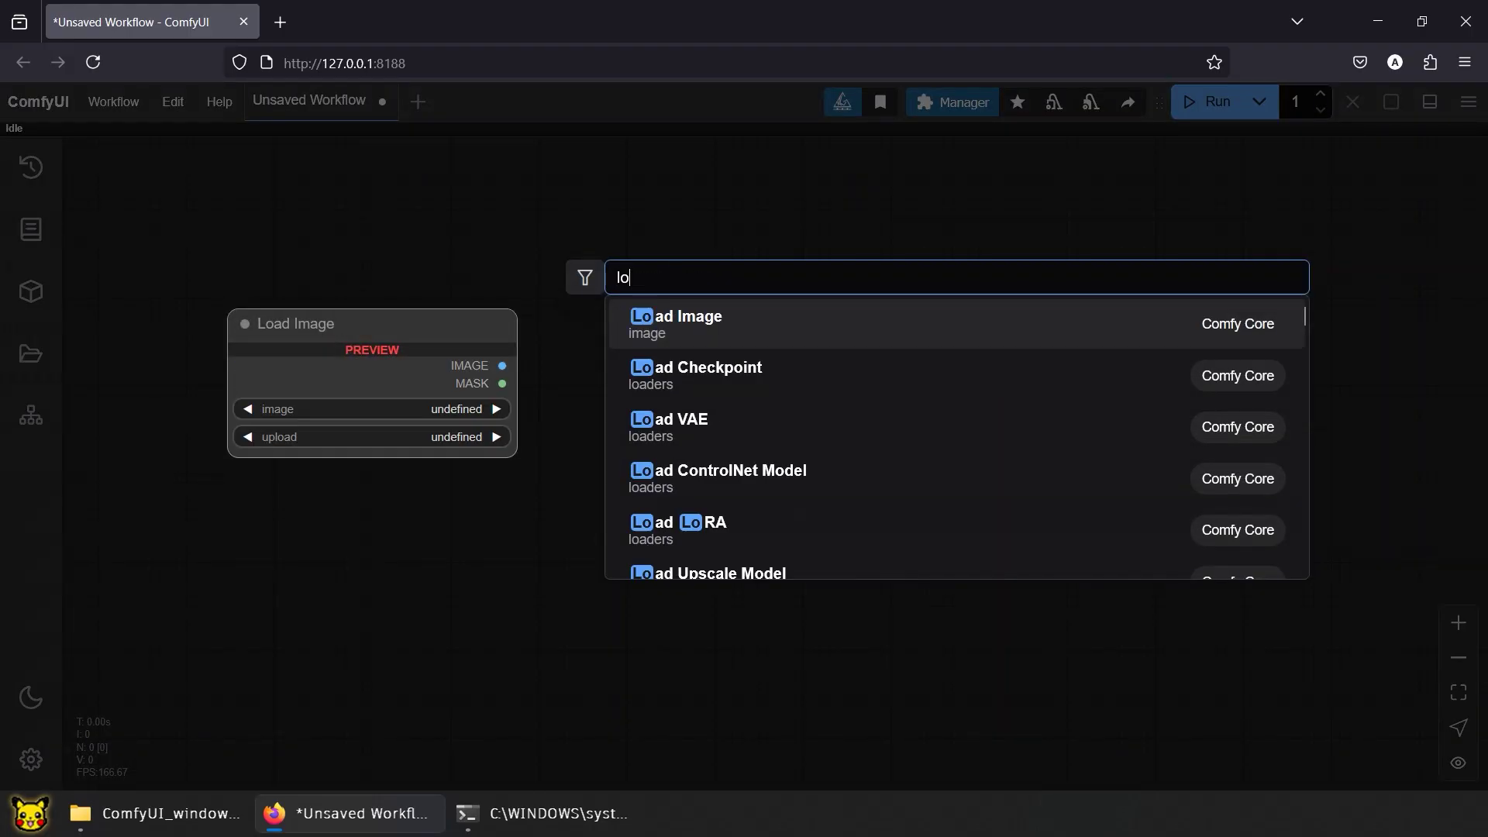
{"action": "type", "text": "ad di"}
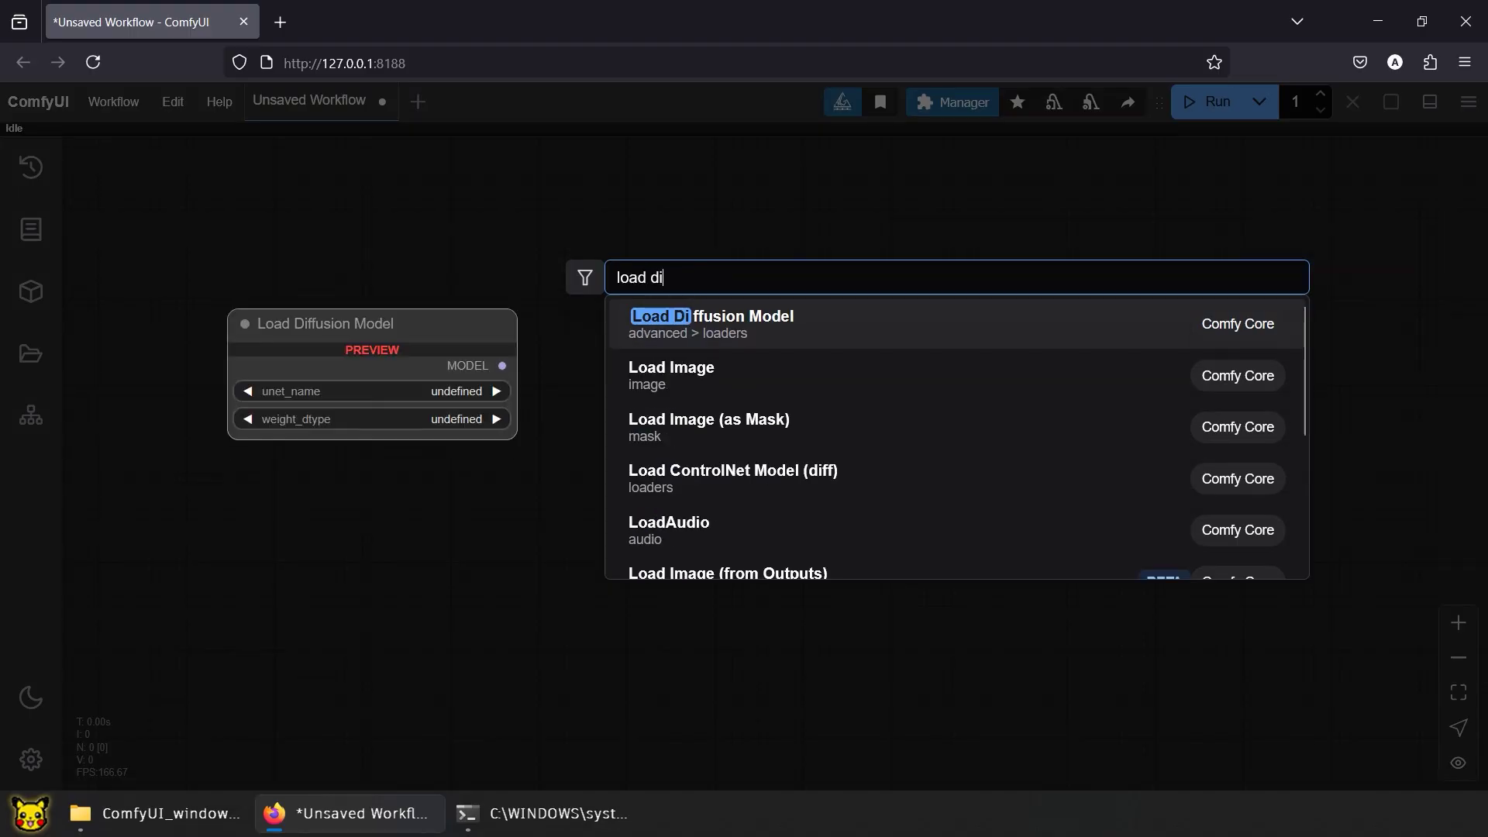
{"action": "type", "text": "ff"}
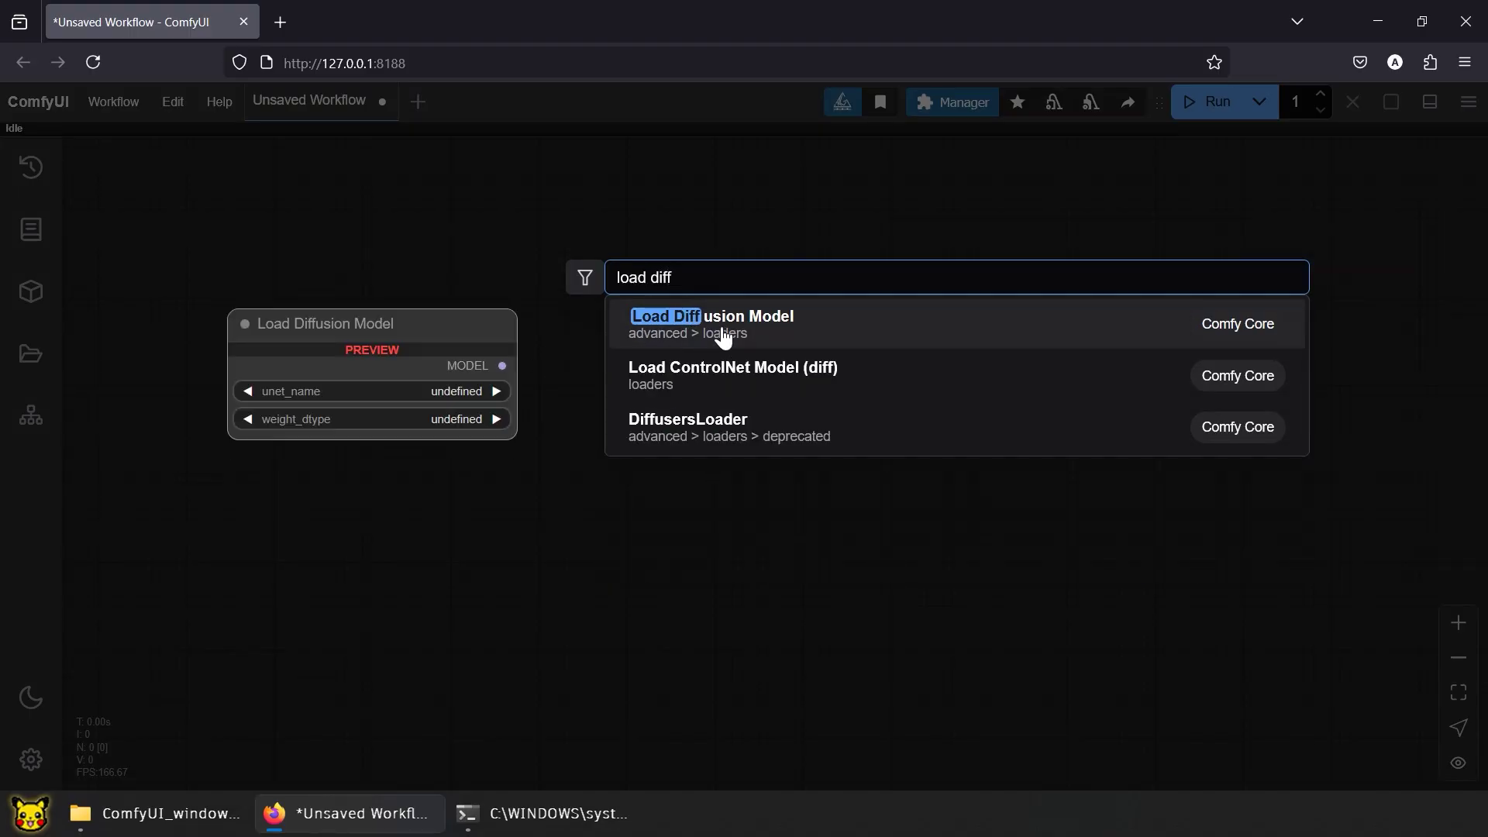
{"action": "left_click", "coordinate": [810, 333]}
{"action": "left_click_drag", "start_coordinate": [694, 338], "coordinate": [346, 218]}
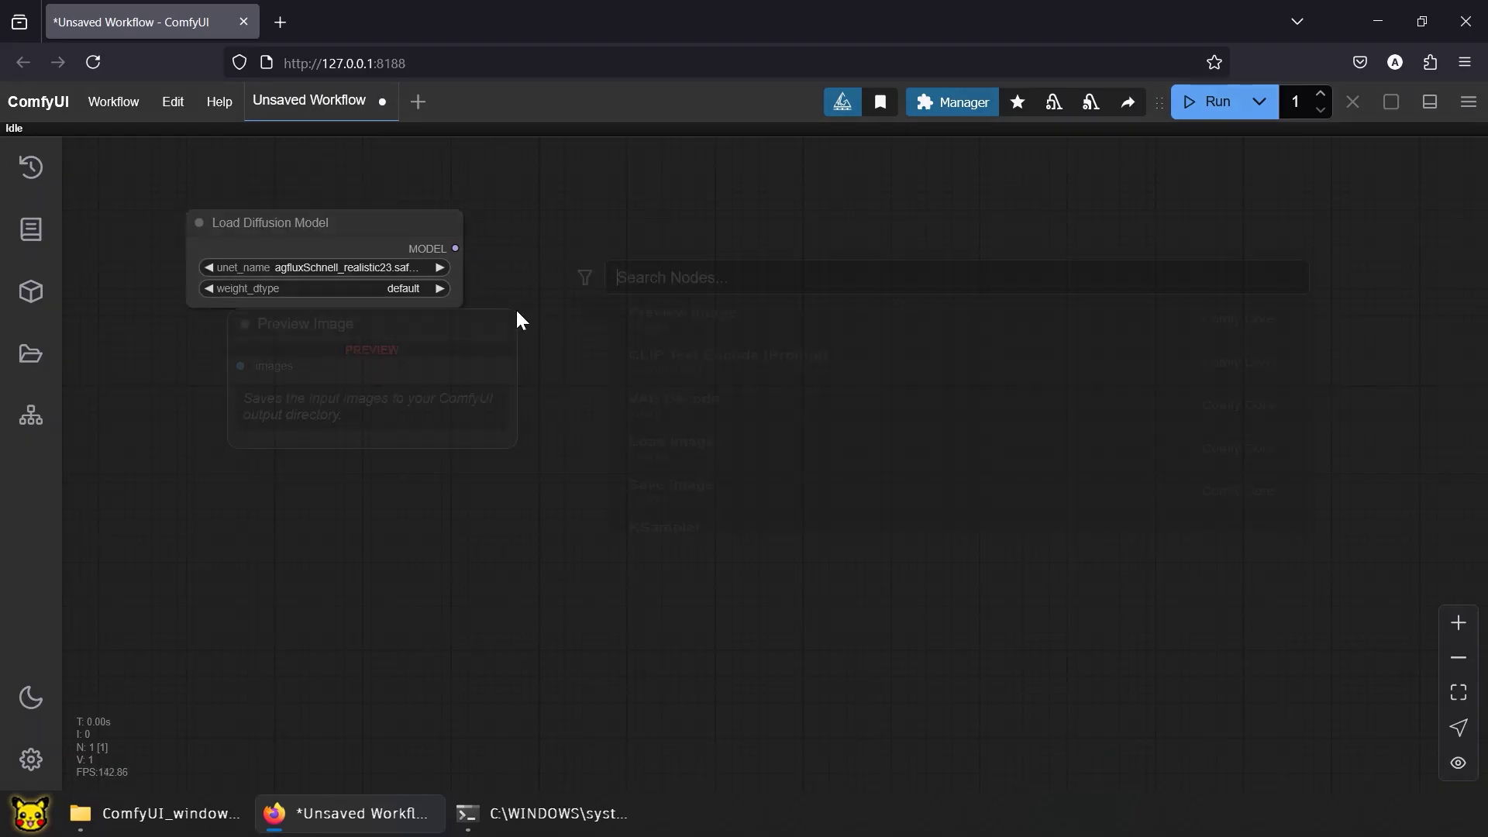
{"action": "double_click", "coordinate": [517, 312]}
{"action": "type", "text": "dual"}
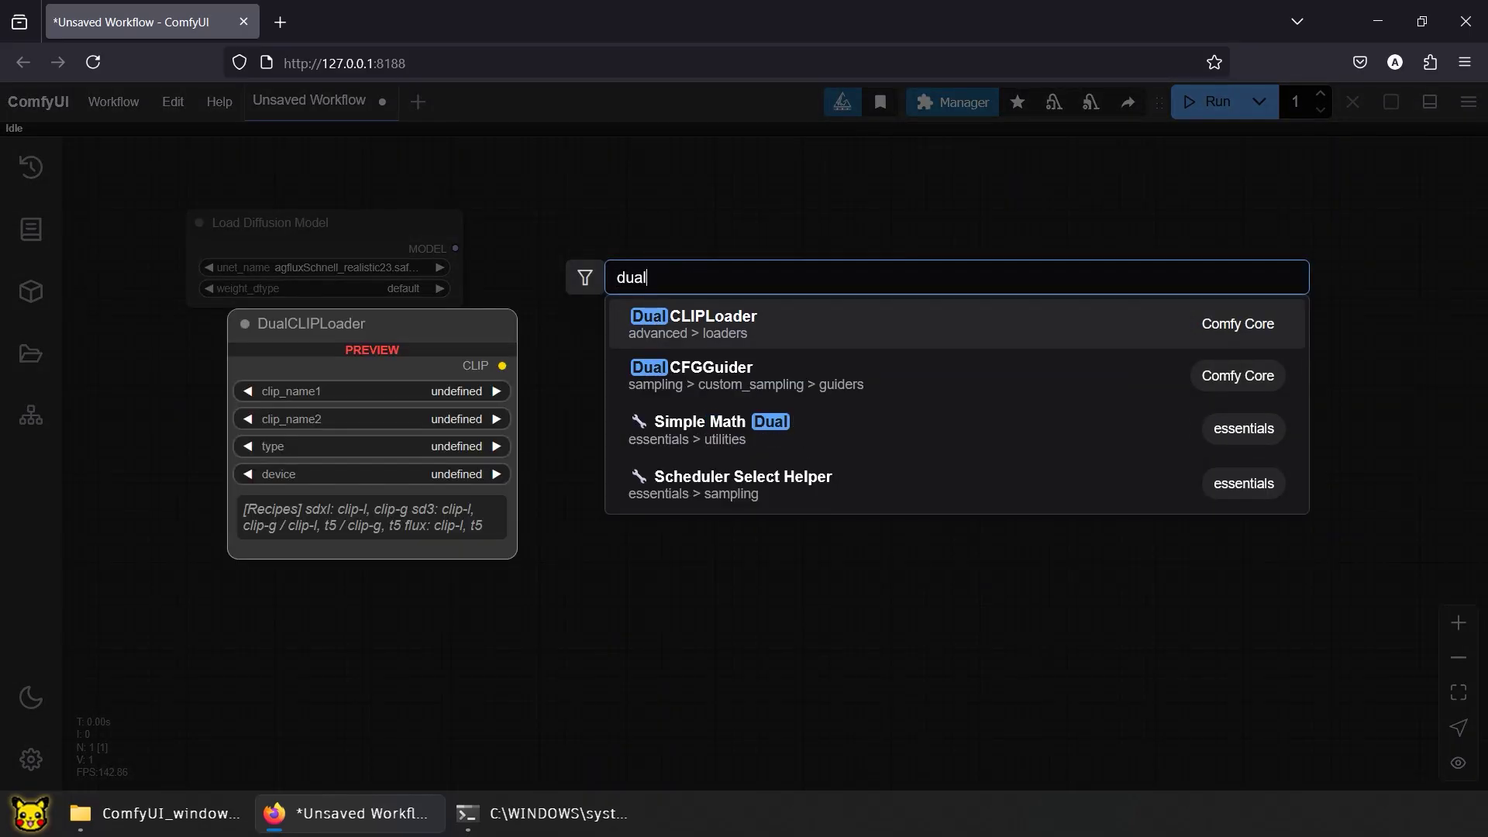
{"action": "left_click", "coordinate": [821, 327]}
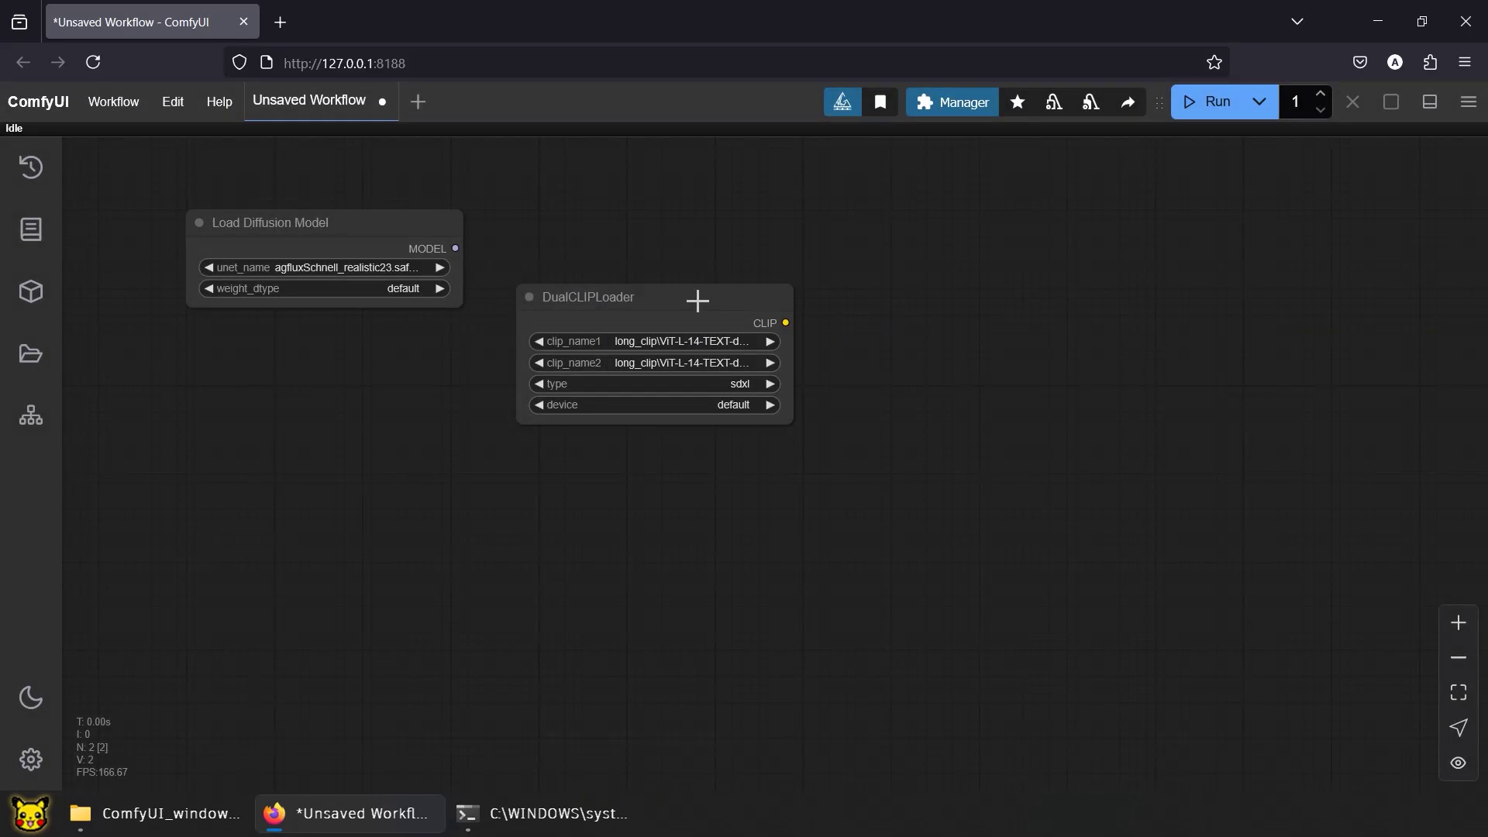
{"action": "left_click_drag", "start_coordinate": [686, 300], "coordinate": [368, 349]}
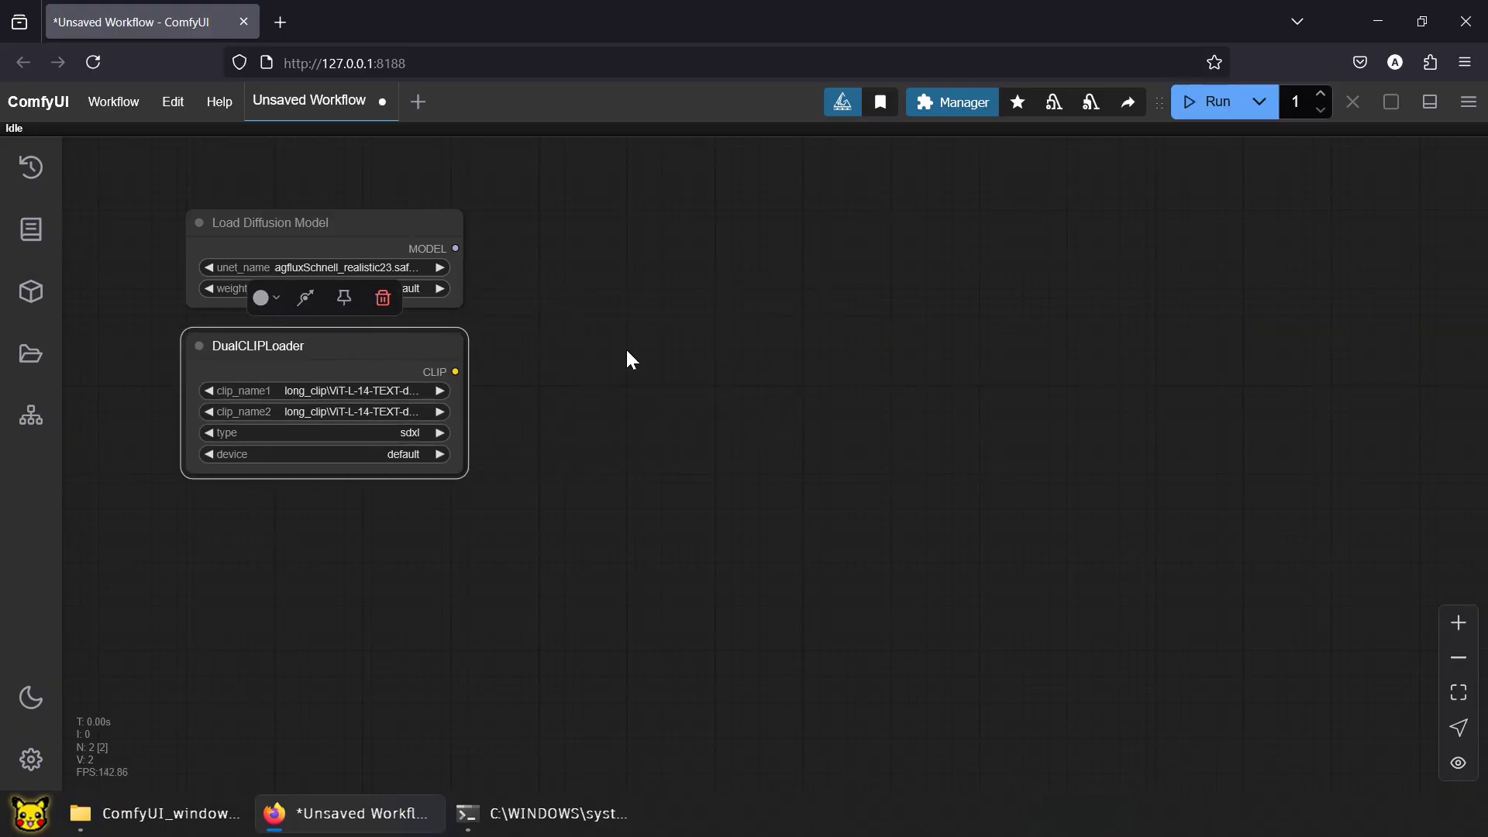
- Add Load VAE and Power Lora Loader (rgthree) beneath DualCLIPLoader in the left column
{"action": "double_click", "coordinate": [626, 348]}
{"action": "type", "text": "load"}
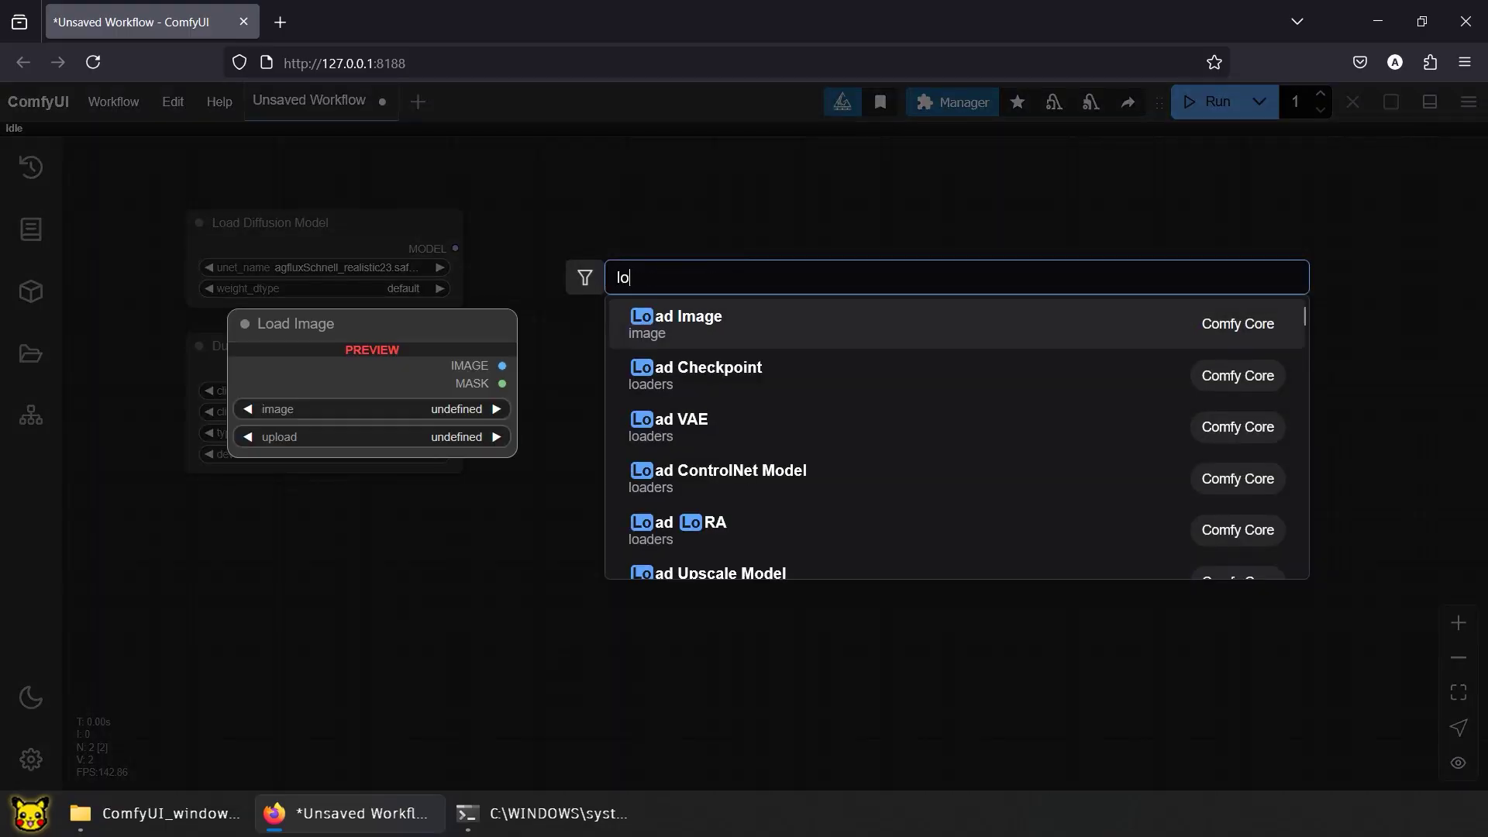
{"action": "left_click", "coordinate": [710, 419]}
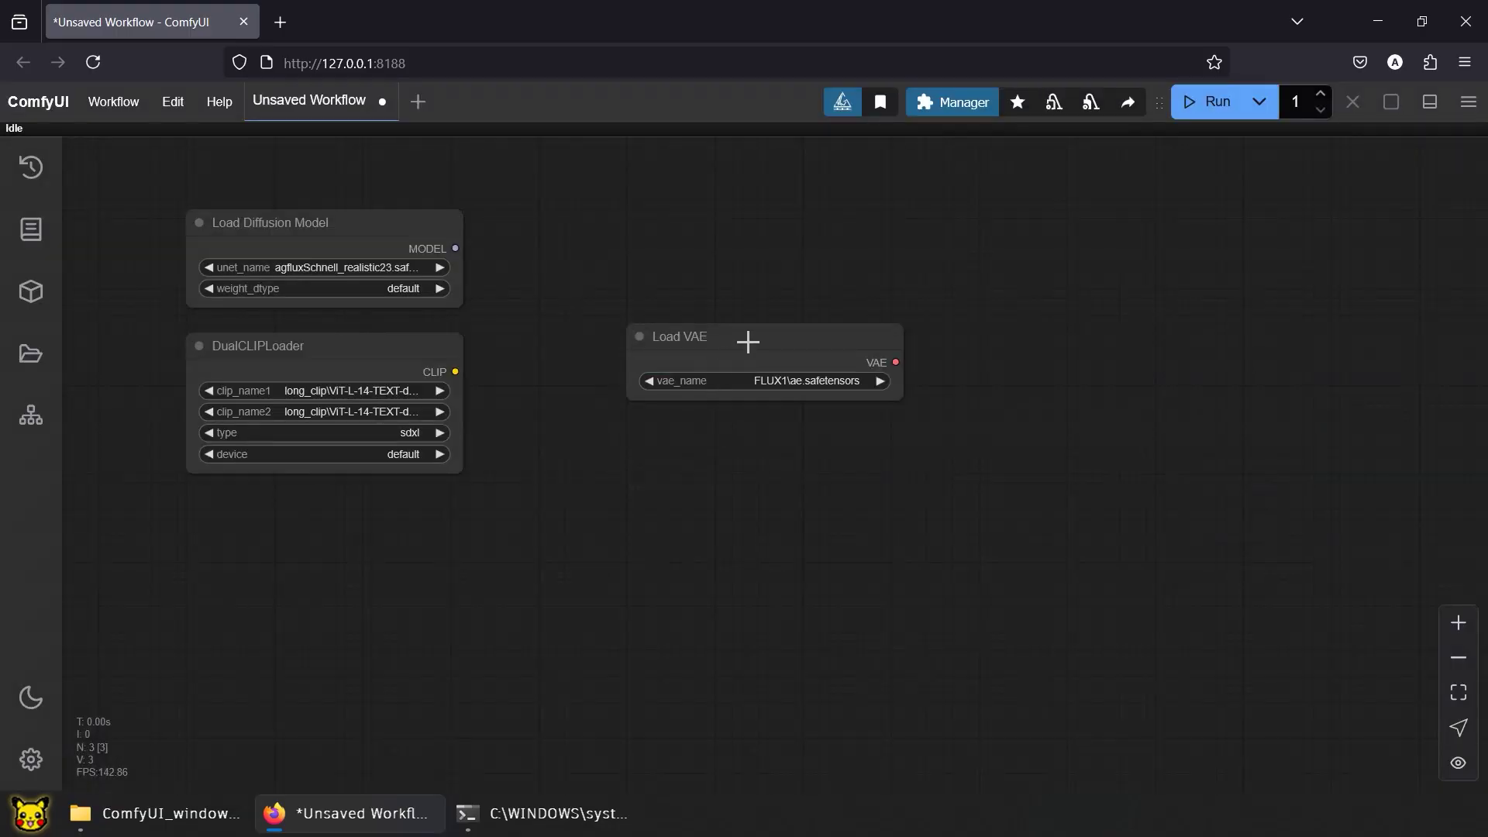
{"action": "left_click_drag", "start_coordinate": [749, 341], "coordinate": [305, 514]}
{"action": "left_click", "coordinate": [612, 462]}
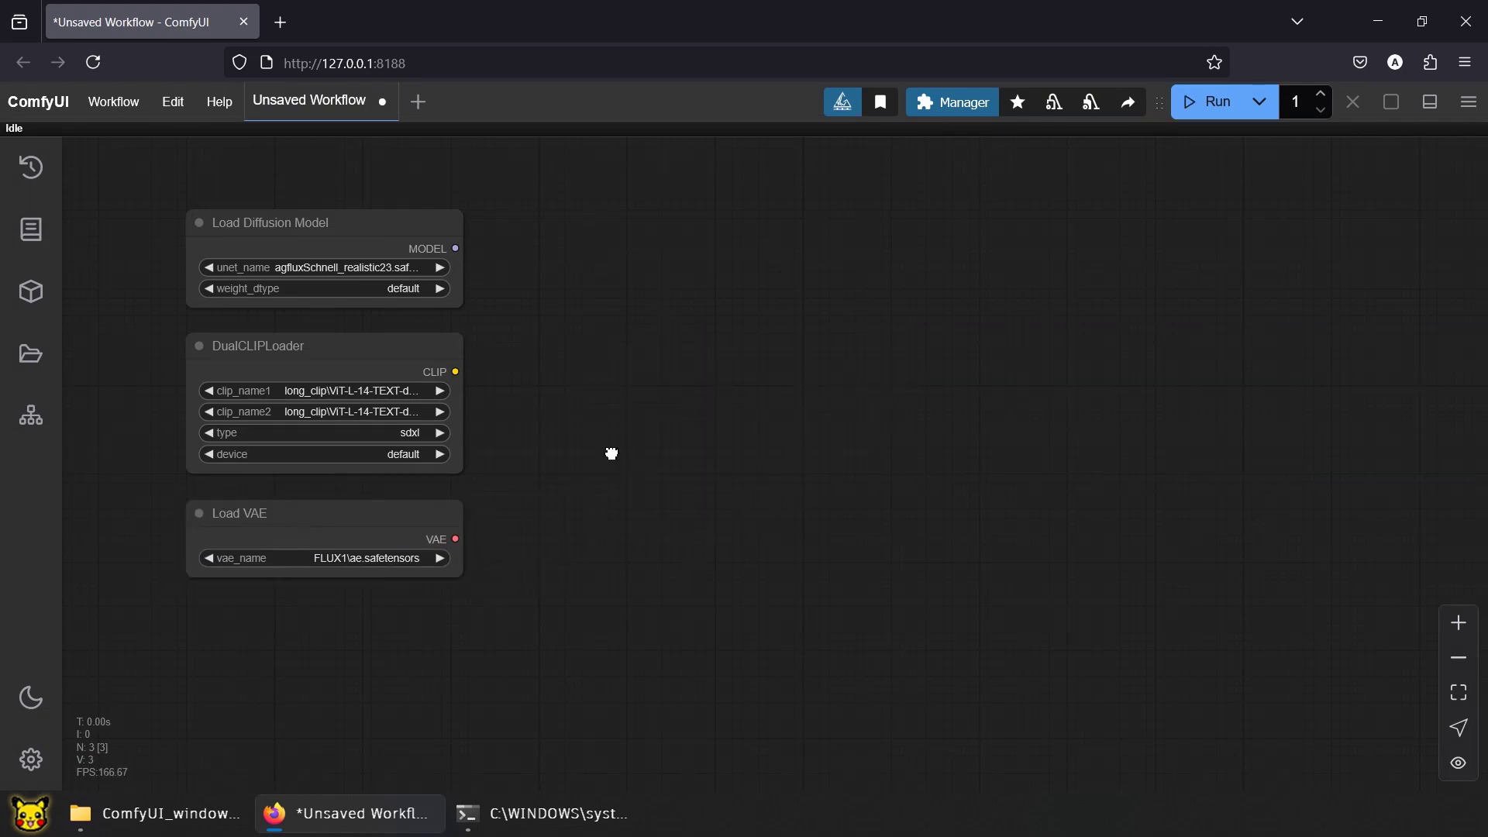
{"action": "double_click", "coordinate": [612, 462]}
{"action": "type", "text": "power"}
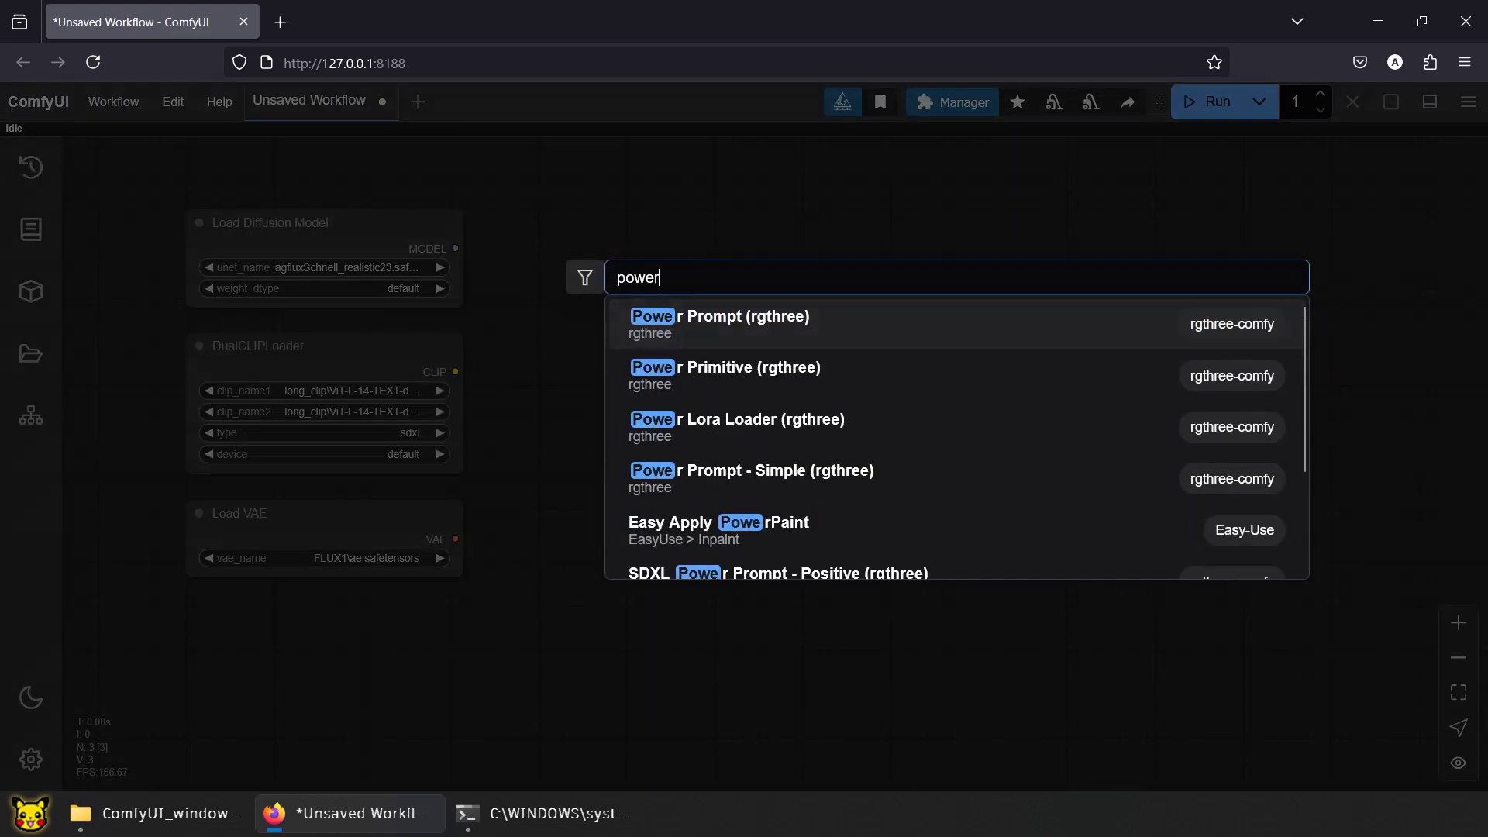
{"action": "type", "text": " lora"}
{"action": "left_click", "coordinate": [877, 335]}
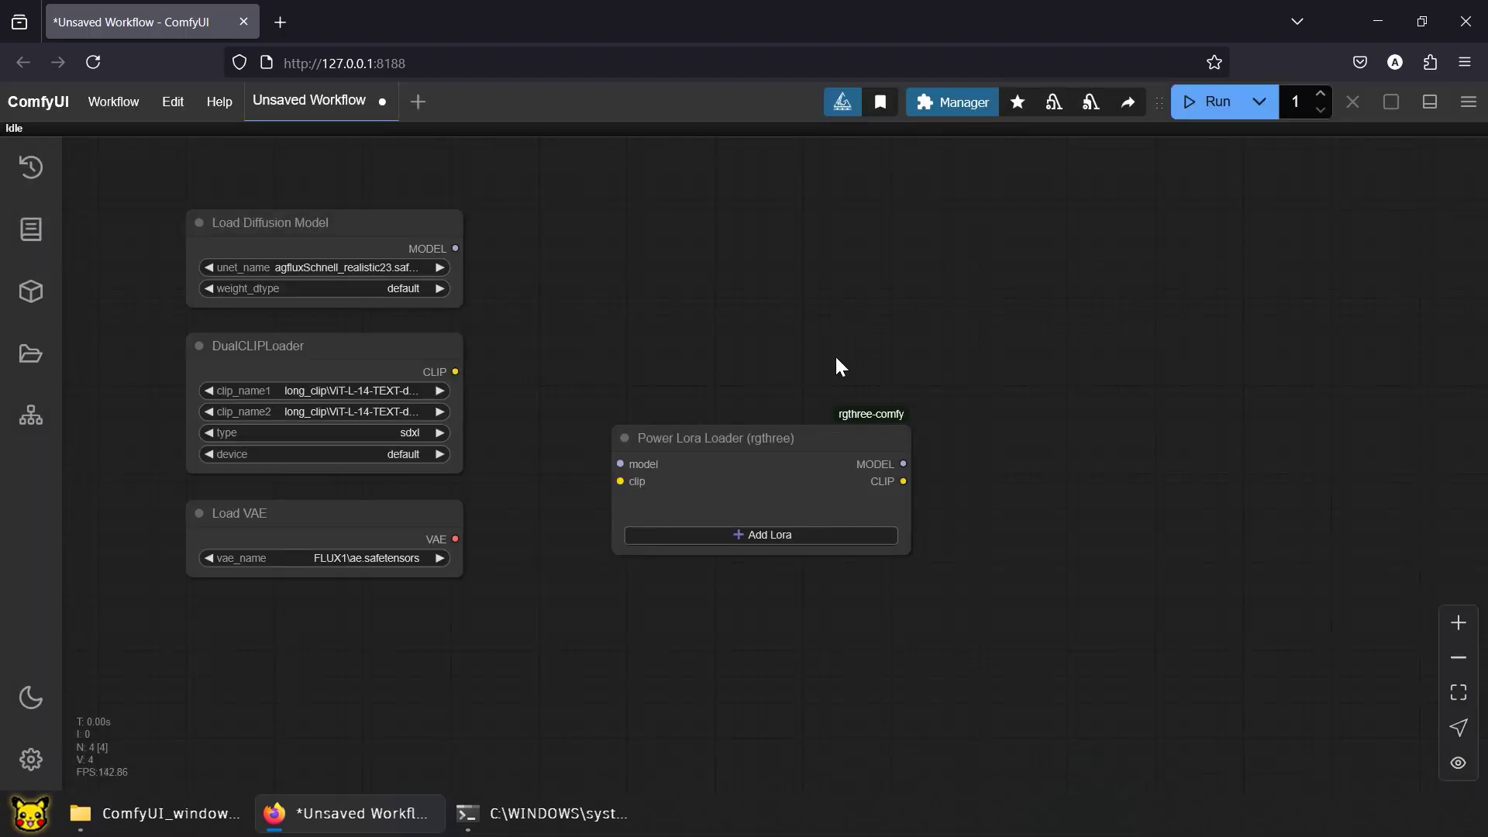
{"action": "left_click_drag", "start_coordinate": [761, 438], "coordinate": [331, 611]}
{"action": "left_click", "coordinate": [644, 439]}
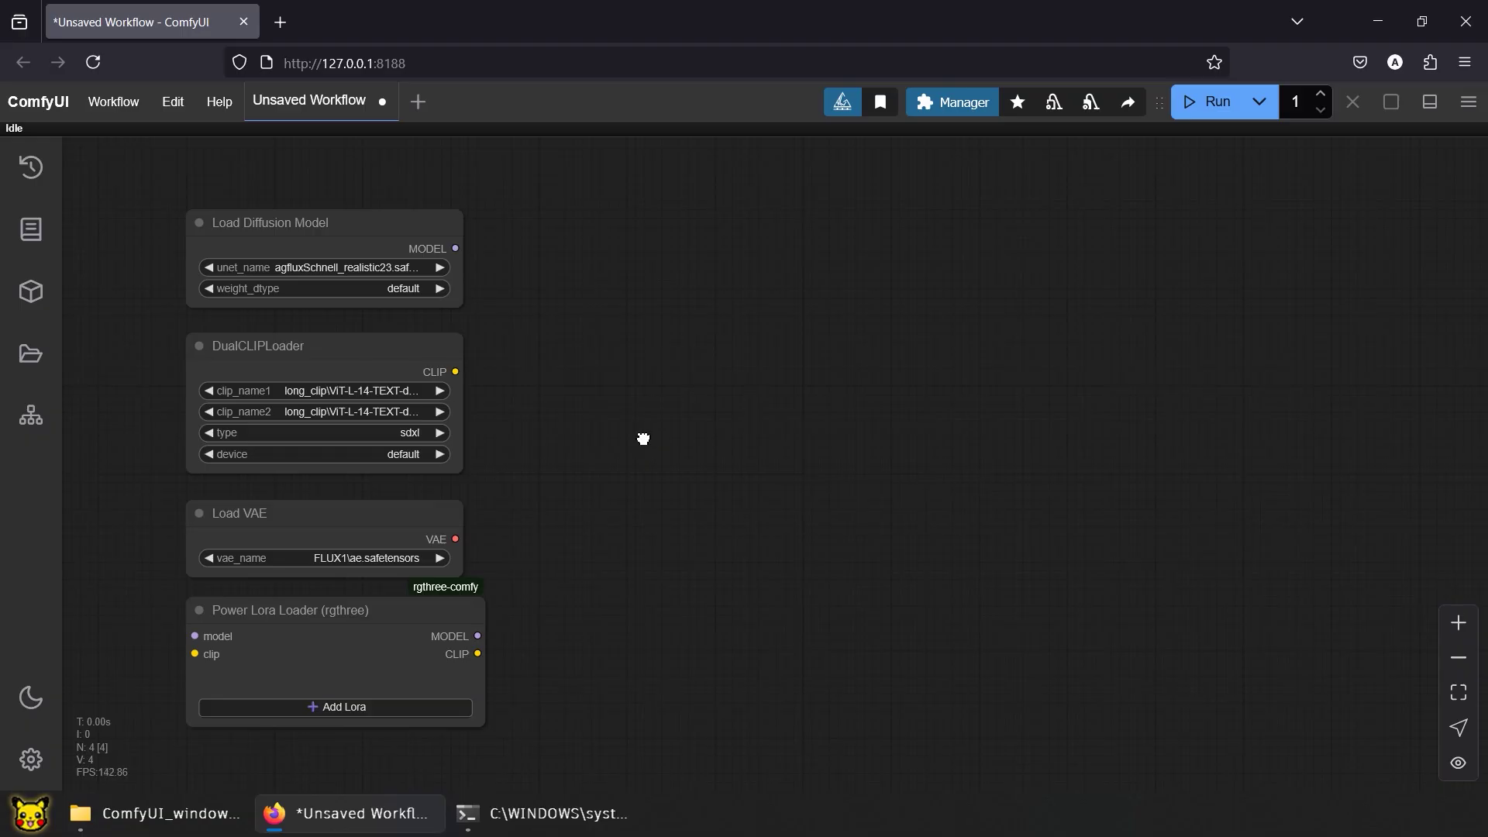
- Add a Differential Diffusion node to the canvas
{"action": "double_click", "coordinate": [644, 439]}
{"action": "type", "text": "diffe"}
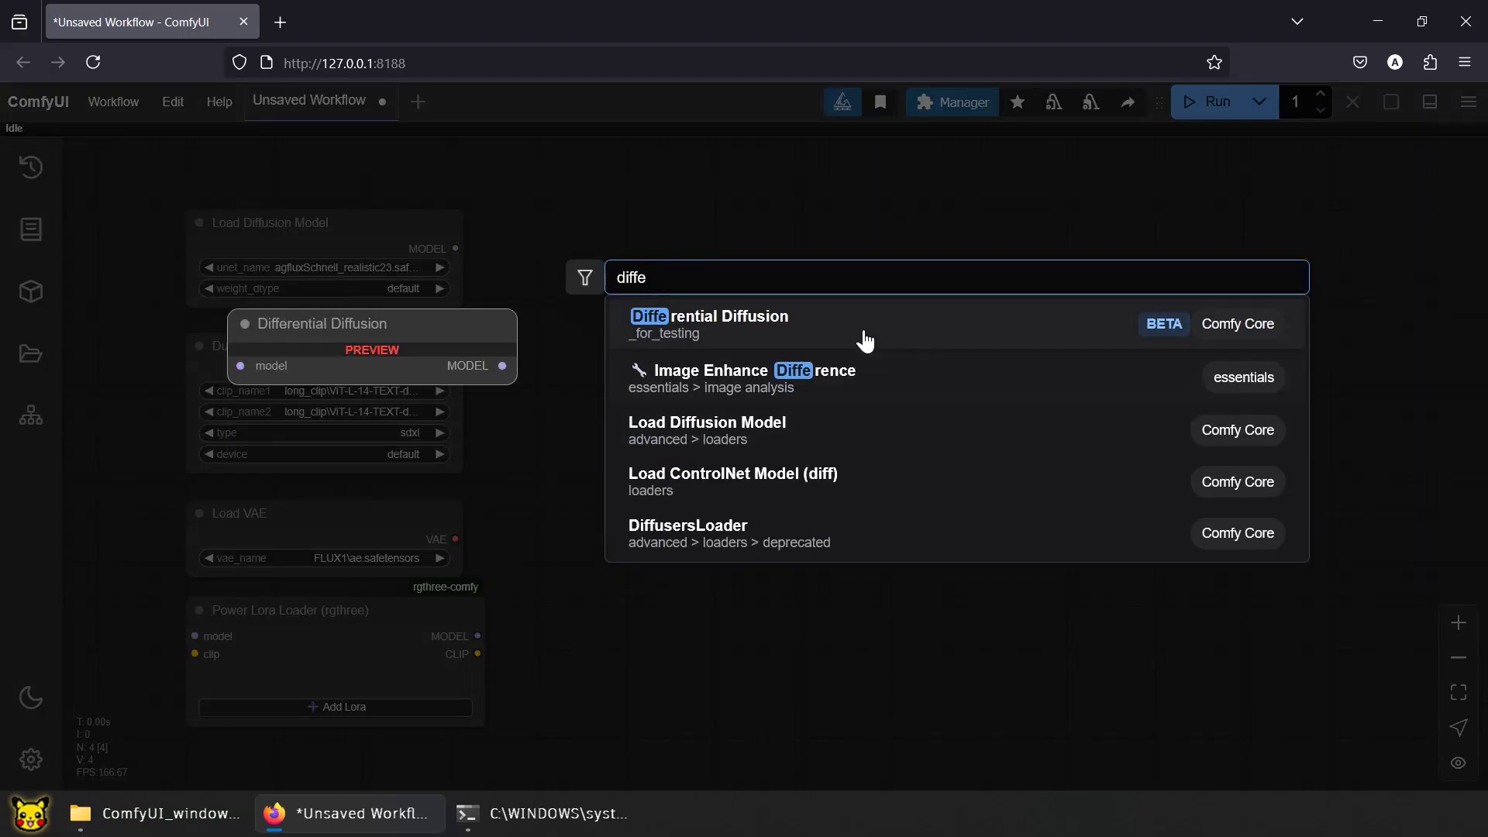
{"action": "left_click", "coordinate": [868, 332]}
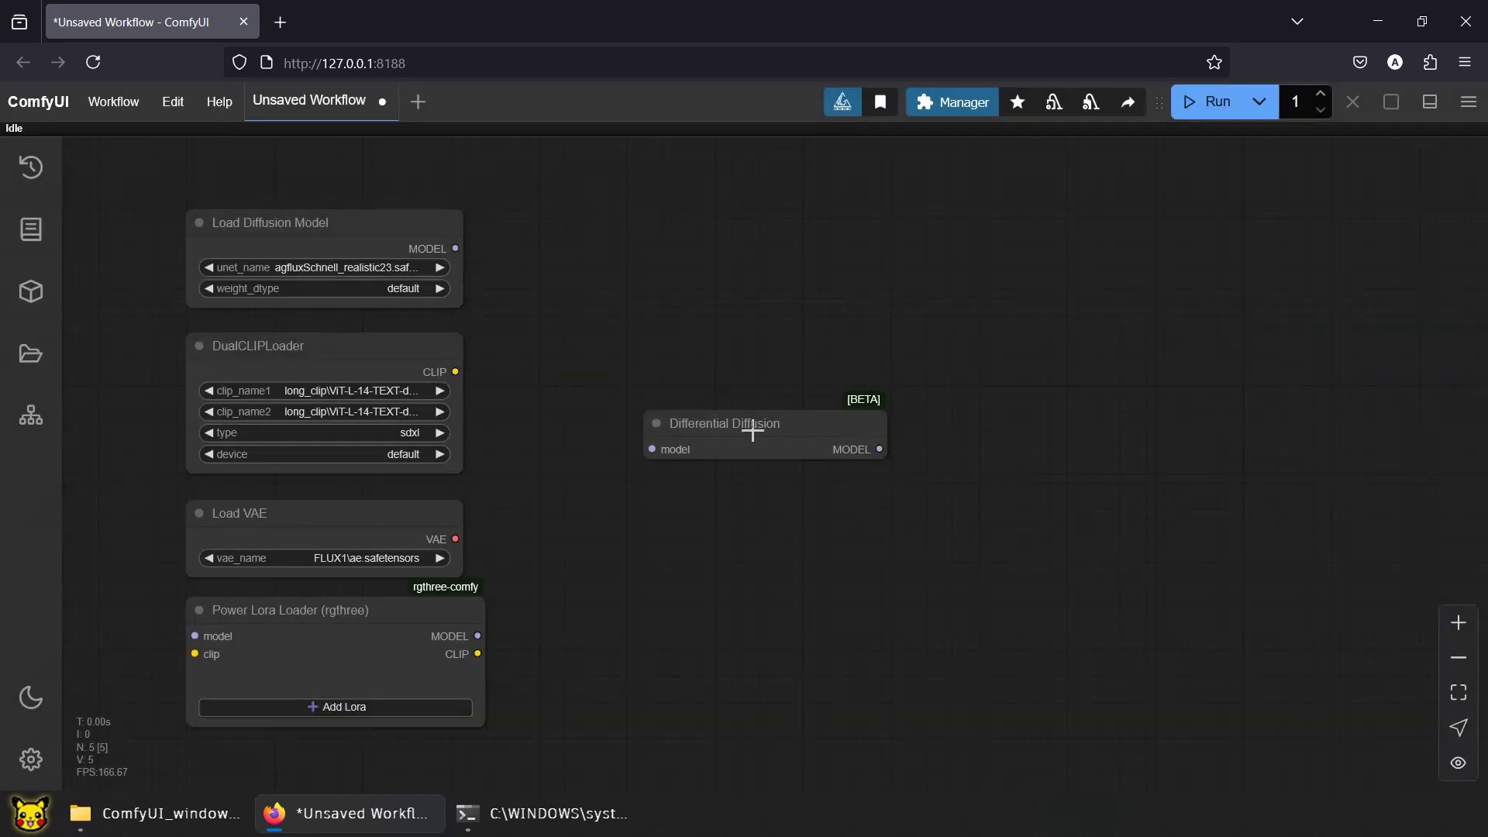
{"action": "left_click_drag", "start_coordinate": [747, 418], "coordinate": [642, 218]}
{"action": "left_click", "coordinate": [692, 363]}
- Add two CLIP Text Encode nodes titled '+ (Prompt)' and '- (Prompt)', collapsing the negative one
{"action": "double_click", "coordinate": [692, 358]}
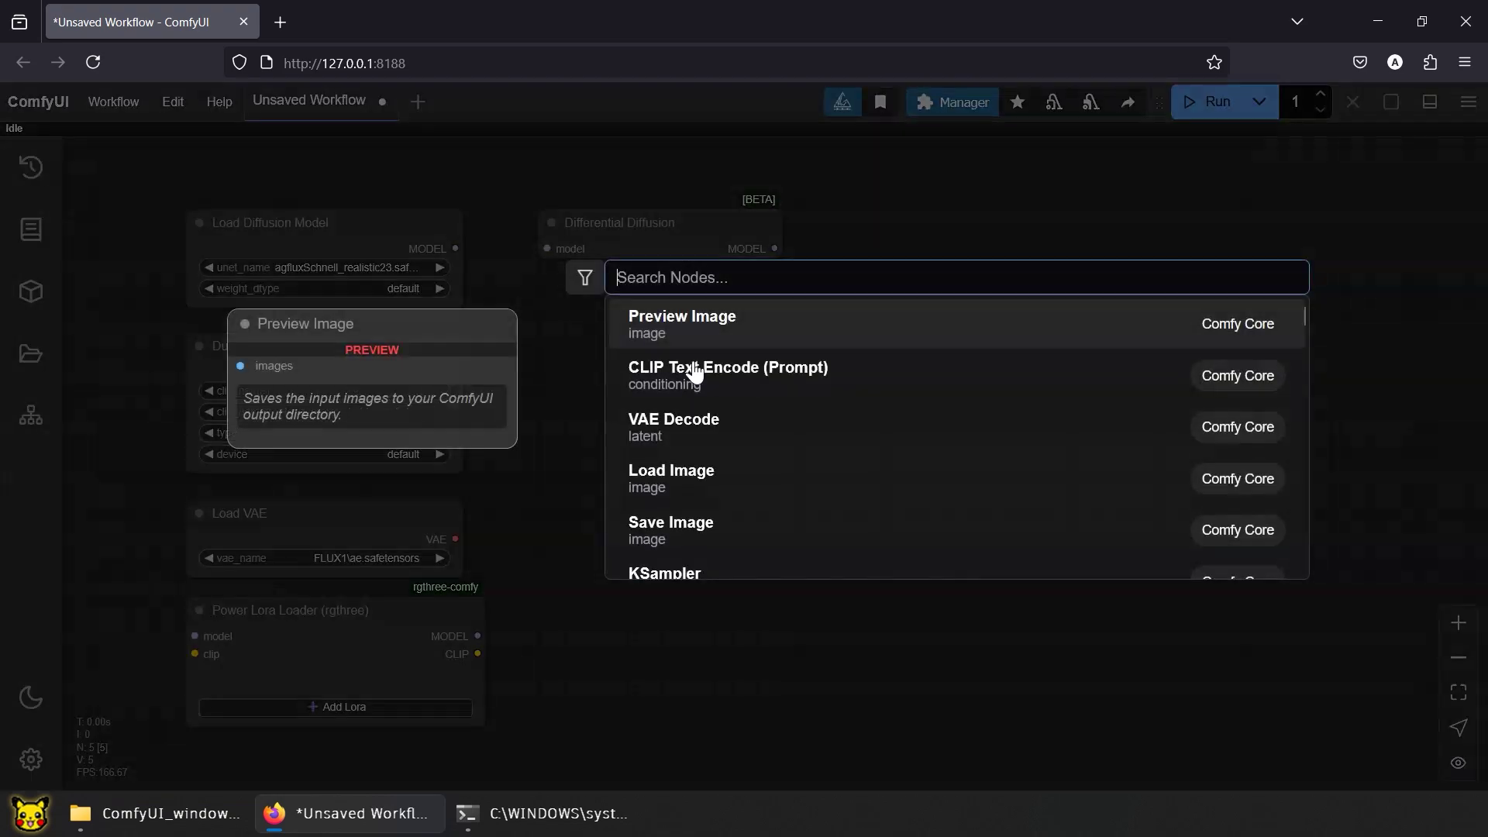
{"action": "type", "text": "clip"}
{"action": "left_click", "coordinate": [800, 318]}
{"action": "left_click_drag", "start_coordinate": [781, 341], "coordinate": [555, 548]}
{"action": "key", "text": "ctrl+c"}
{"action": "key", "text": "ctrl+v"}
{"action": "double_click", "coordinate": [627, 548]}
{"action": "type", "text": "-"}
{"action": "double_click", "coordinate": [637, 312]}
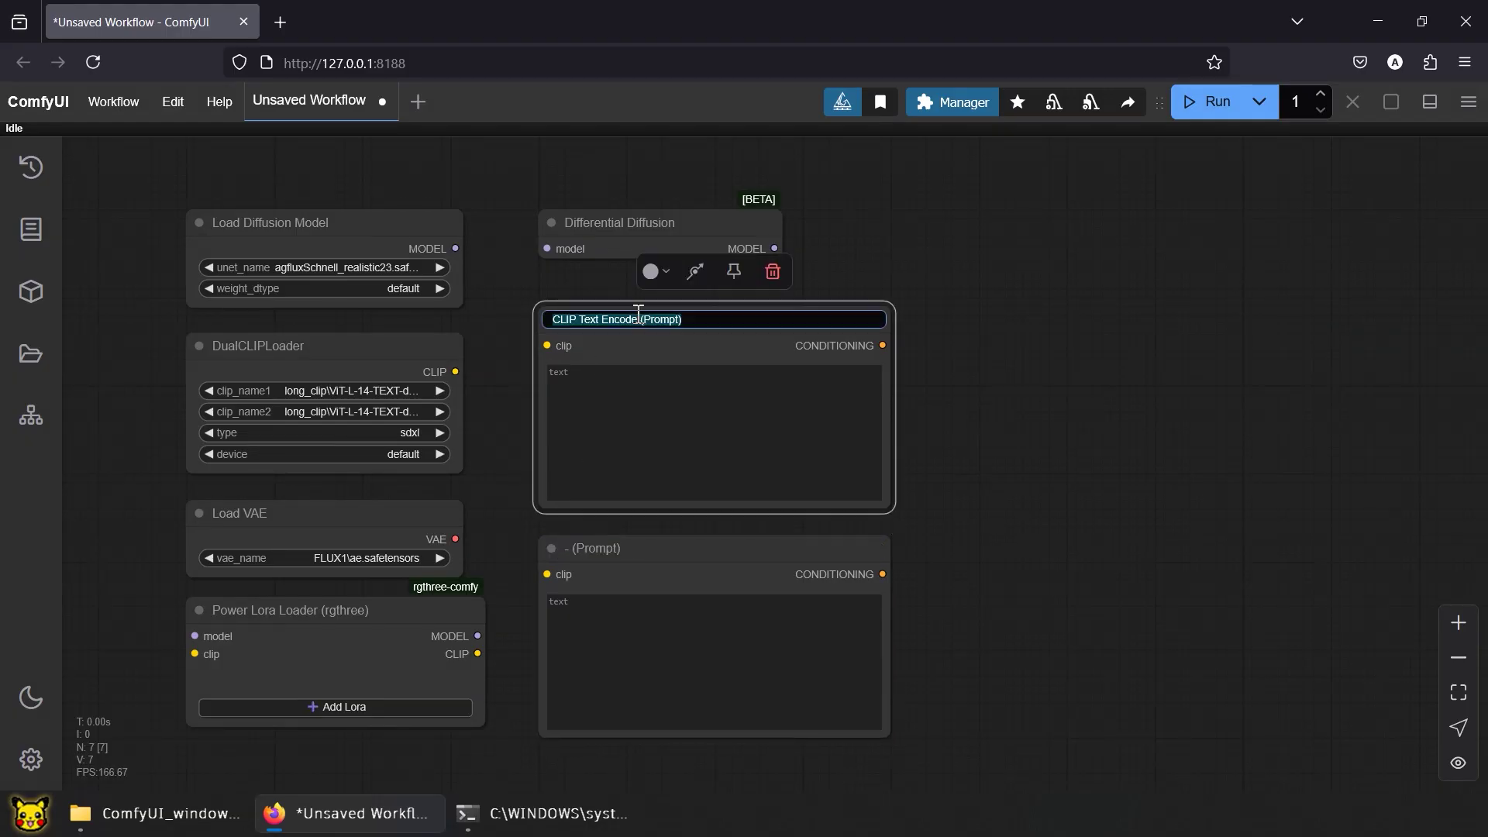
{"action": "left_click_drag", "start_coordinate": [638, 312], "coordinate": [556, 319]}
{"action": "type", "text": "+"}
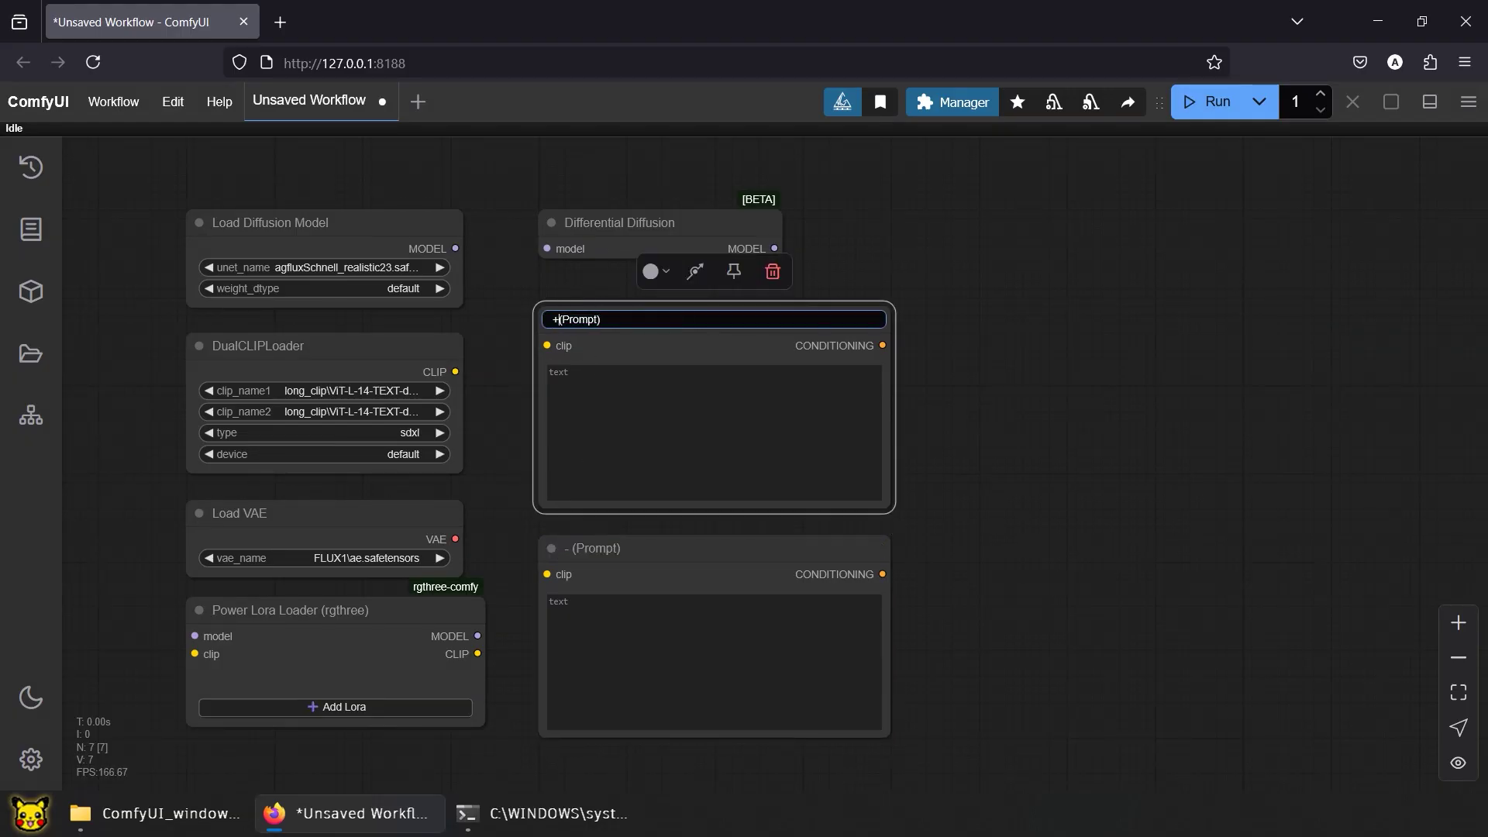
{"action": "key", "text": "Return"}
{"action": "left_click", "coordinate": [660, 560]}
{"action": "left_click", "coordinate": [551, 548]}
{"action": "left_click", "coordinate": [787, 612]}
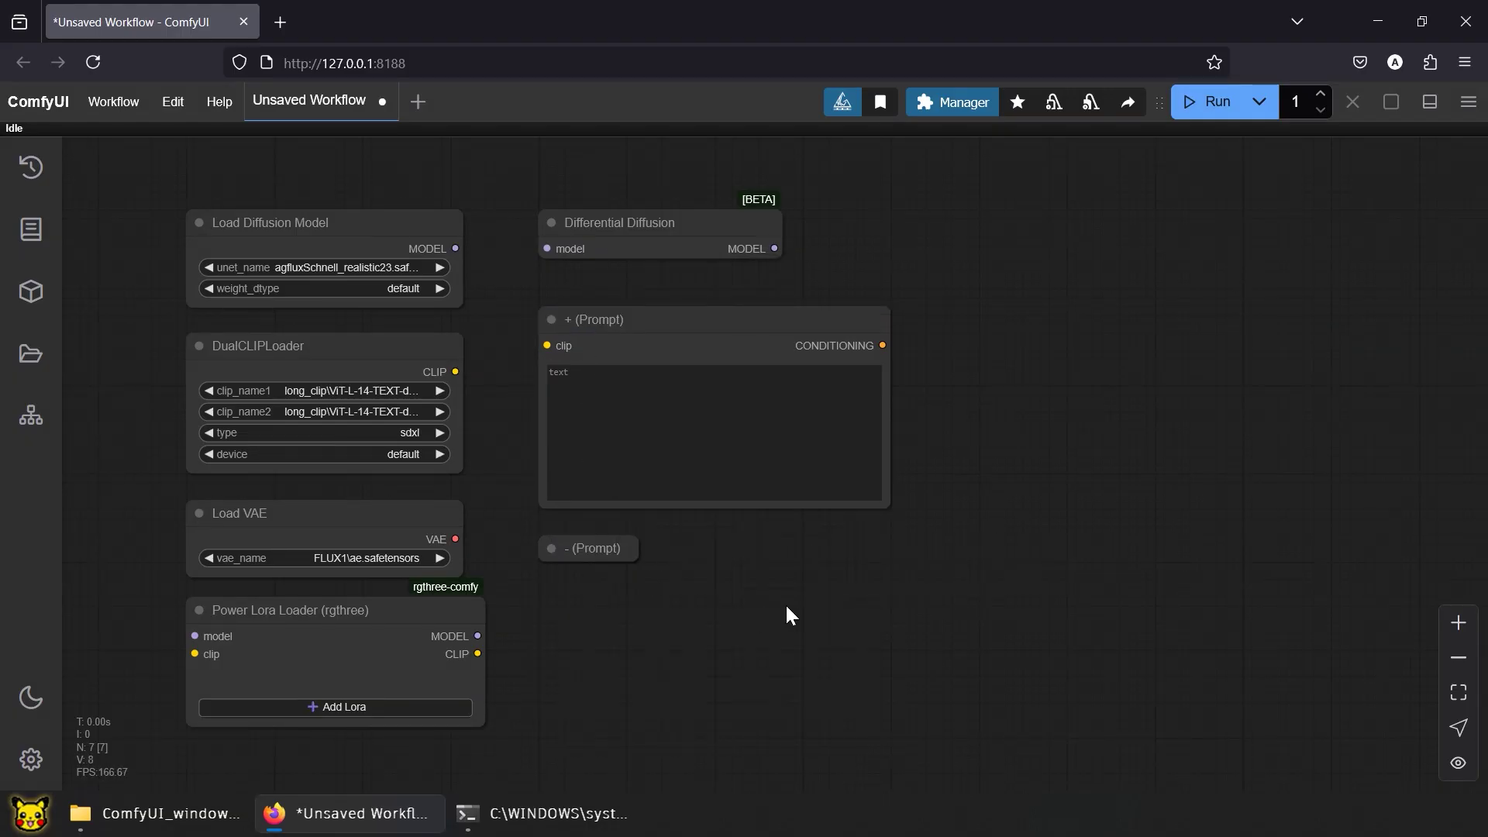
- Add a FluxGuidance node below '- (Prompt)' and a Load Image node
{"action": "double_click", "coordinate": [945, 343]}
{"action": "type", "text": "flu"}
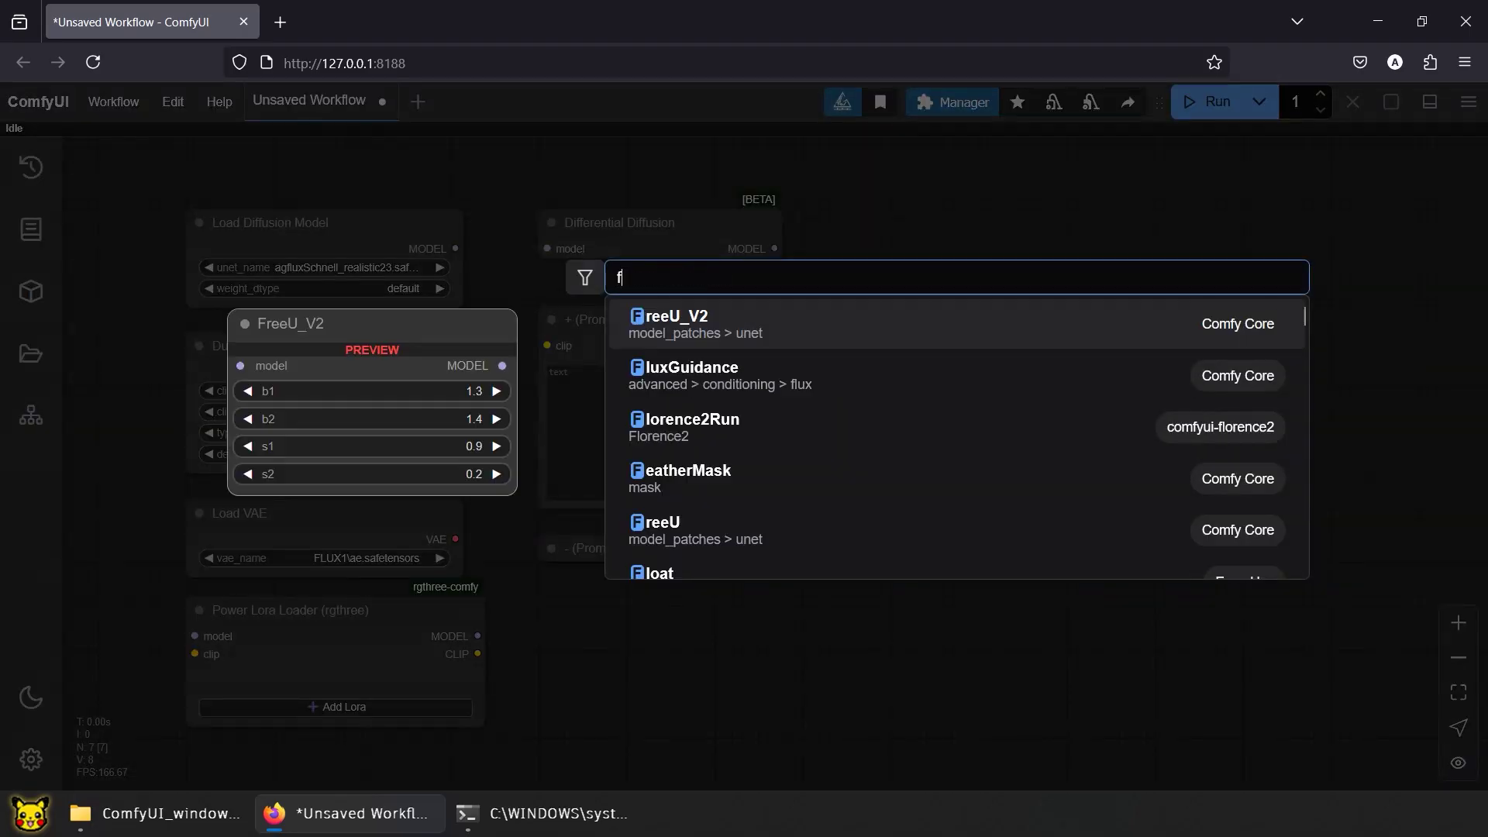
{"action": "left_click", "coordinate": [875, 334]}
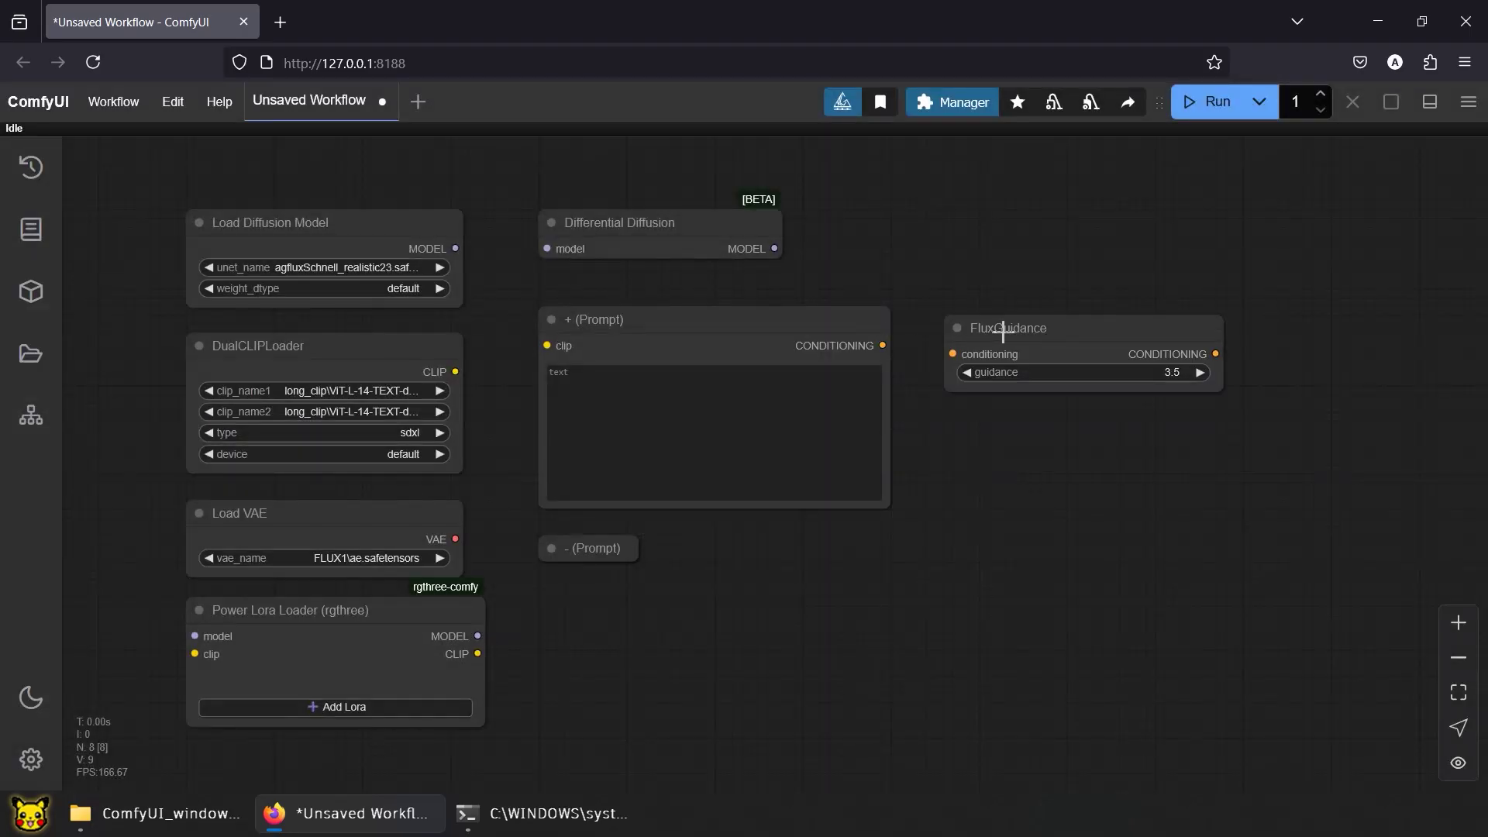
{"action": "left_click_drag", "start_coordinate": [1003, 332], "coordinate": [592, 614]}
{"action": "left_click", "coordinate": [946, 605]}
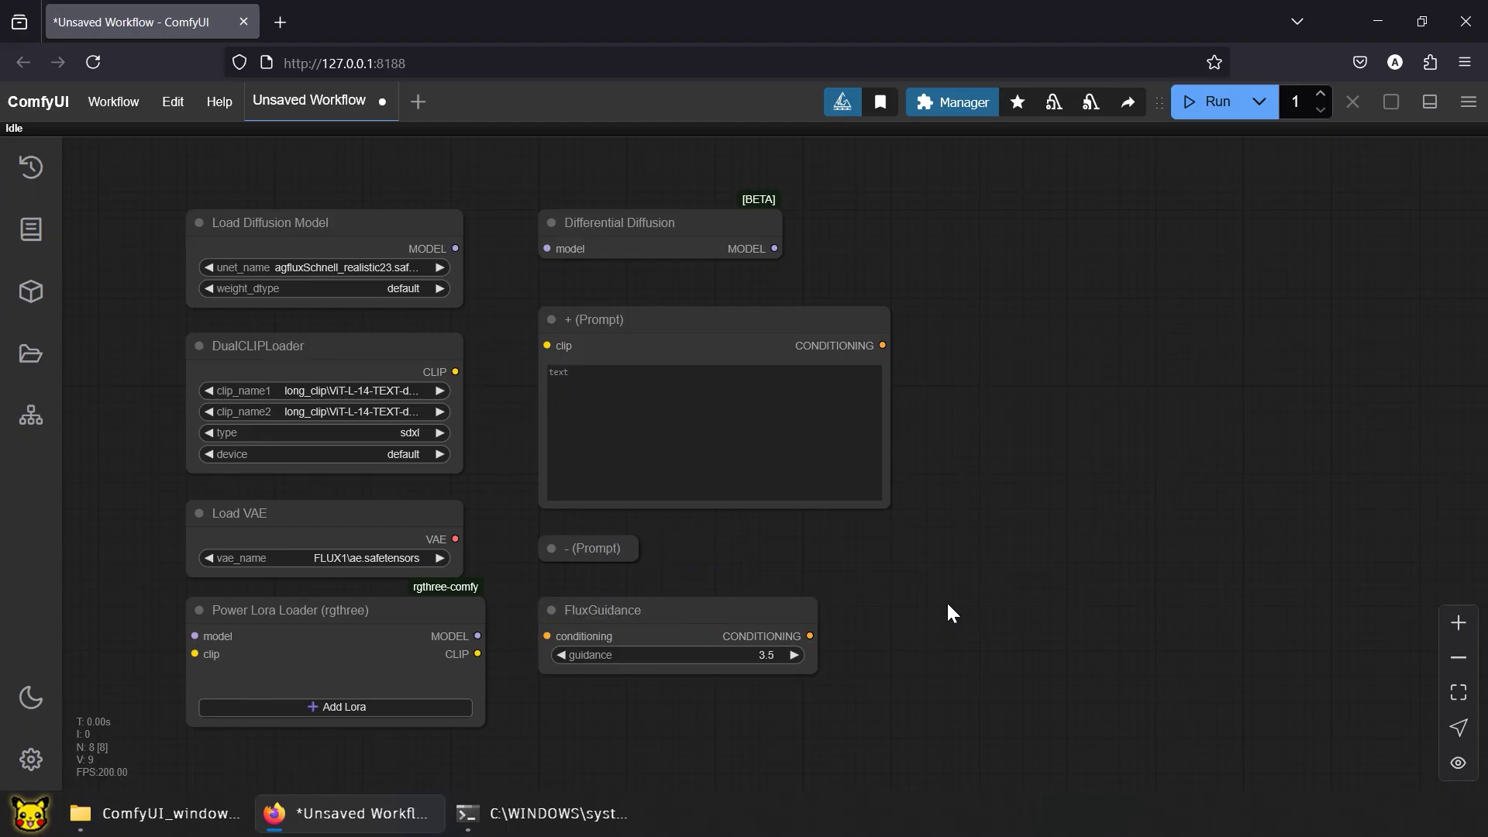
{"action": "double_click", "coordinate": [976, 226]}
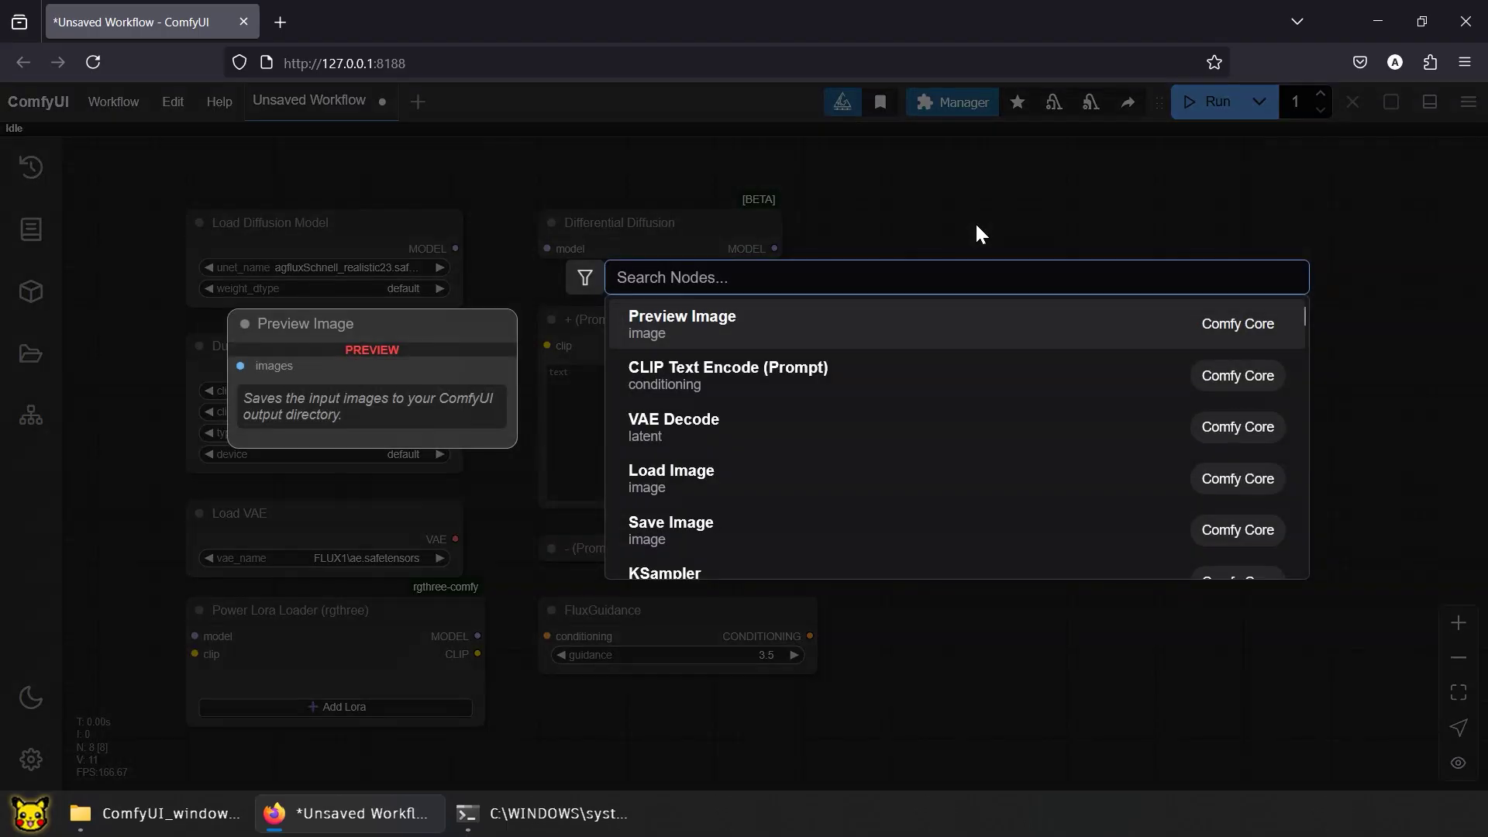
{"action": "type", "text": "load"}
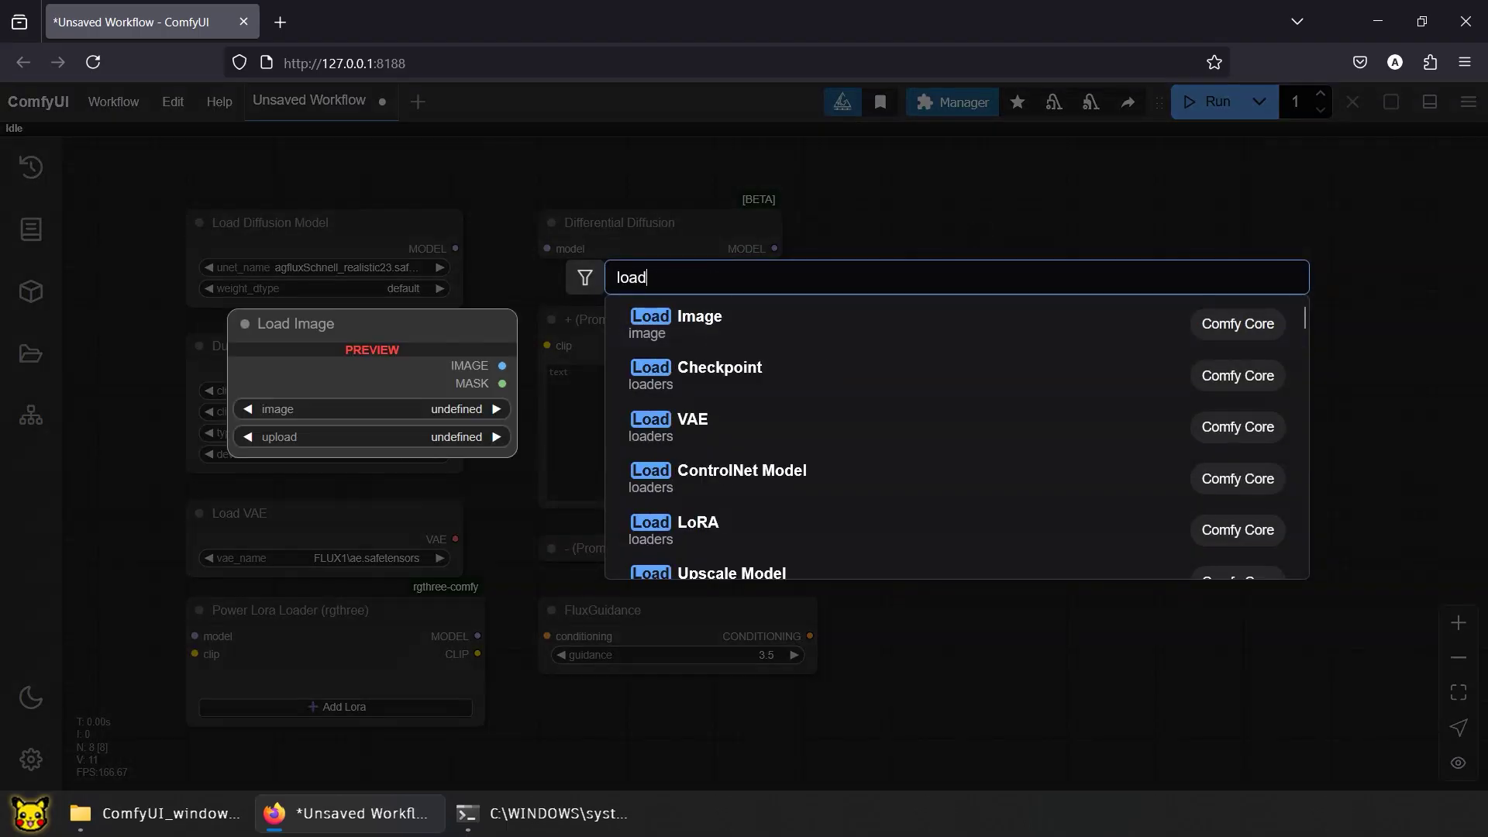
{"action": "left_click", "coordinate": [1025, 318]}
{"action": "left_click_drag", "start_coordinate": [1061, 218], "coordinate": [1062, 236]}
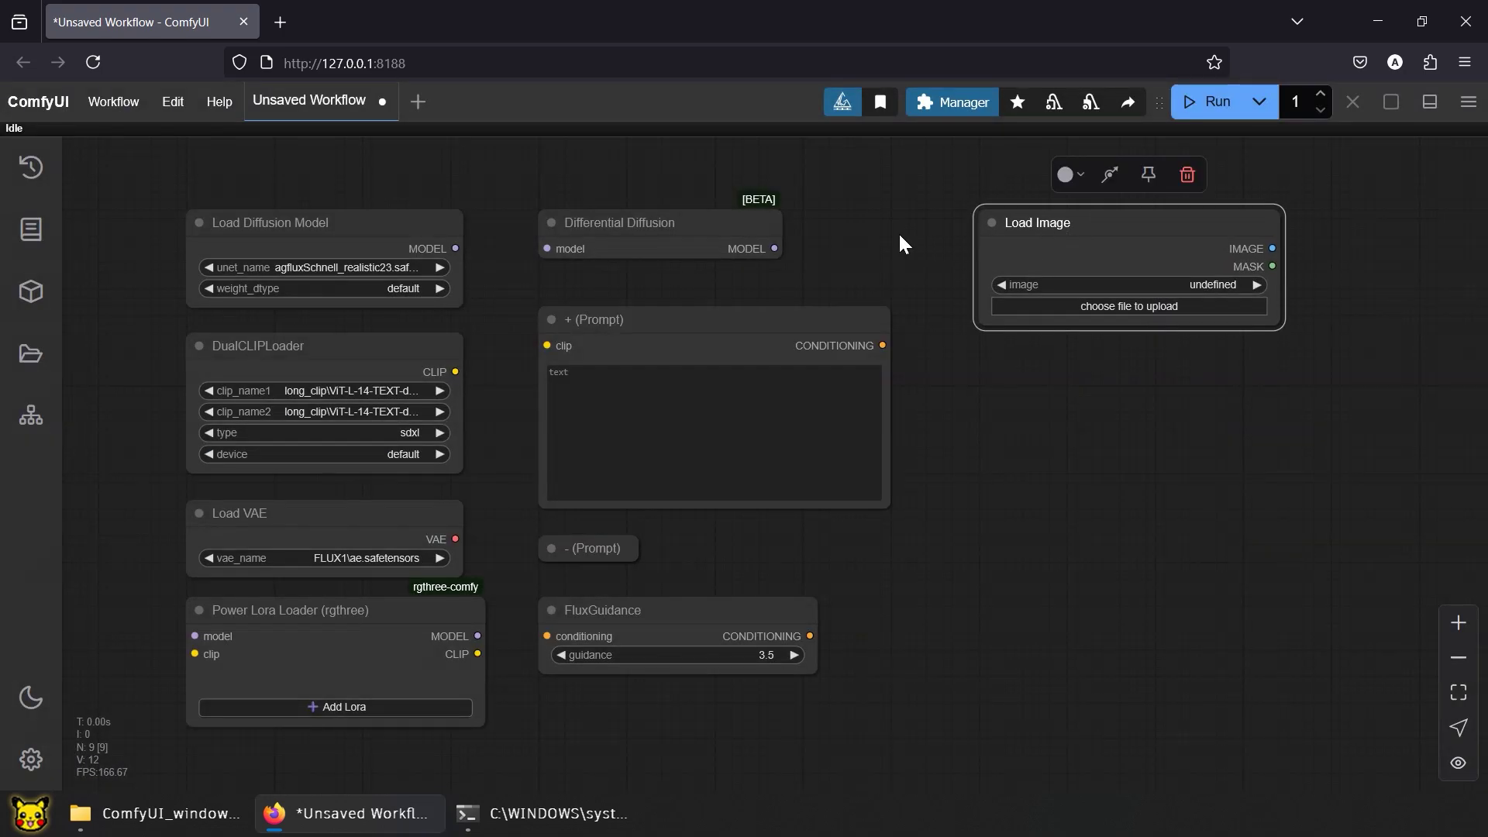
- Add InpaintModelConditioning and KSampler nodes below Load Image
{"action": "left_click", "coordinate": [971, 387]}
{"action": "double_click", "coordinate": [972, 391]}
{"action": "type", "text": "inpaint"}
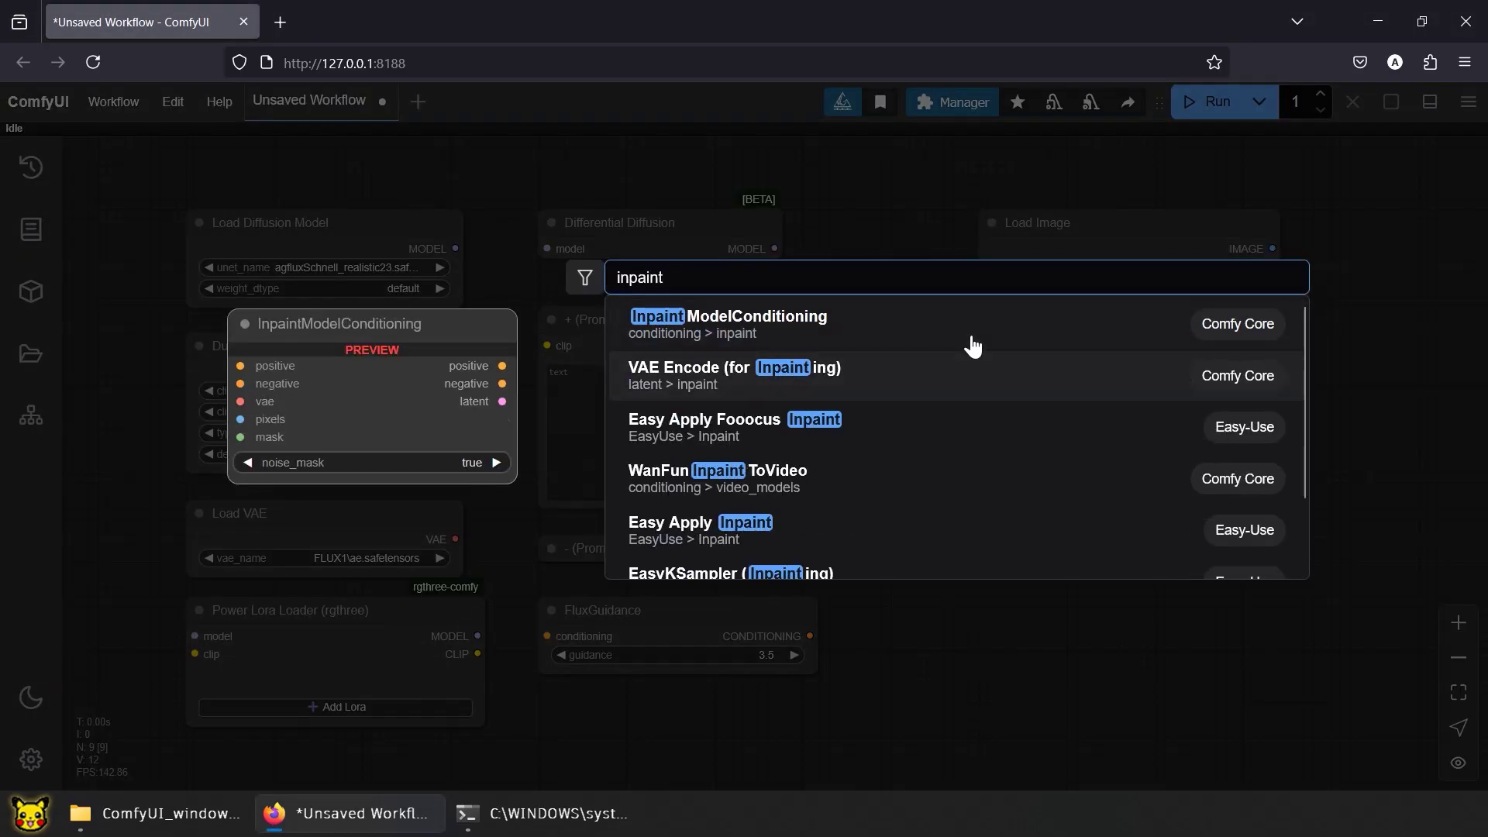
{"action": "left_click", "coordinate": [969, 334]}
{"action": "left_click", "coordinate": [1043, 375]}
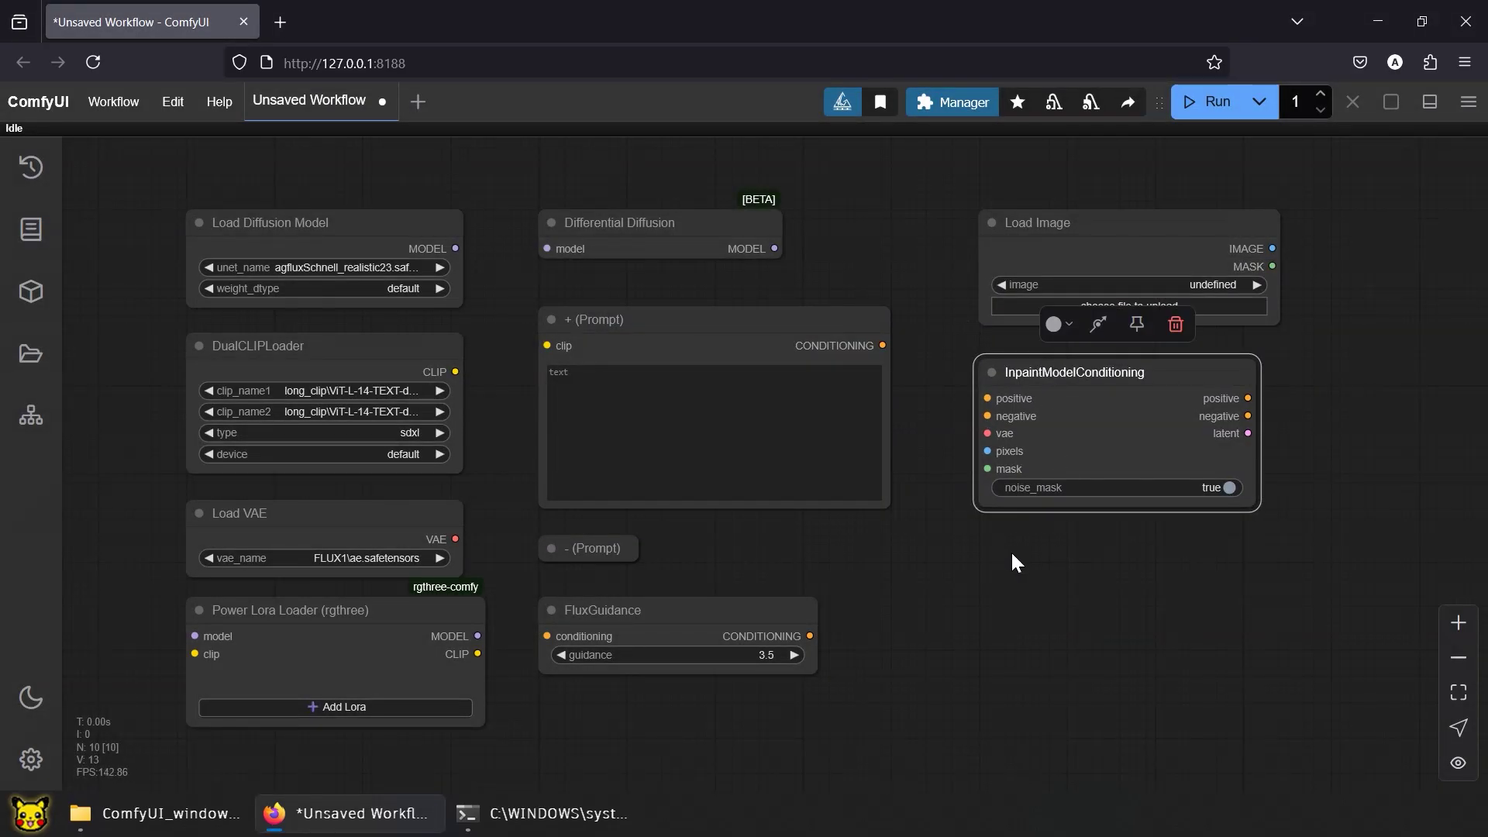
{"action": "left_click", "coordinate": [987, 551]}
{"action": "double_click", "coordinate": [988, 551]}
{"action": "type", "text": "ks"}
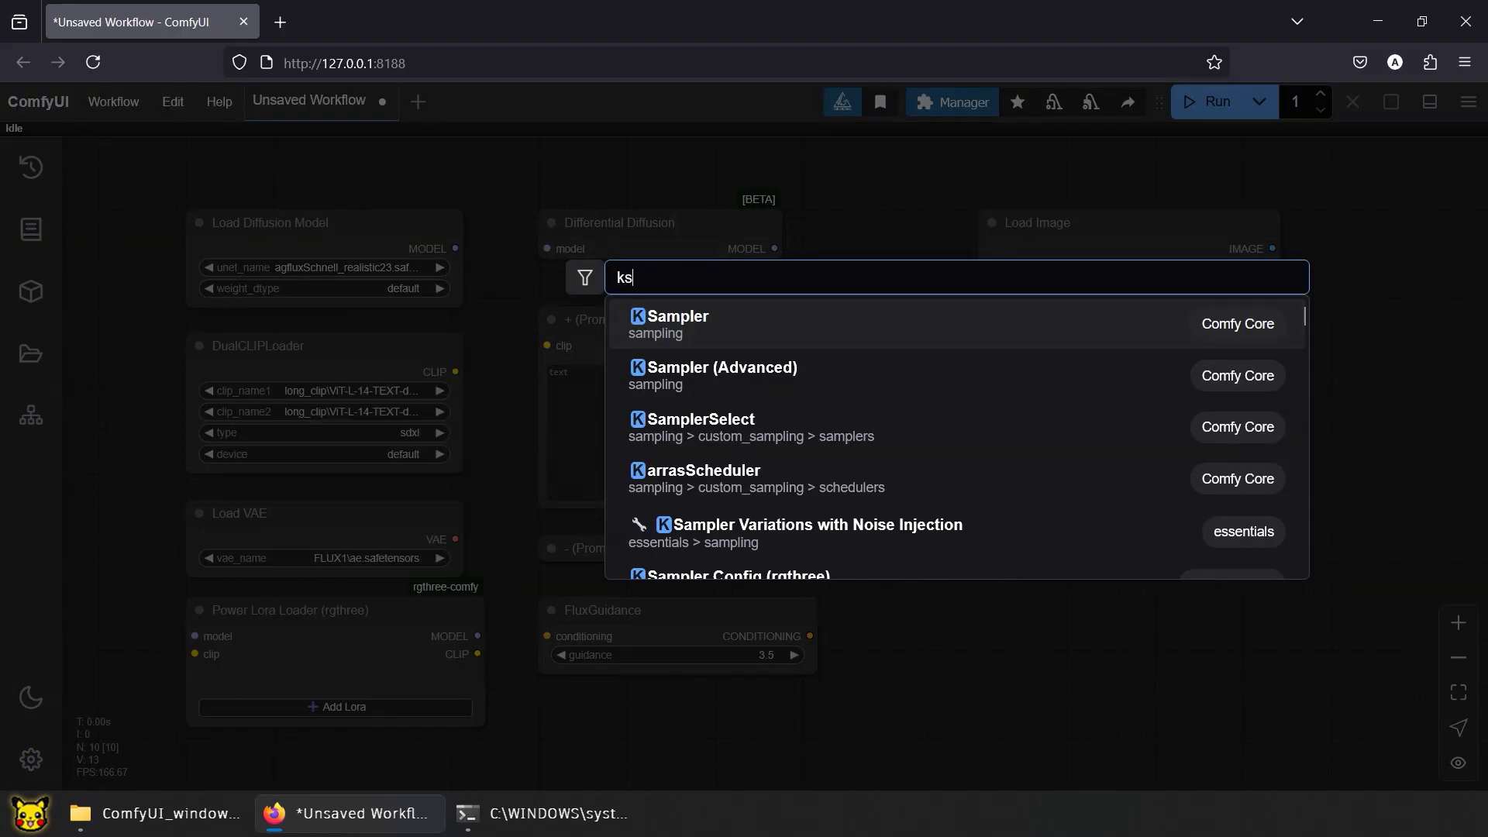
{"action": "left_click", "coordinate": [973, 335]}
{"action": "left_click_drag", "start_coordinate": [1068, 545], "coordinate": [1058, 545]}
{"action": "left_click", "coordinate": [935, 499]}
- Add a VAE Decode node right of KSampler, then a Save Image node
{"action": "double_click", "coordinate": [934, 498]}
{"action": "type", "text": "vae"}
{"action": "left_click", "coordinate": [930, 338]}
{"action": "left_click_drag", "start_coordinate": [969, 482], "coordinate": [1348, 532]}
{"action": "scroll", "coordinate": [1085, 496], "scroll_direction": "down", "scroll_amount": 2}
{"action": "left_click_drag", "start_coordinate": [1319, 438], "coordinate": [1051, 283]}
{"action": "double_click", "coordinate": [986, 398]}
{"action": "type", "text": "save"}
{"action": "left_click", "coordinate": [971, 318]}
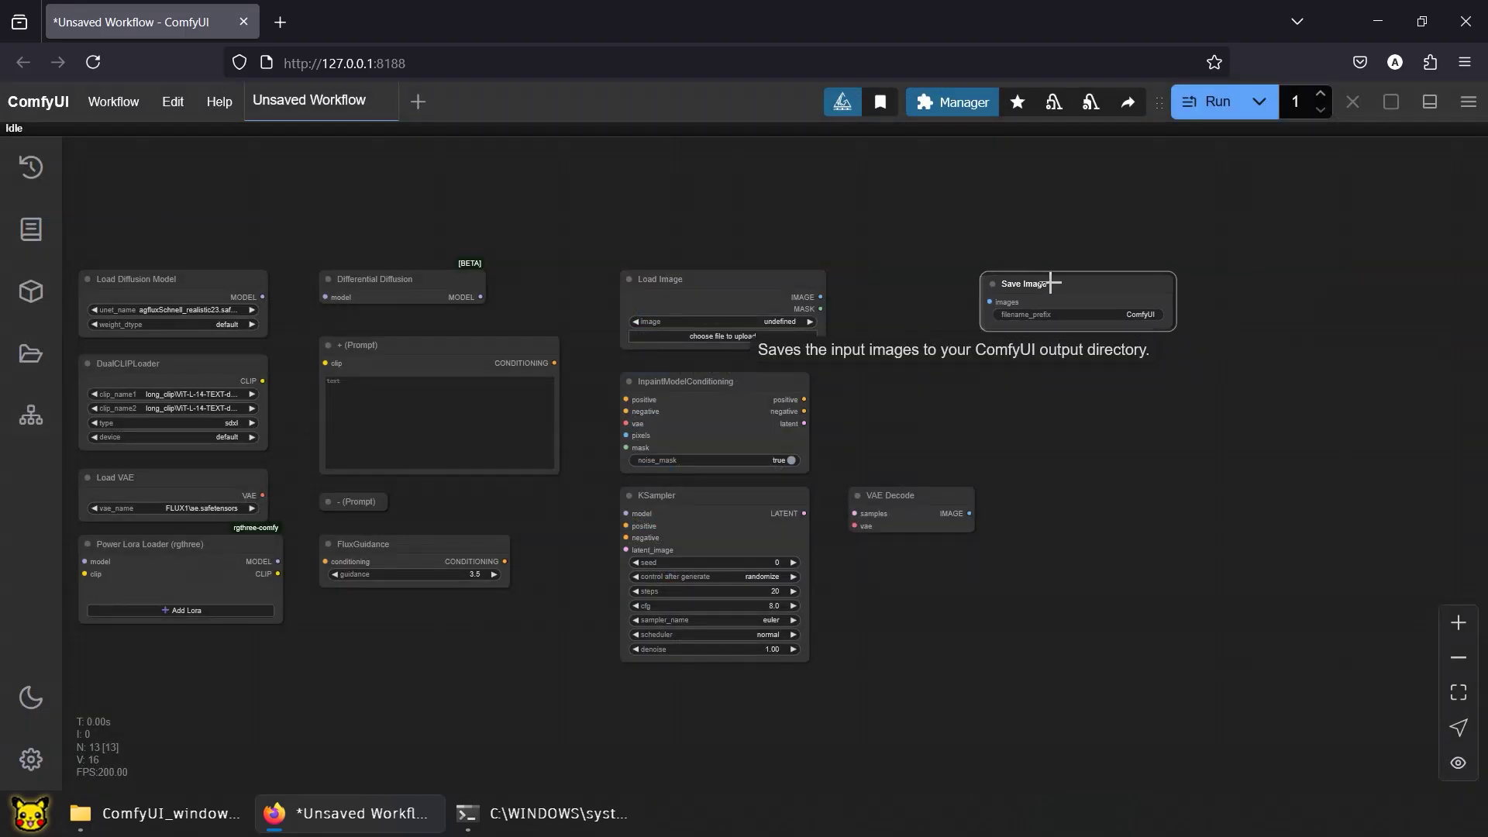
- Arrange the nodes into columns: loaders left, prompts, guidance and KSampler middle, enlarged Save Image right
{"action": "left_click", "coordinate": [1457, 691]}
{"action": "scroll", "coordinate": [446, 314], "scroll_direction": "up", "scroll_amount": 2}
{"action": "left_click", "coordinate": [405, 465]}
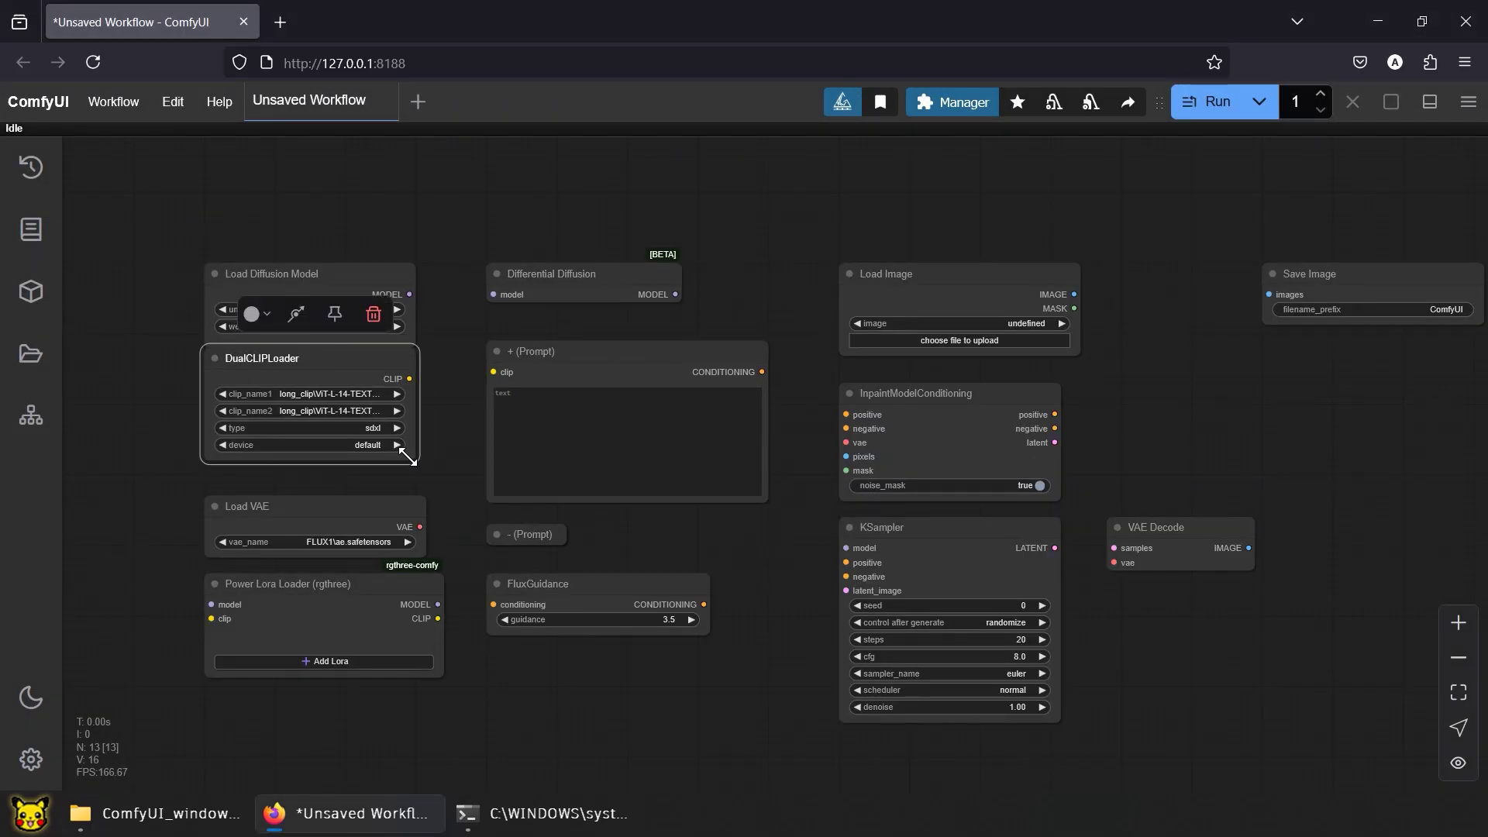
{"action": "left_click", "coordinate": [358, 476]}
{"action": "left_click_drag", "start_coordinate": [1155, 527], "coordinate": [581, 691]}
{"action": "left_click_drag", "start_coordinate": [465, 307], "coordinate": [1112, 455]}
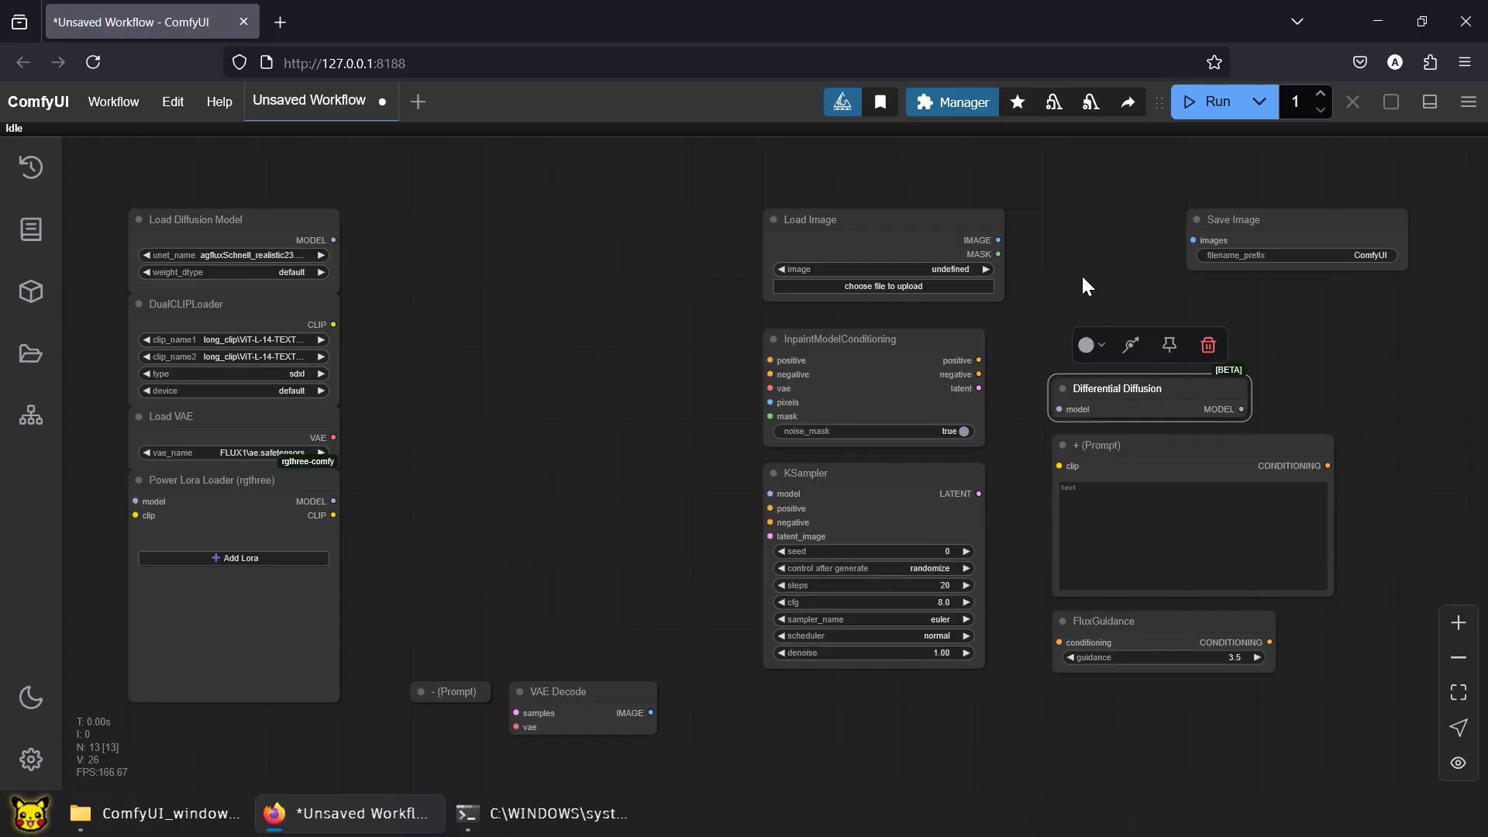
{"action": "left_click_drag", "start_coordinate": [870, 220], "coordinate": [504, 219]}
{"action": "left_click_drag", "start_coordinate": [821, 364], "coordinate": [607, 601]}
{"action": "left_click_drag", "start_coordinate": [1209, 382], "coordinate": [496, 628]}
{"action": "left_click_drag", "start_coordinate": [1101, 445], "coordinate": [740, 219]}
{"action": "left_click_drag", "start_coordinate": [975, 370], "coordinate": [891, 415]}
{"action": "left_click_drag", "start_coordinate": [806, 473], "coordinate": [736, 494]}
{"action": "left_click_drag", "start_coordinate": [1103, 620], "coordinate": [744, 430]}
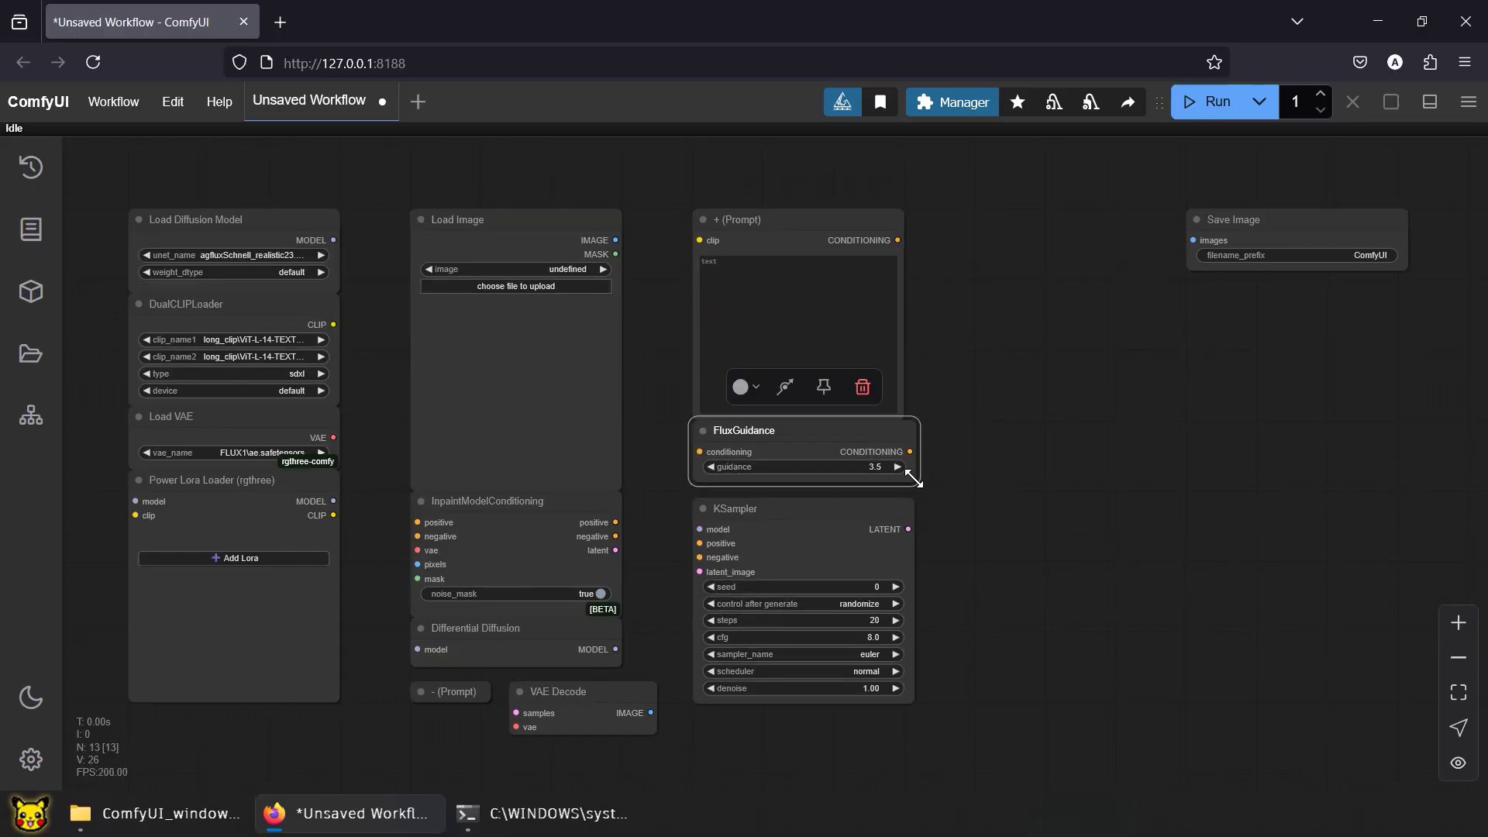
{"action": "left_click_drag", "start_coordinate": [1234, 219], "coordinate": [1023, 219]}
{"action": "left_click_drag", "start_coordinate": [1196, 269], "coordinate": [1327, 701]}
- Wire MODEL through Lora and Differential Diffusion to KSampler, and CLIP and conditioning through prompts, FluxGuidance and InpaintModelConditioning
{"action": "left_click_drag", "start_coordinate": [333, 240], "coordinate": [135, 501]}
{"action": "left_click_drag", "start_coordinate": [333, 502], "coordinate": [417, 650]}
{"action": "left_click_drag", "start_coordinate": [615, 650], "coordinate": [699, 516]}
{"action": "left_click_drag", "start_coordinate": [334, 325], "coordinate": [135, 515]}
{"action": "left_click_drag", "start_coordinate": [333, 516], "coordinate": [699, 240]}
{"action": "left_click_drag", "start_coordinate": [898, 241], "coordinate": [699, 452]}
{"action": "left_click_drag", "start_coordinate": [897, 452], "coordinate": [417, 523]}
{"action": "left_click_drag", "start_coordinate": [699, 529], "coordinate": [615, 523]}
{"action": "left_click_drag", "start_coordinate": [333, 516], "coordinate": [411, 691]}
{"action": "left_click_drag", "start_coordinate": [417, 536], "coordinate": [490, 691]}
{"action": "left_click_drag", "start_coordinate": [615, 536], "coordinate": [699, 544]}
- Connect VAE, image and mask into inpainting, KSampler latent to VAE Decode to Save Image; collapse VAE Decode
{"action": "left_click_drag", "start_coordinate": [334, 437], "coordinate": [516, 727]}
{"action": "left_click_drag", "start_coordinate": [615, 240], "coordinate": [417, 579]}
{"action": "left_click_drag", "start_coordinate": [616, 550], "coordinate": [808, 545]}
{"action": "left_click_drag", "start_coordinate": [898, 516], "coordinate": [516, 713]}
{"action": "left_click_drag", "start_coordinate": [651, 713], "coordinate": [982, 269]}
{"action": "left_click", "coordinate": [520, 691]}
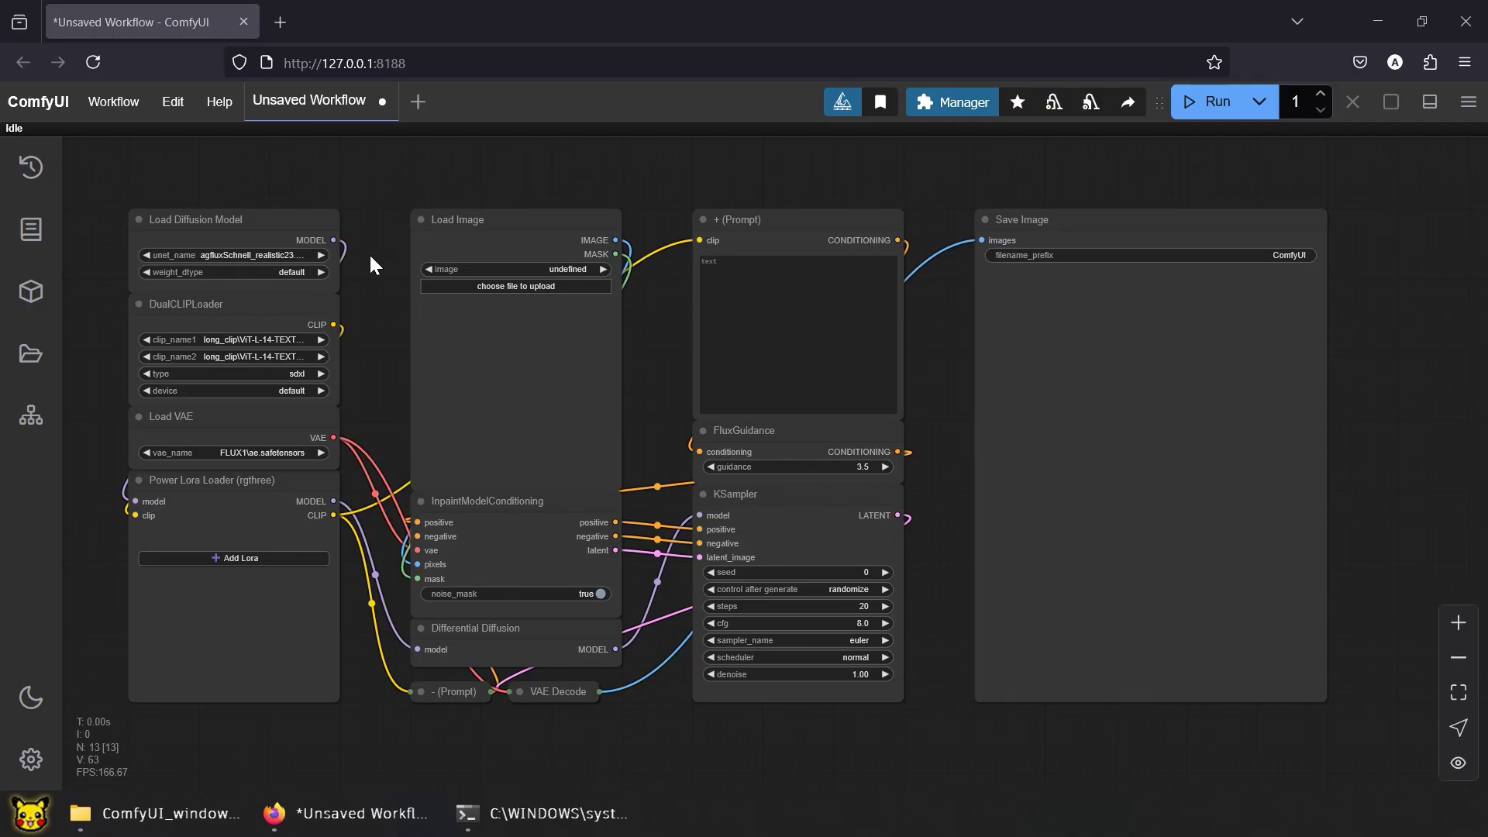
- Open a new Firefox tab beside the ComfyUI workflow
{"action": "left_click", "coordinate": [280, 23]}
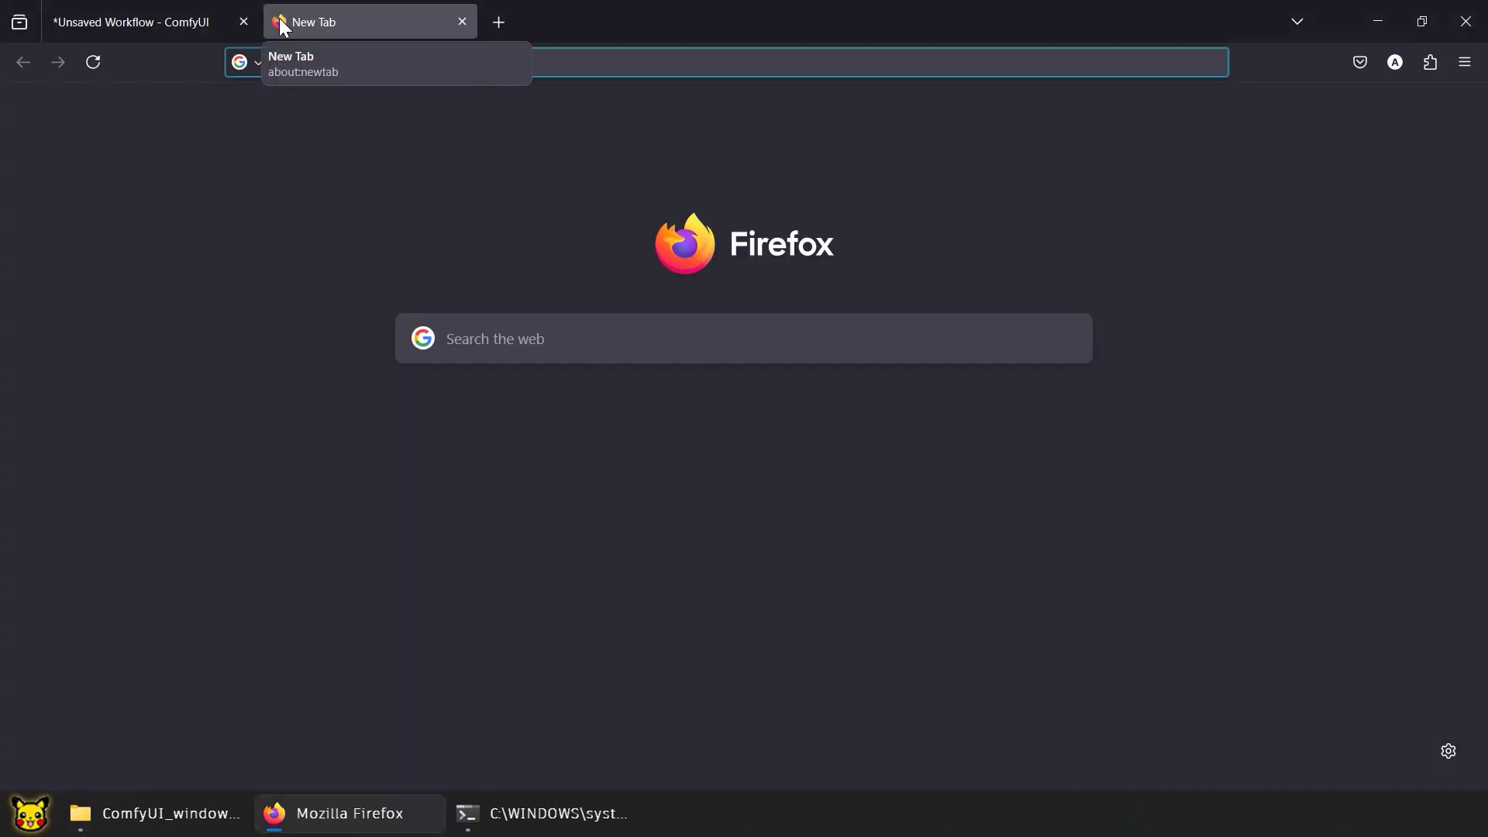
- Go to Hugging Face and search for 'flux.1 fill dev'
{"action": "type", "text": "hugging"}
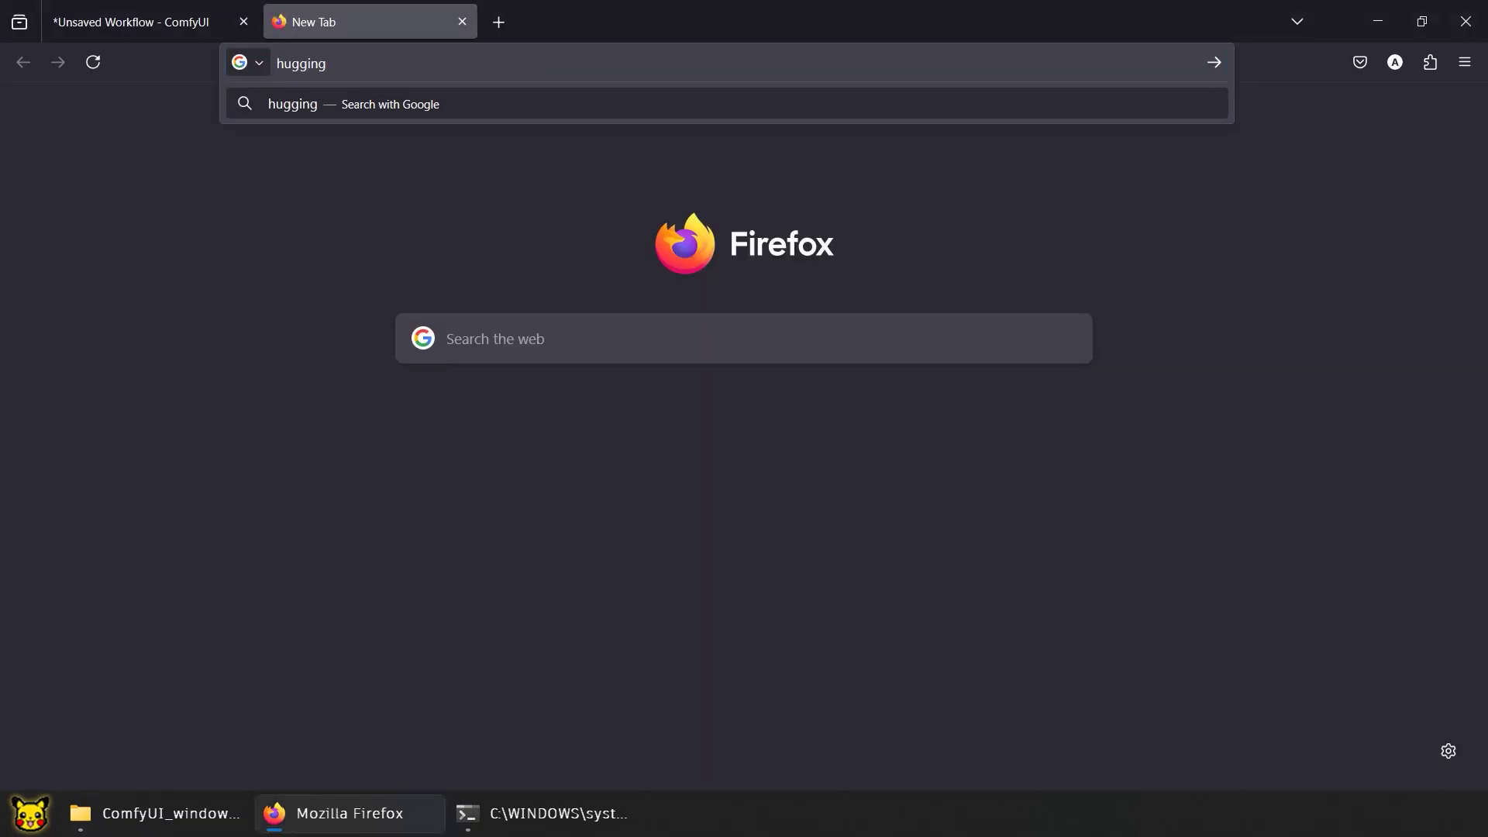
{"action": "type", "text": " face"}
{"action": "key", "text": "Return"}
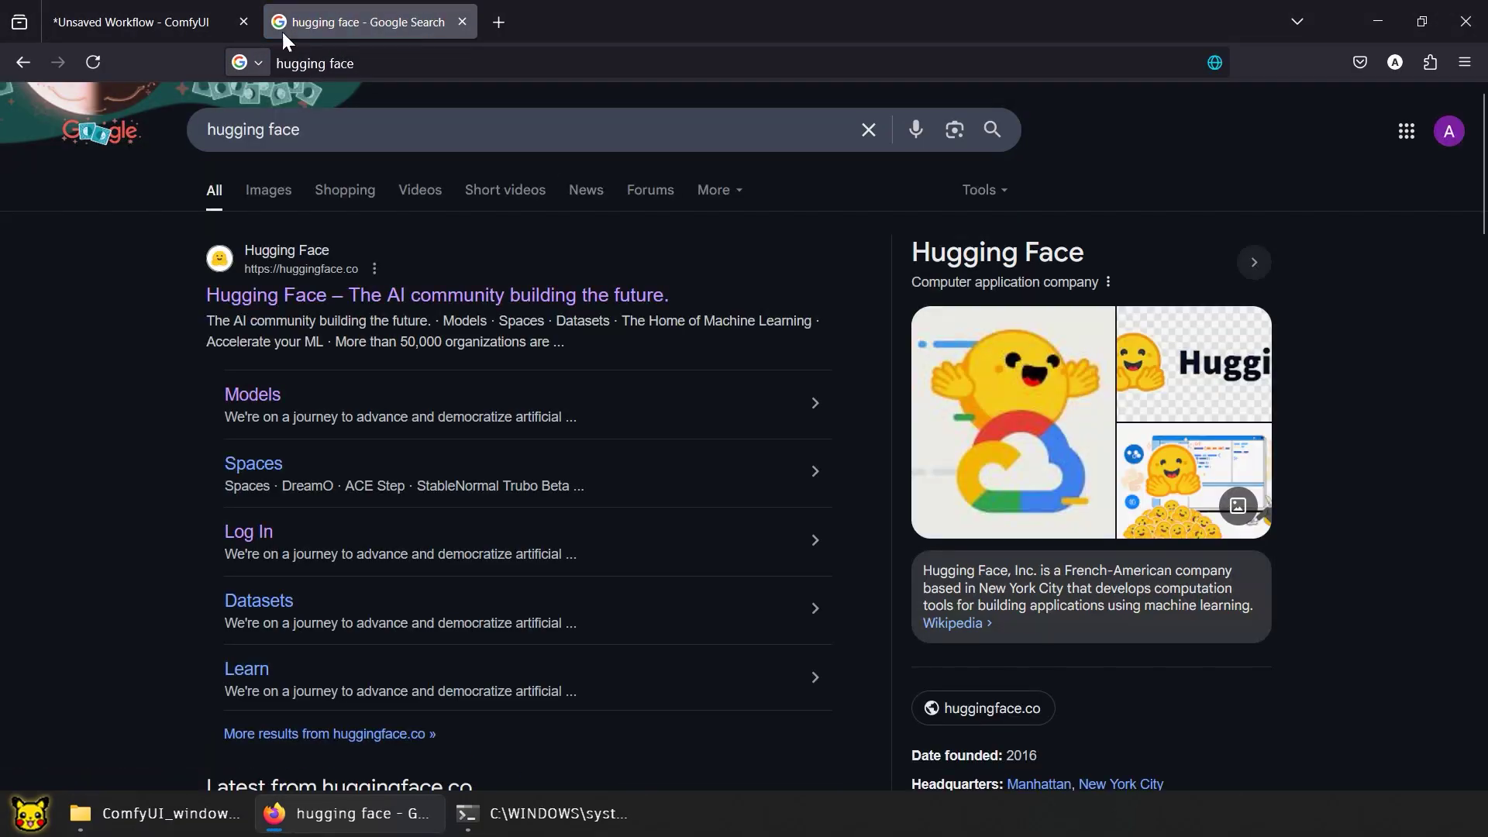
{"action": "left_click", "coordinate": [404, 296]}
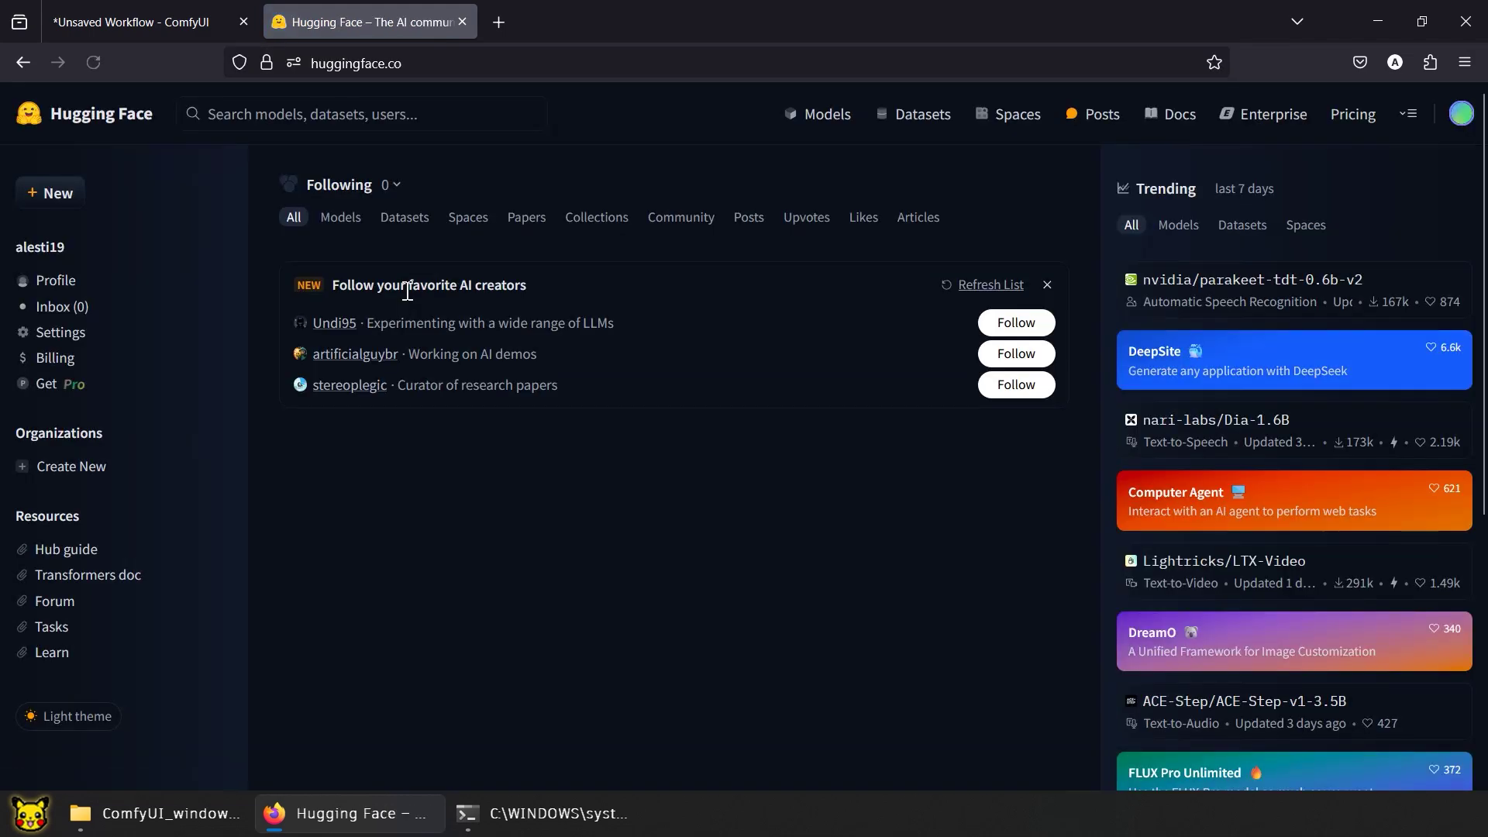
{"action": "left_click", "coordinate": [382, 118]}
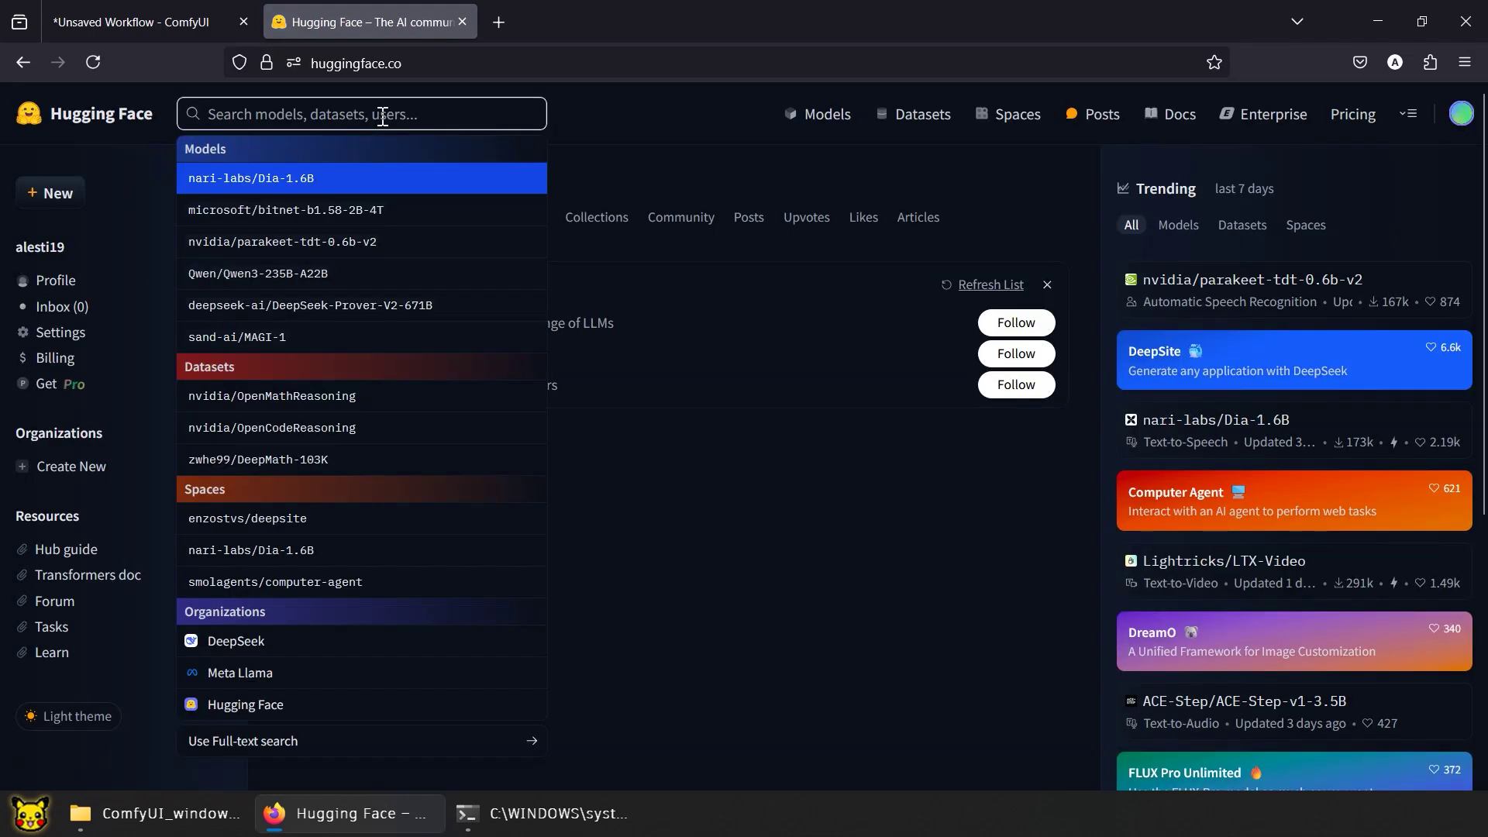
{"action": "type", "text": "flux"}
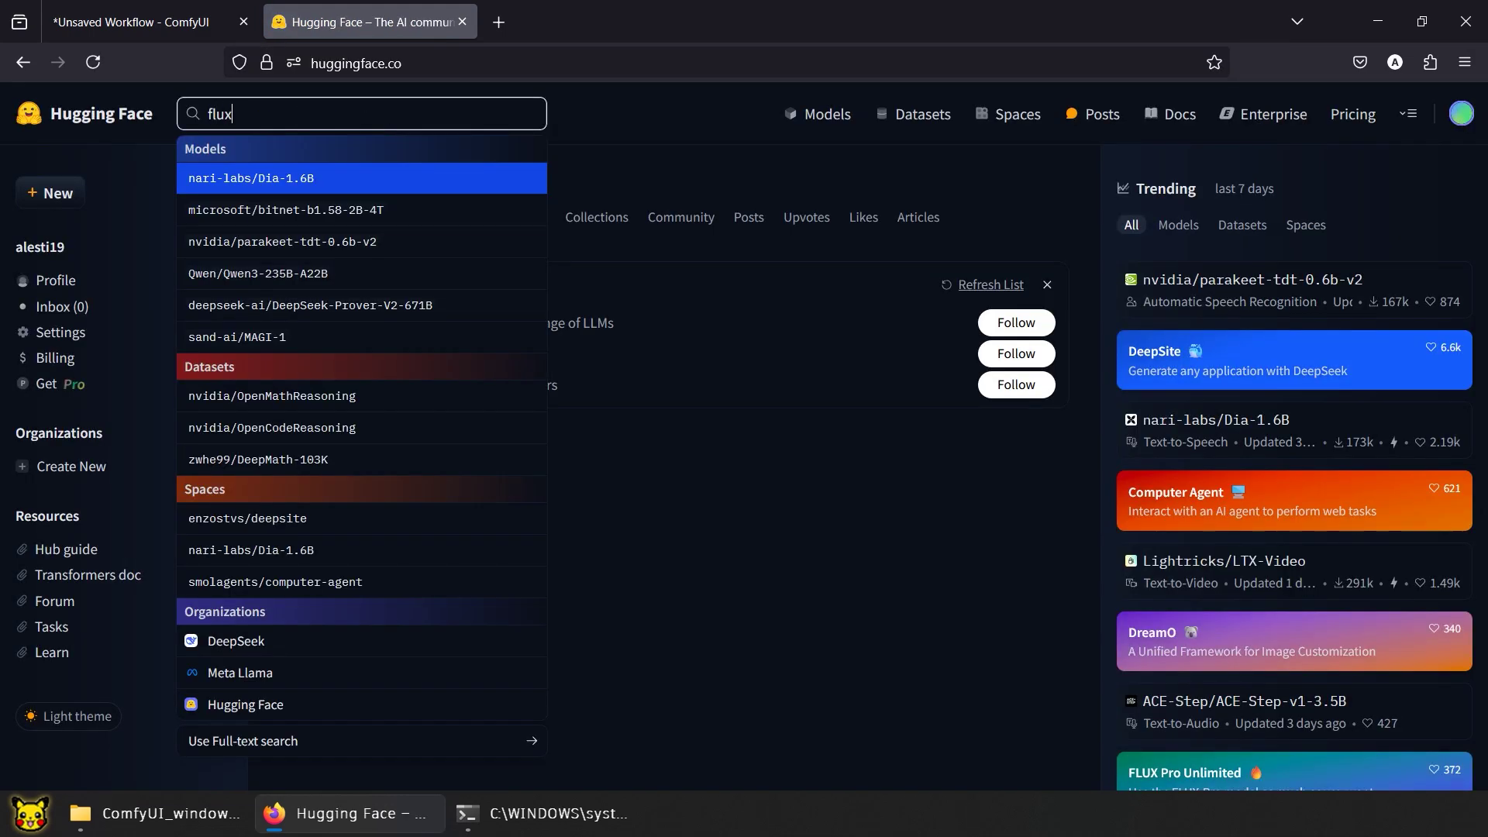
{"action": "type", "text": ".1 fill dev"}
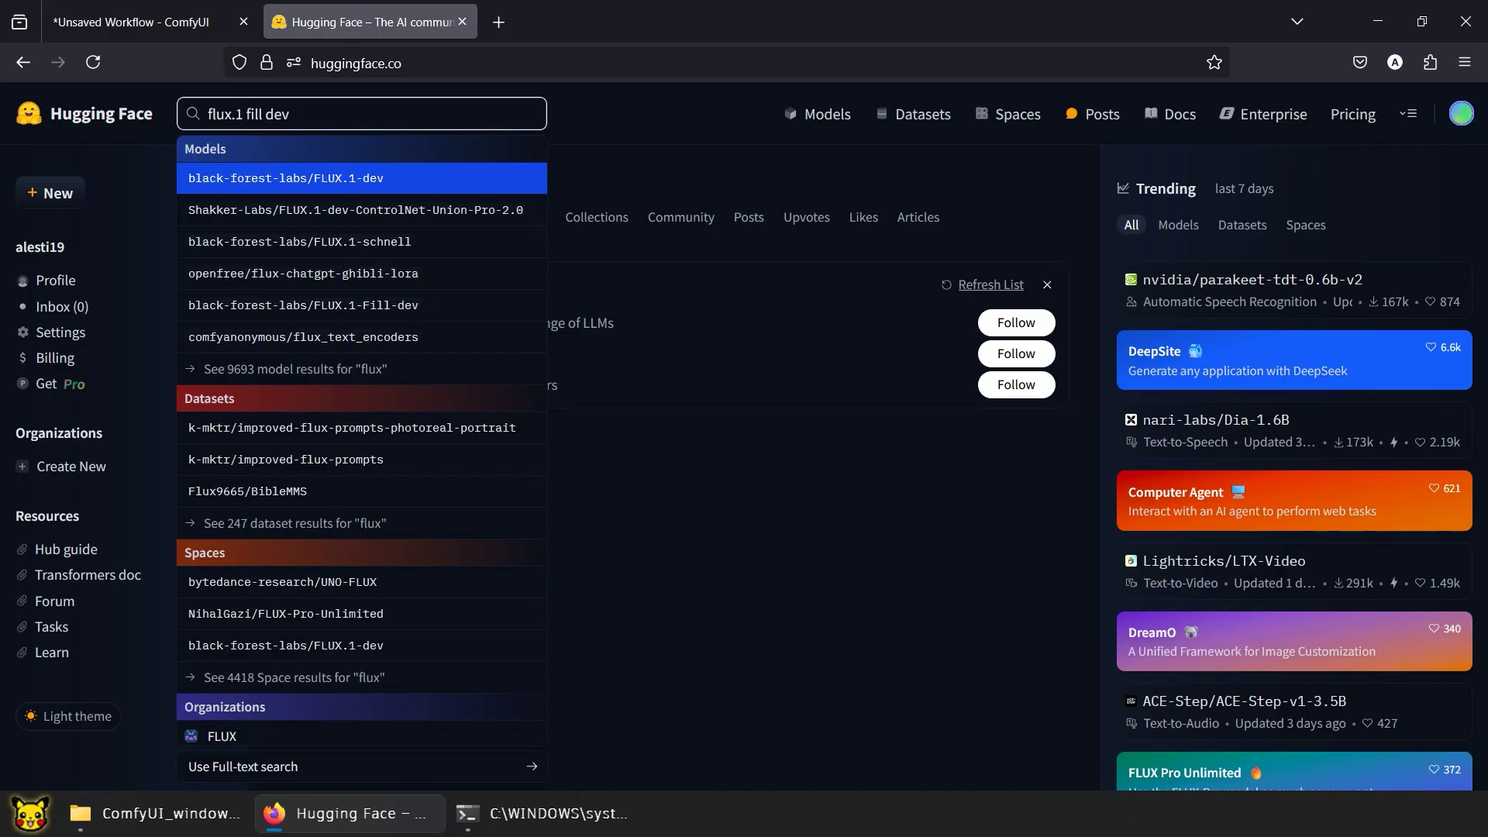
{"action": "key", "text": "Return"}
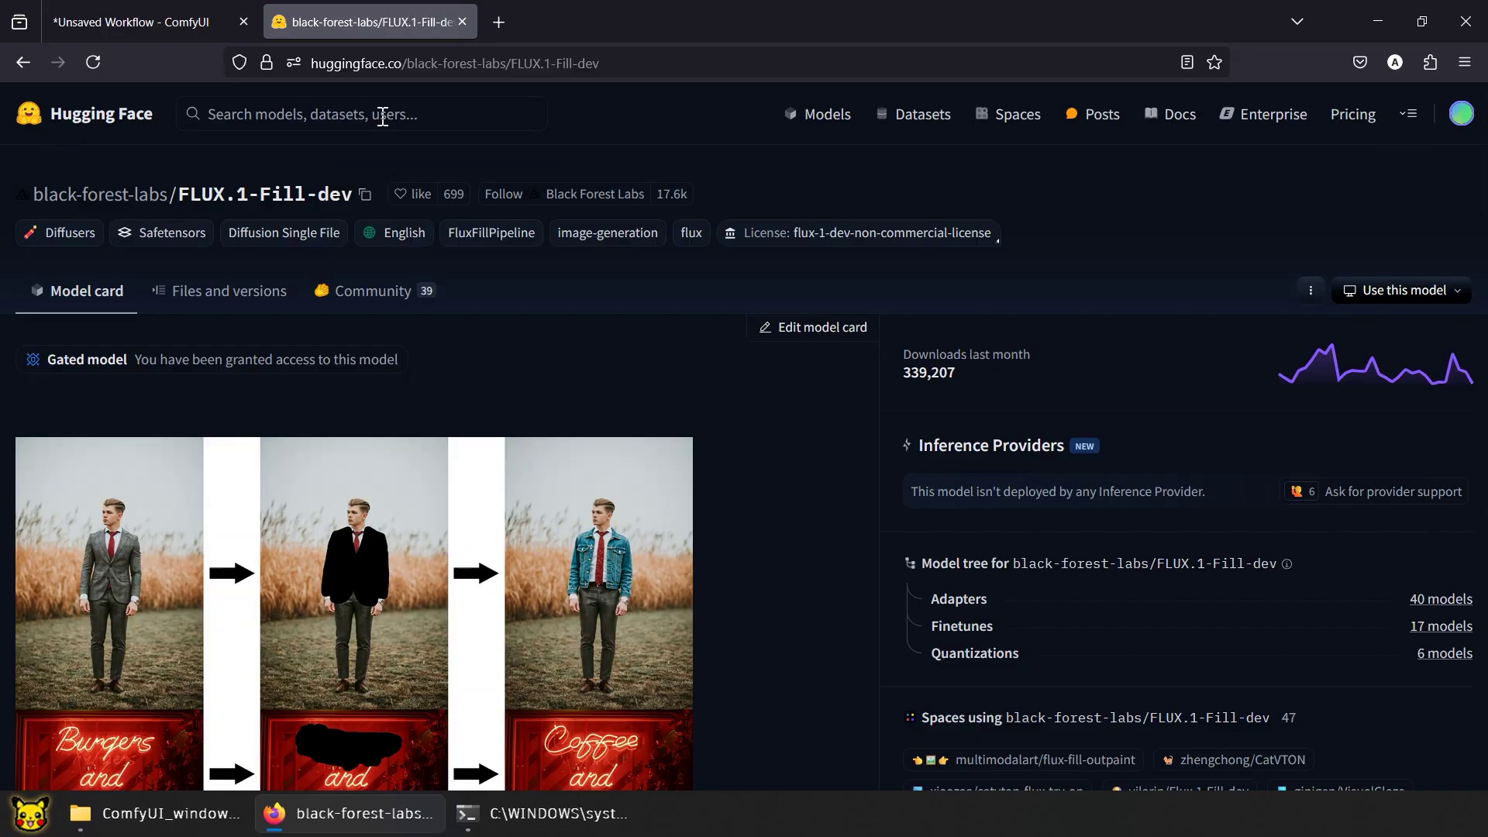
- Download the 23.8 GB flux1-fill-dev.safetensors from the FLUX.1-Fill-dev files list
{"action": "left_click", "coordinate": [245, 301]}
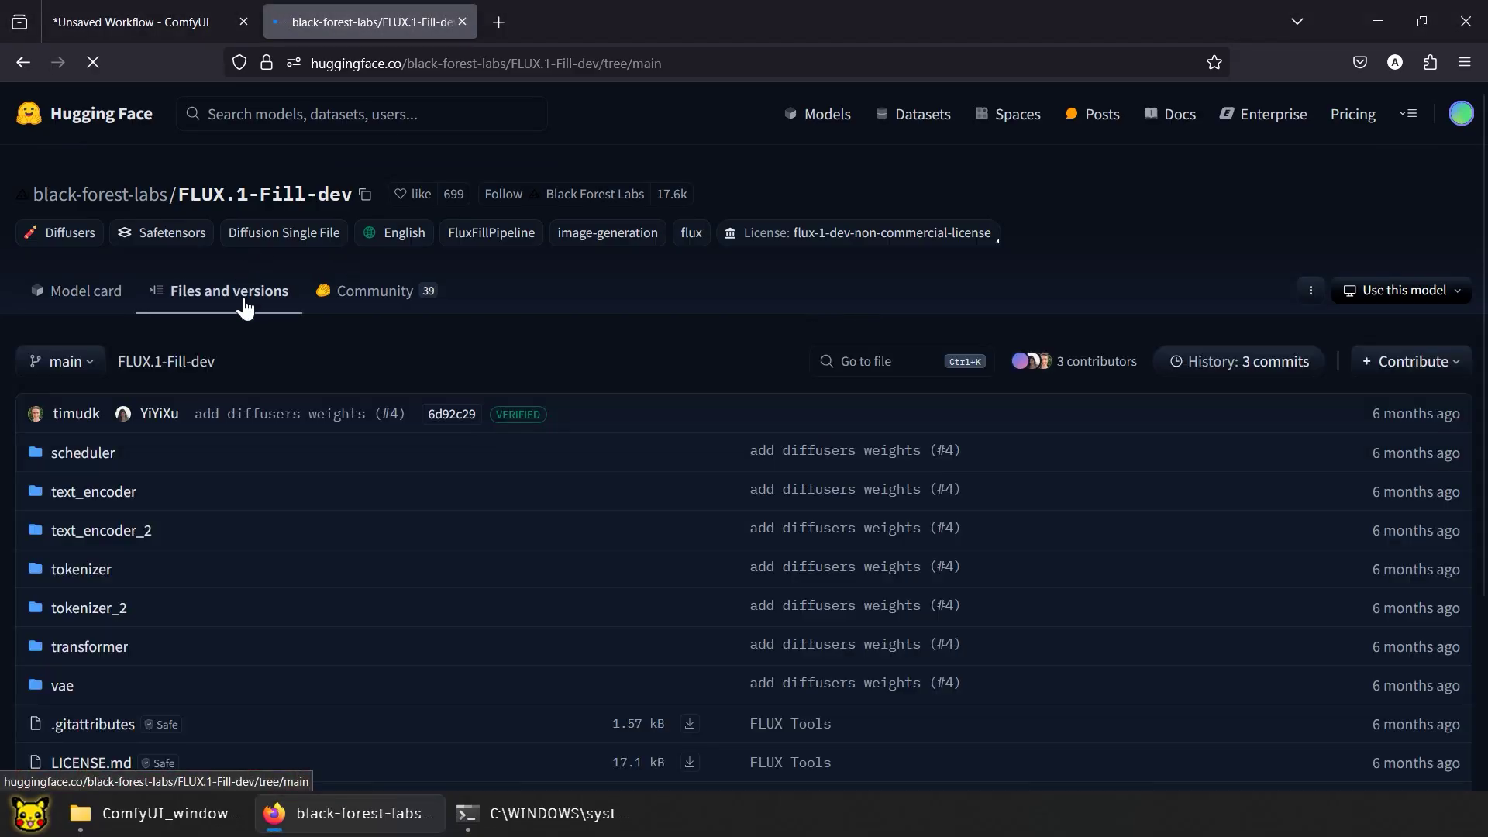
{"action": "scroll", "coordinate": [643, 368], "scroll_direction": "down", "scroll_amount": 3}
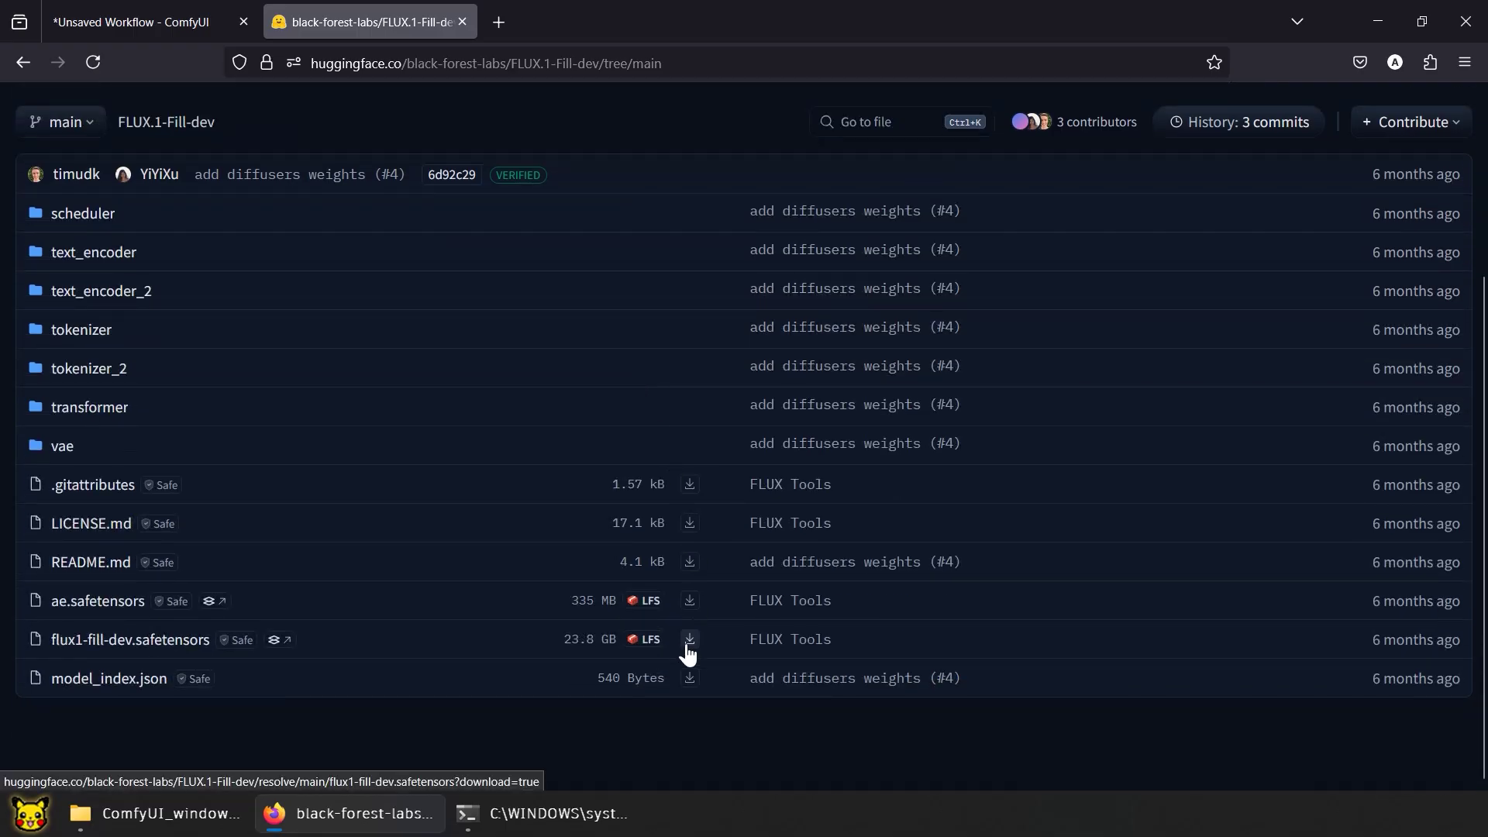
{"action": "left_click", "coordinate": [690, 640]}
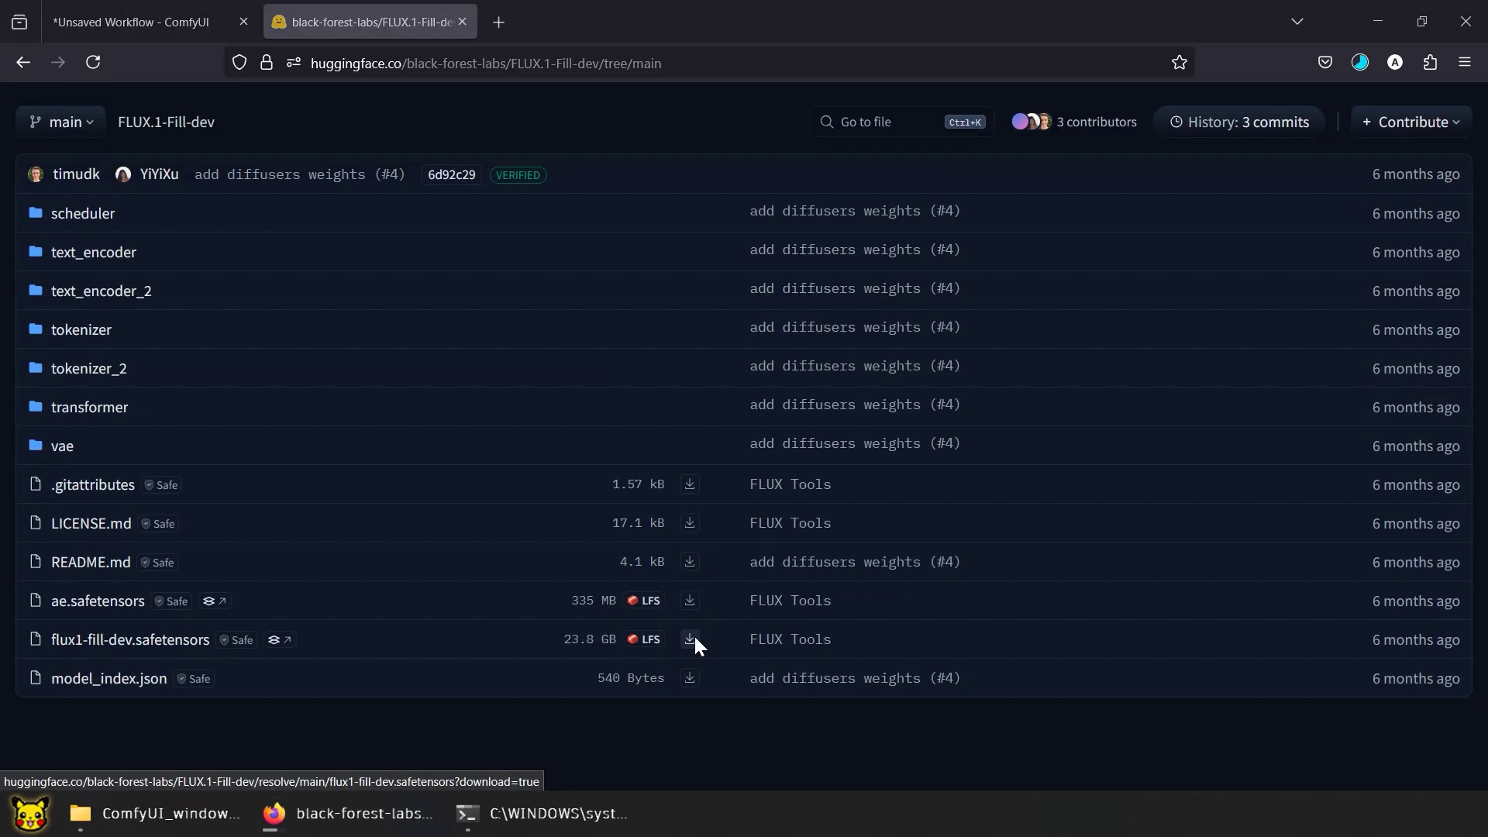
{"action": "scroll", "coordinate": [694, 634], "scroll_direction": "up", "scroll_amount": 3}
- Search 'flux.1 fill dev fp8' and download flux1-Fill-Dev_FP8.safetensors from Academia-SD/flux1-Fill-Dev-FP8
{"action": "left_click", "coordinate": [326, 115]}
{"action": "type", "text": "flux."}
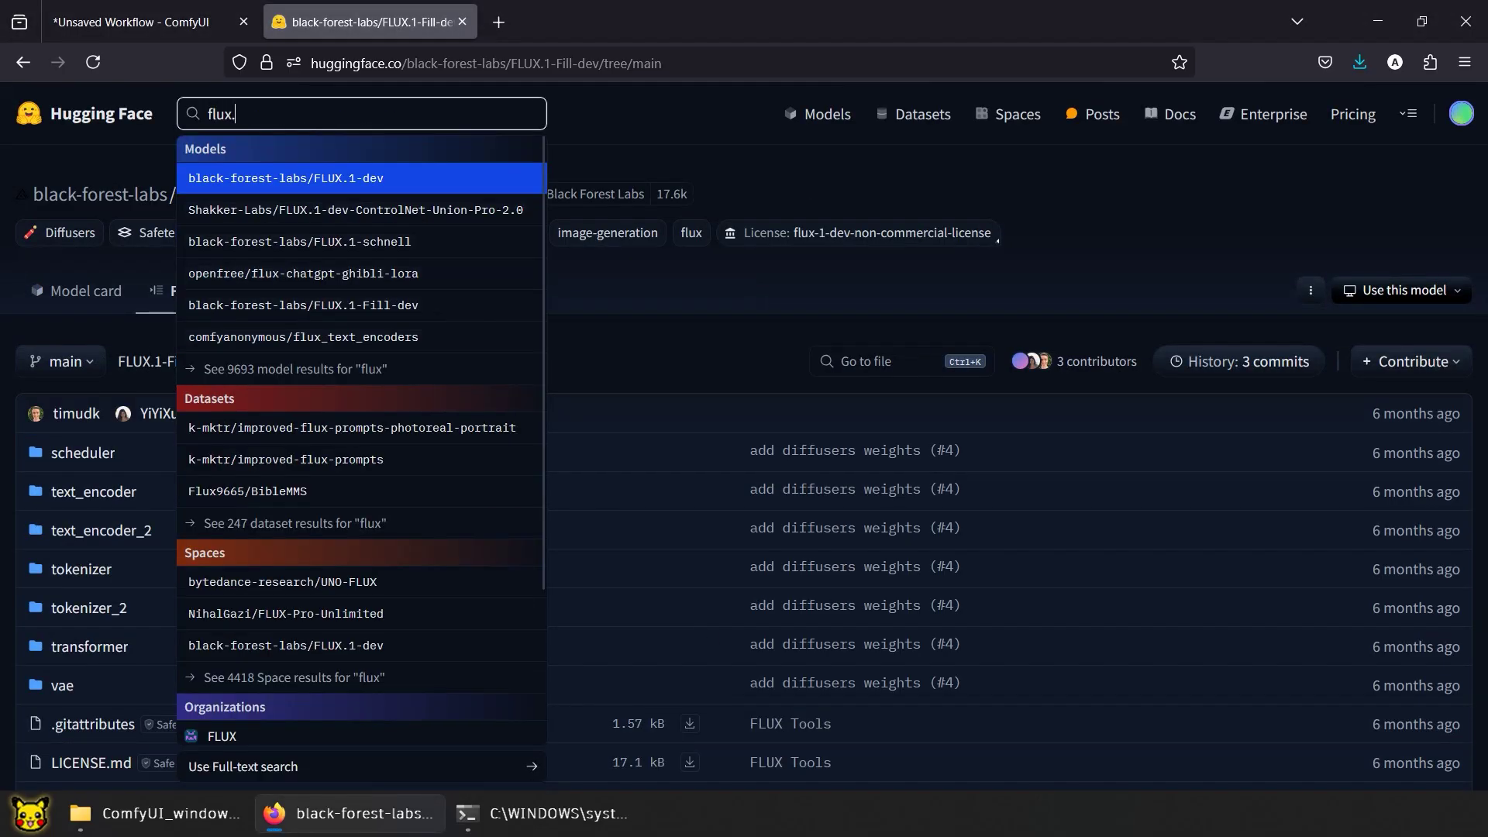
{"action": "type", "text": "1 fill dev fp8"}
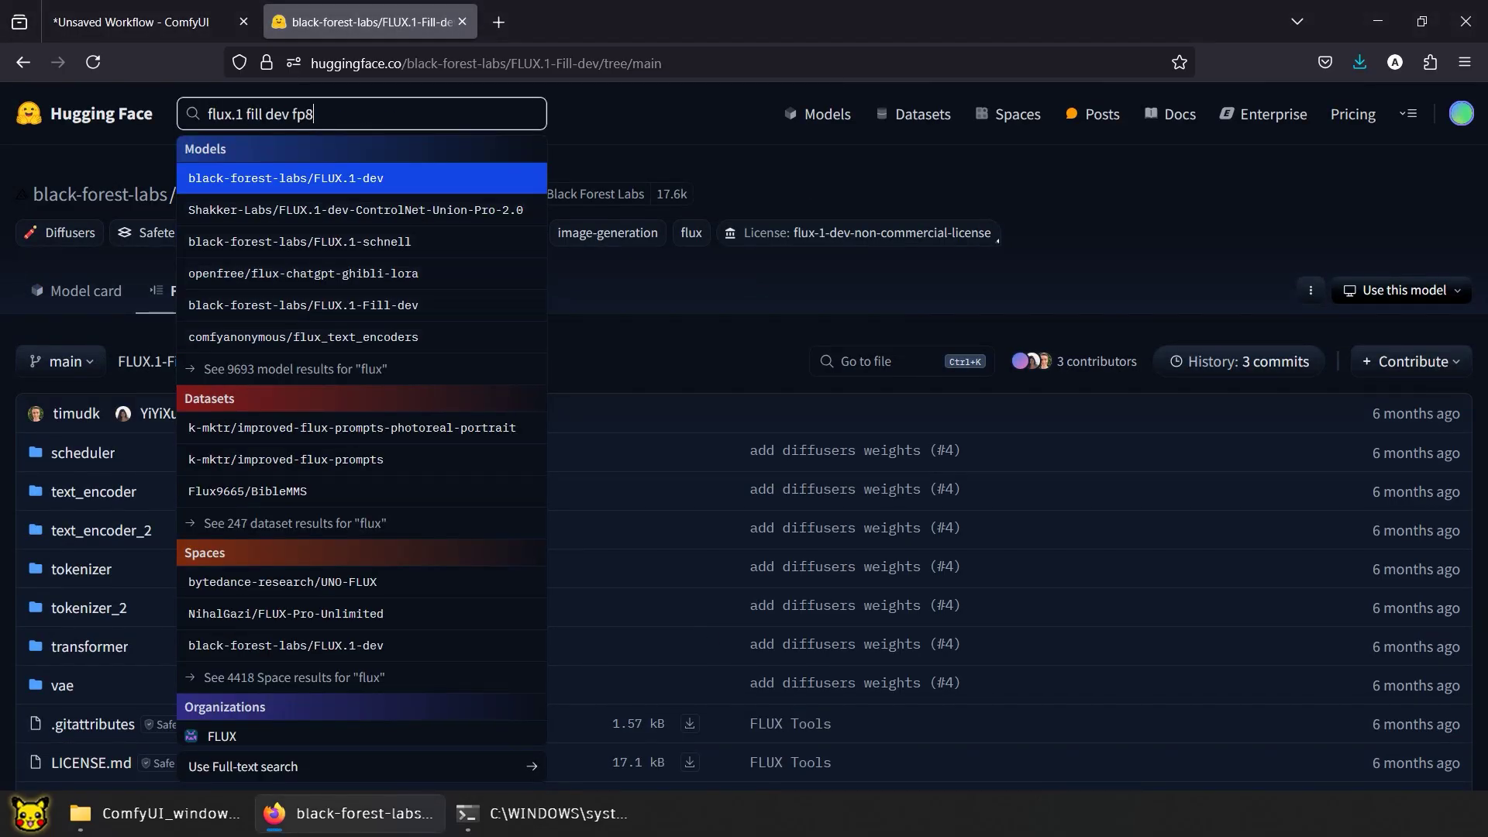
{"action": "left_click", "coordinate": [440, 243]}
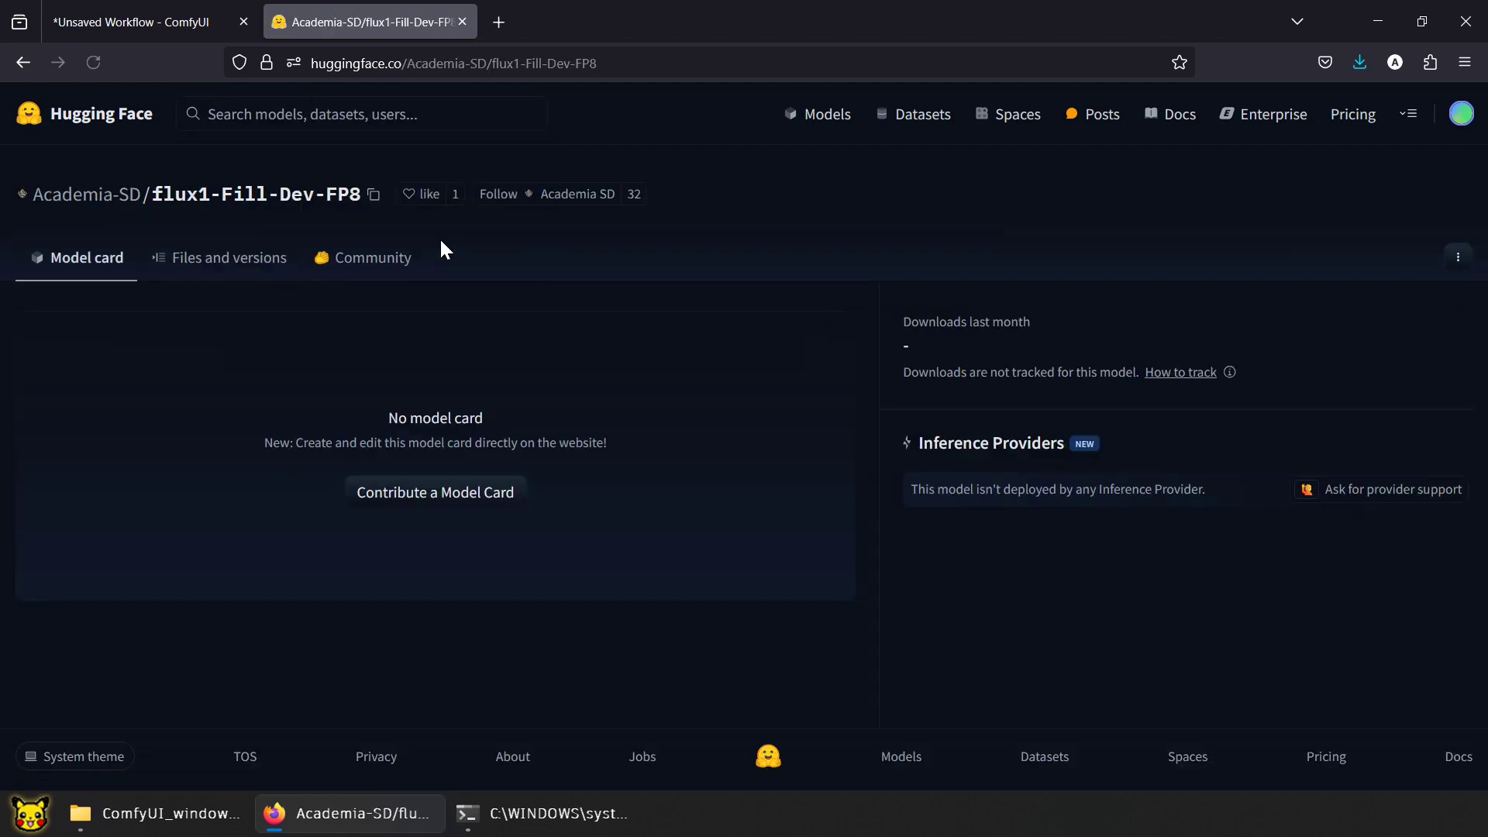
{"action": "left_click", "coordinate": [268, 273]}
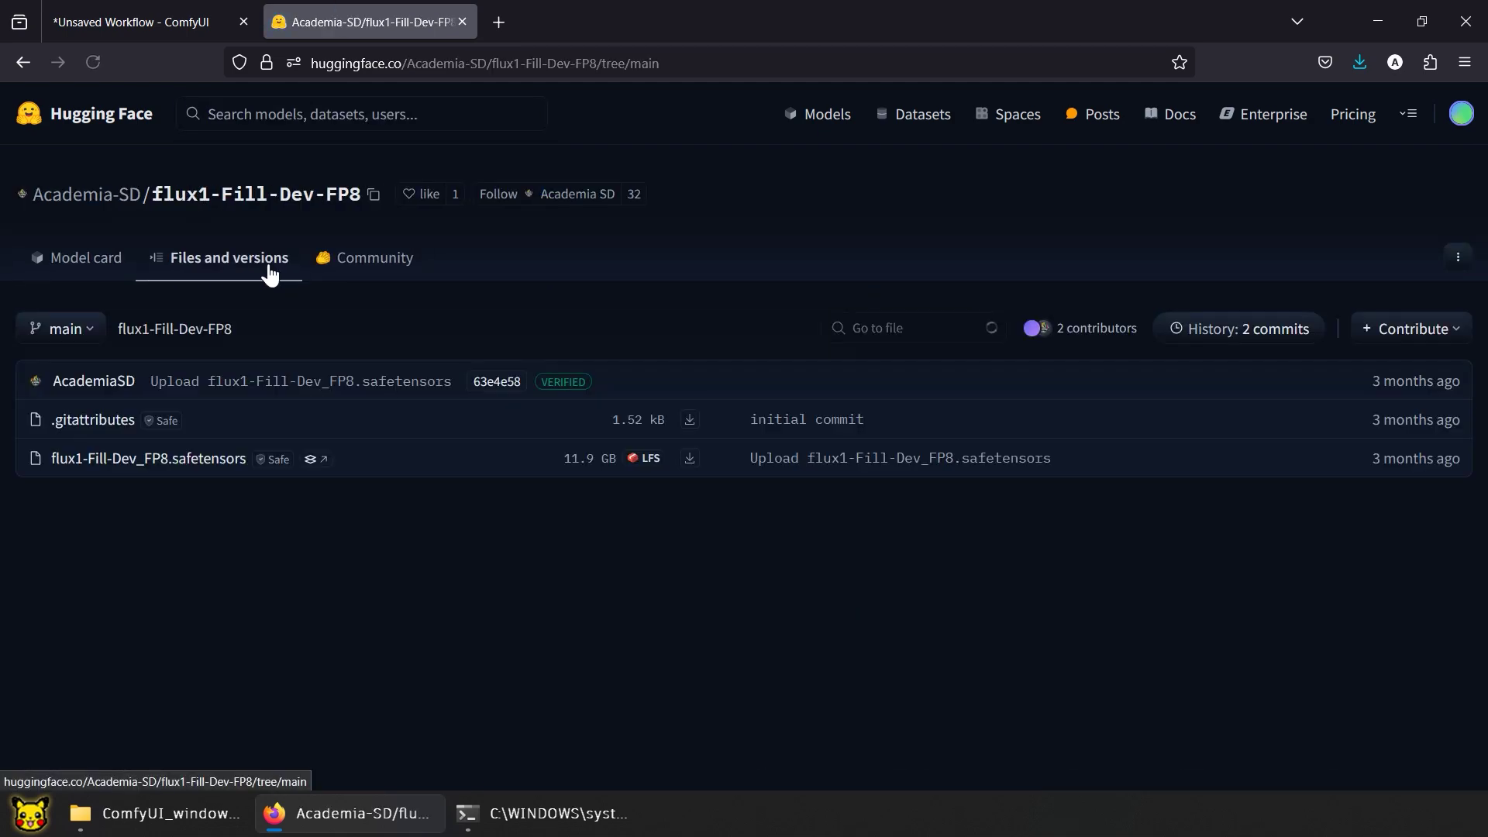
{"action": "left_click", "coordinate": [690, 459]}
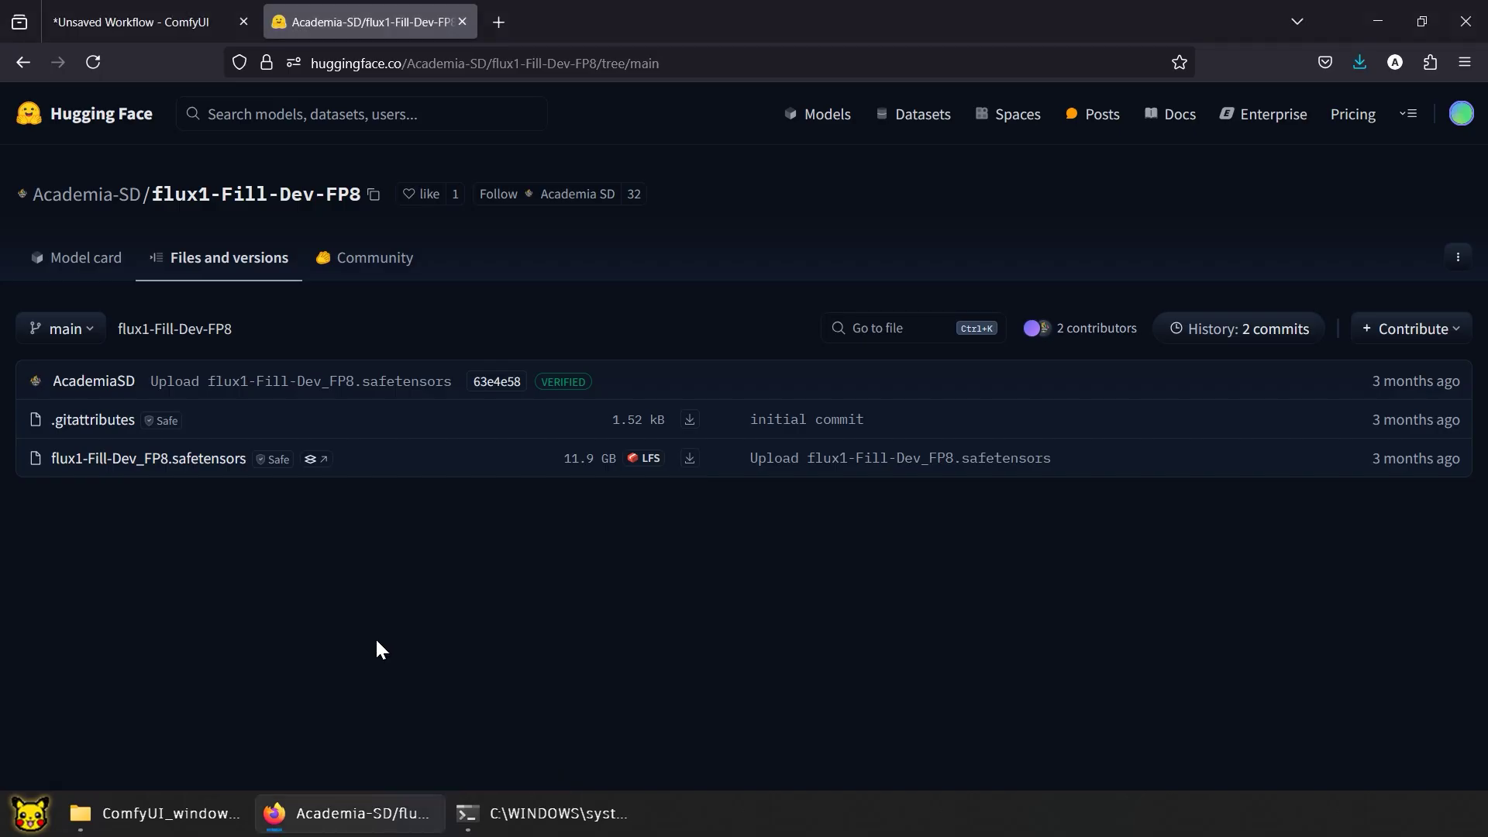
- Cut both downloaded safetensors model files from the Downloads folder
{"action": "left_click", "coordinate": [155, 813]}
{"action": "left_click", "coordinate": [77, 301]}
{"action": "left_click_drag", "start_coordinate": [196, 287], "coordinate": [240, 172]}
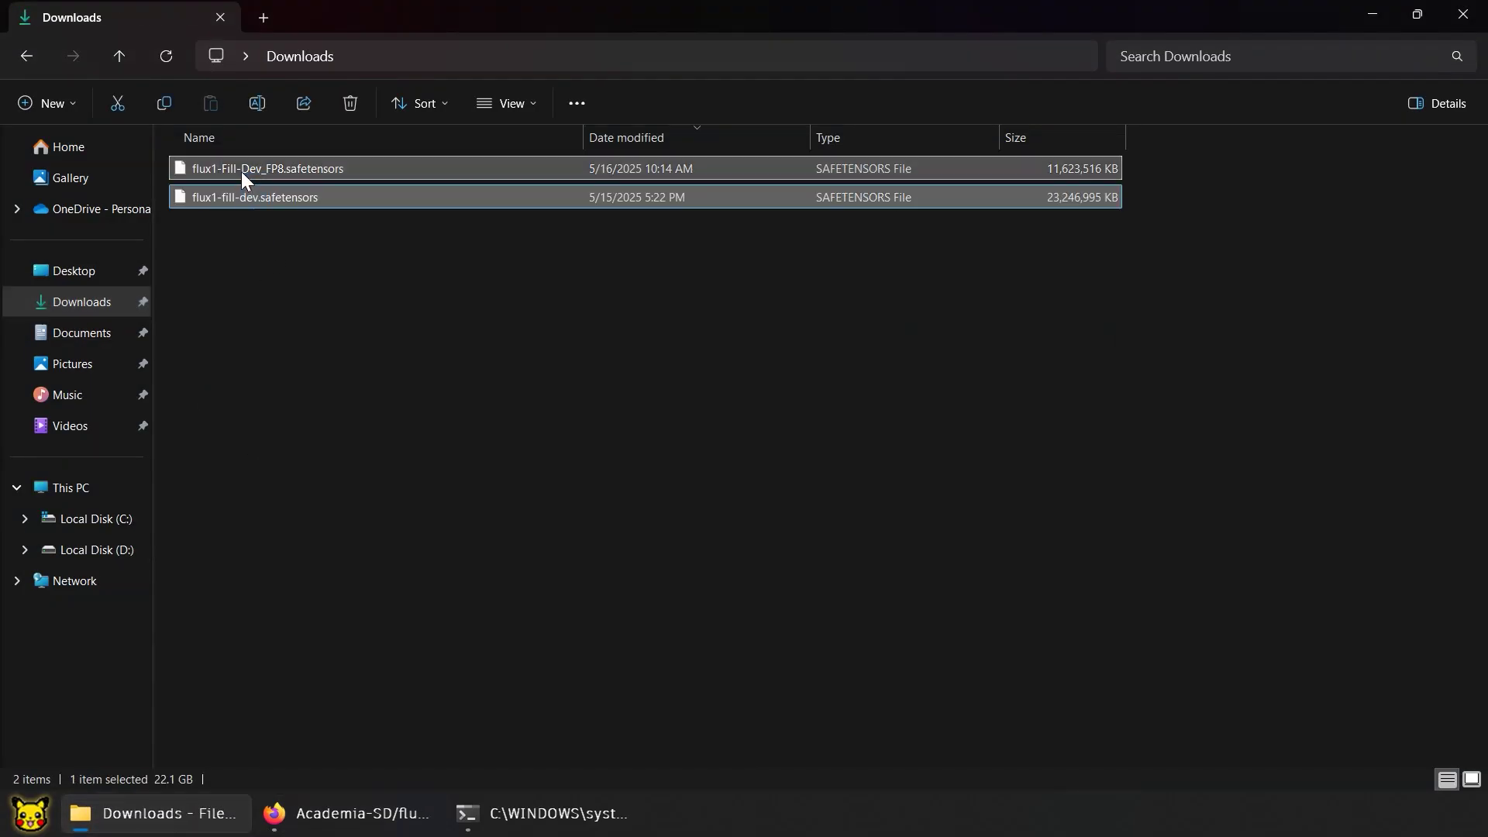
{"action": "right_click", "coordinate": [241, 172]}
{"action": "left_click", "coordinate": [319, 424]}
- Paste them into D:\ComfyUI_windows_portable\ComfyUI\models\diffusion_models
{"action": "left_click", "coordinate": [115, 552]}
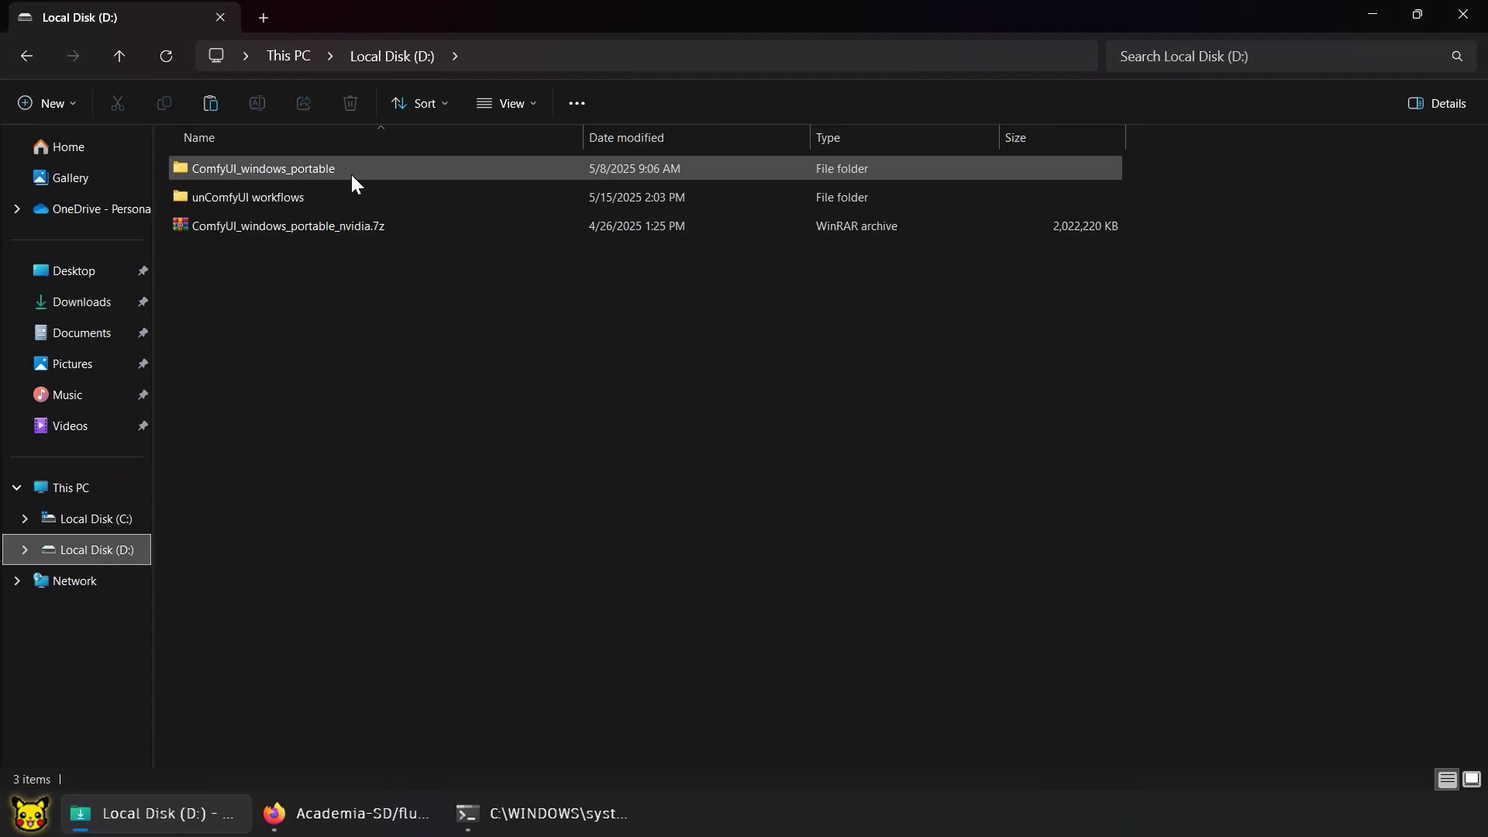
{"action": "double_click", "coordinate": [351, 173]}
{"action": "double_click", "coordinate": [350, 172]}
{"action": "double_click", "coordinate": [317, 512]}
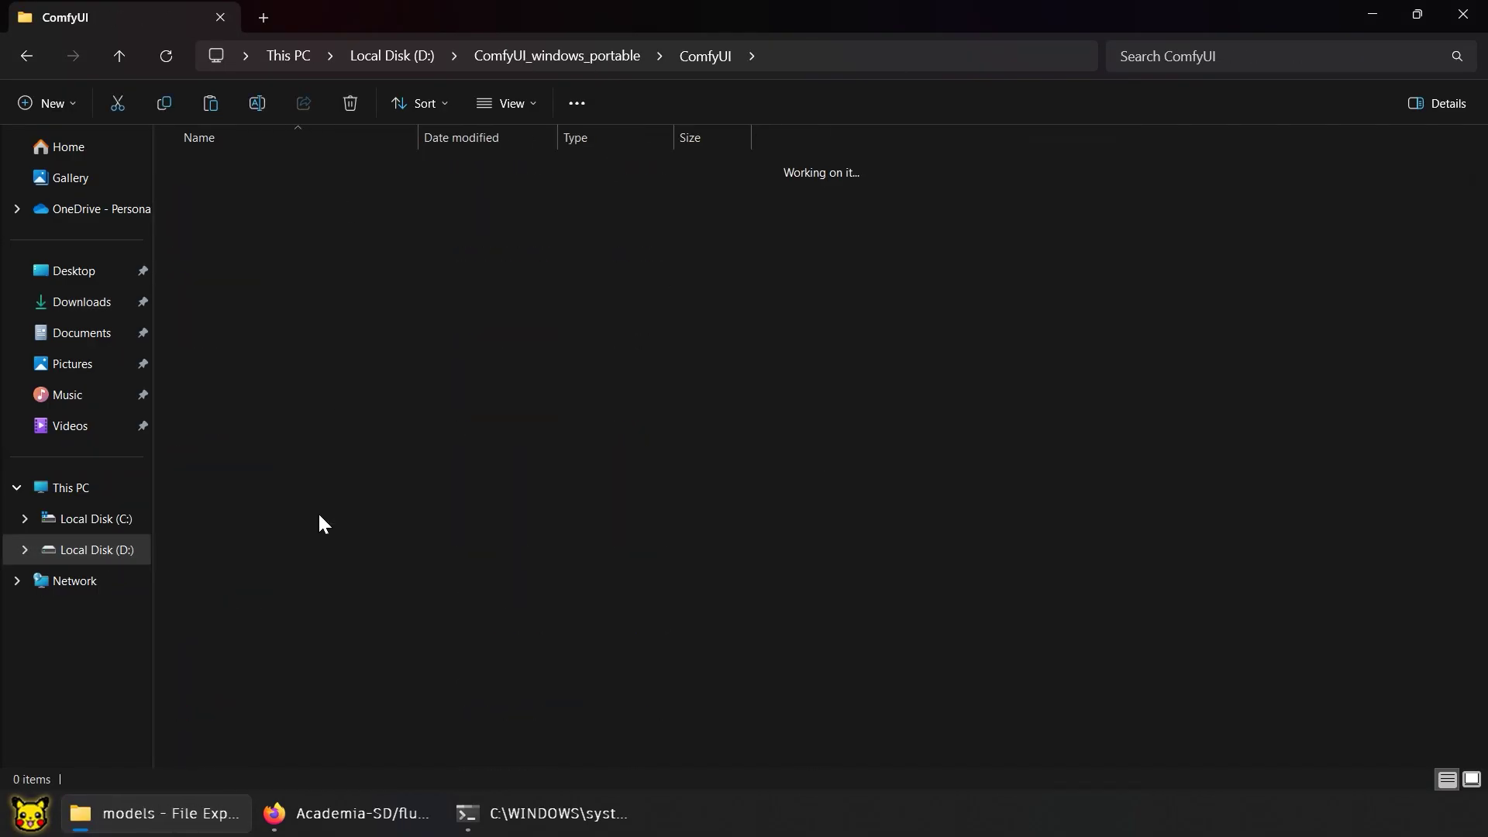
{"action": "left_click", "coordinate": [314, 339]}
{"action": "double_click", "coordinate": [314, 340]}
{"action": "right_click", "coordinate": [315, 335]}
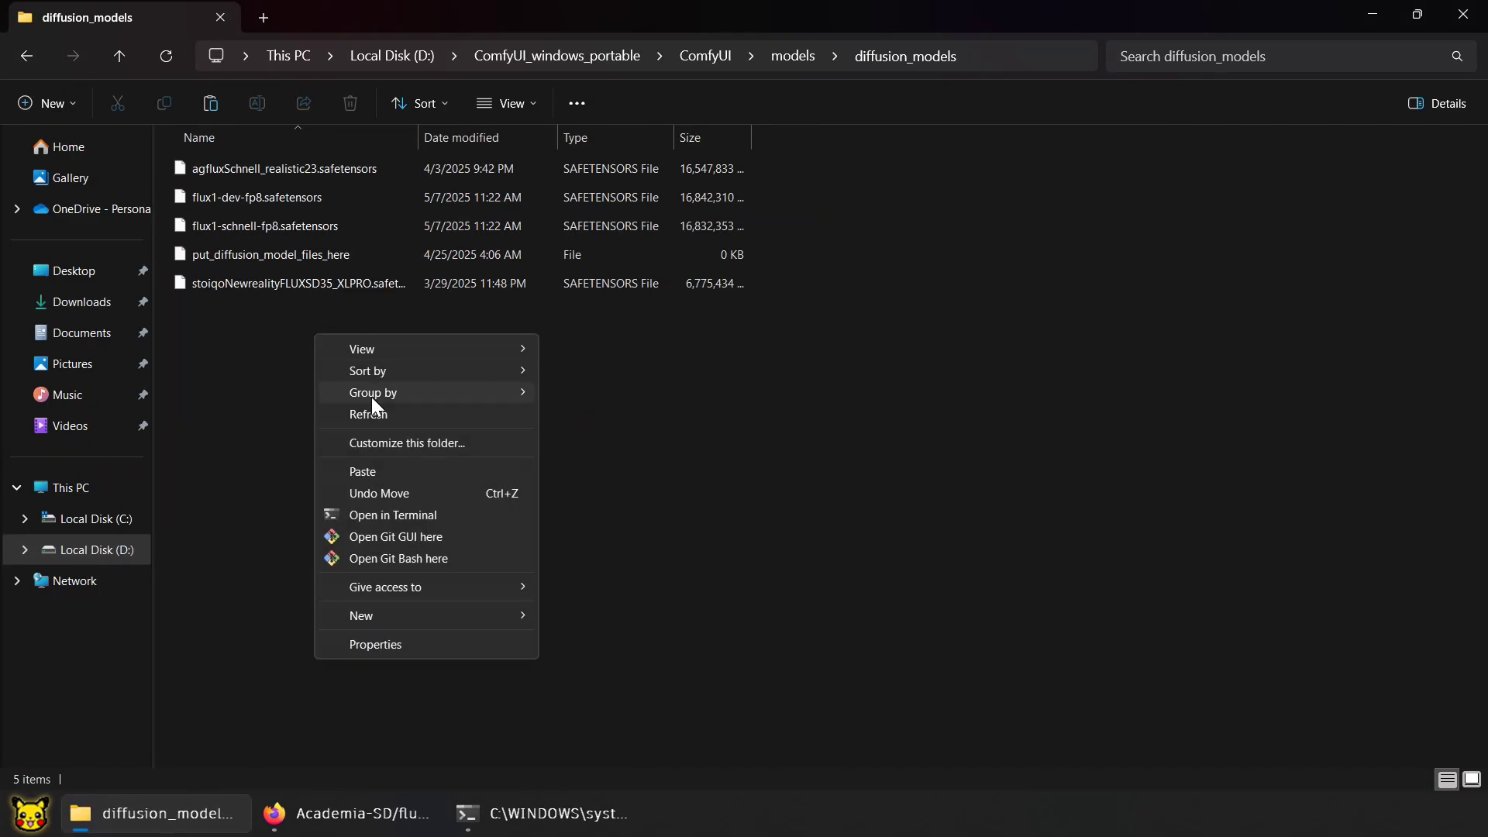
{"action": "left_click", "coordinate": [380, 467]}
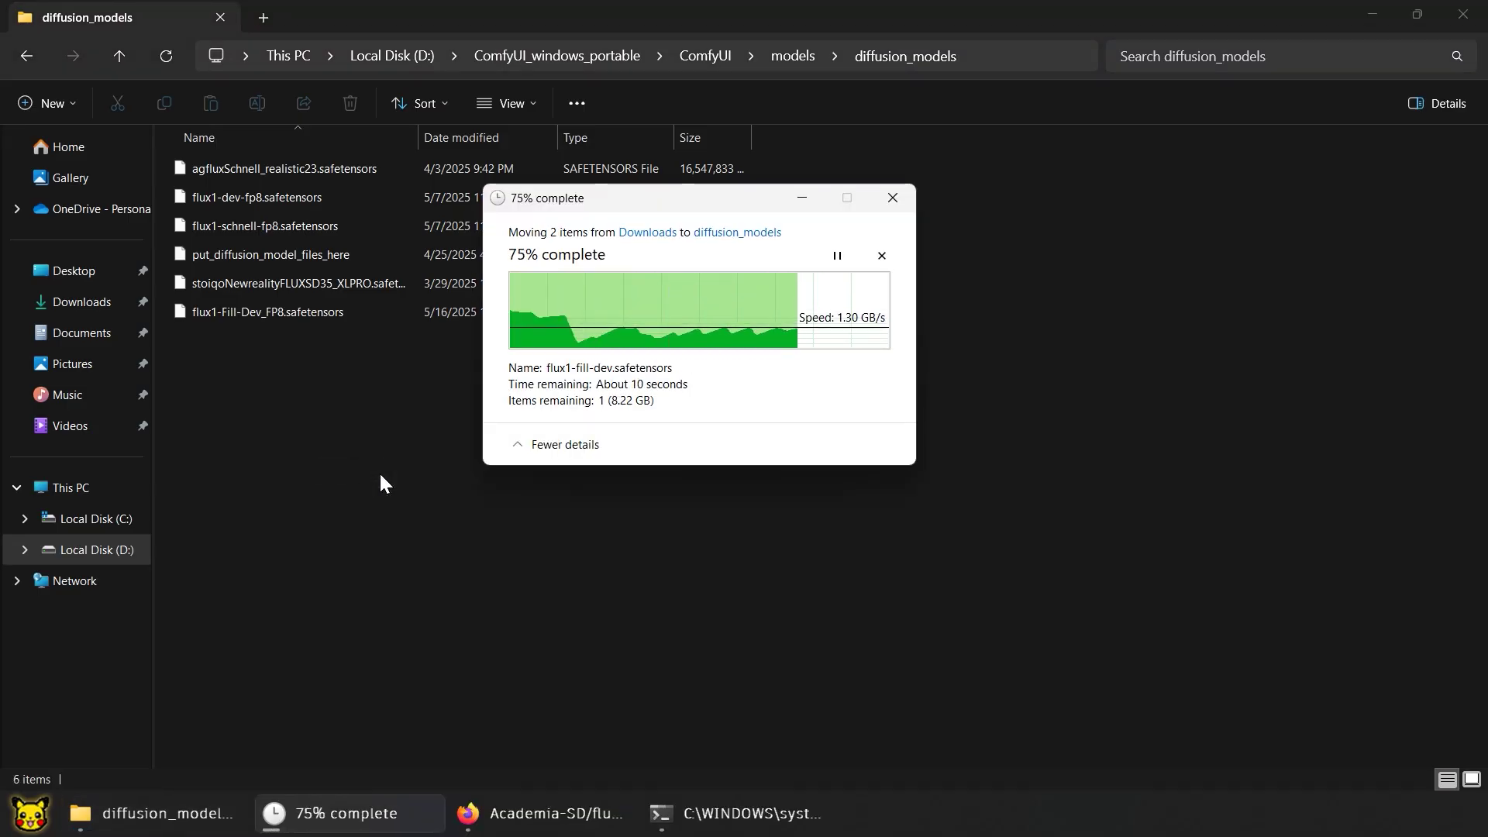
{"action": "left_click", "coordinate": [532, 59]}
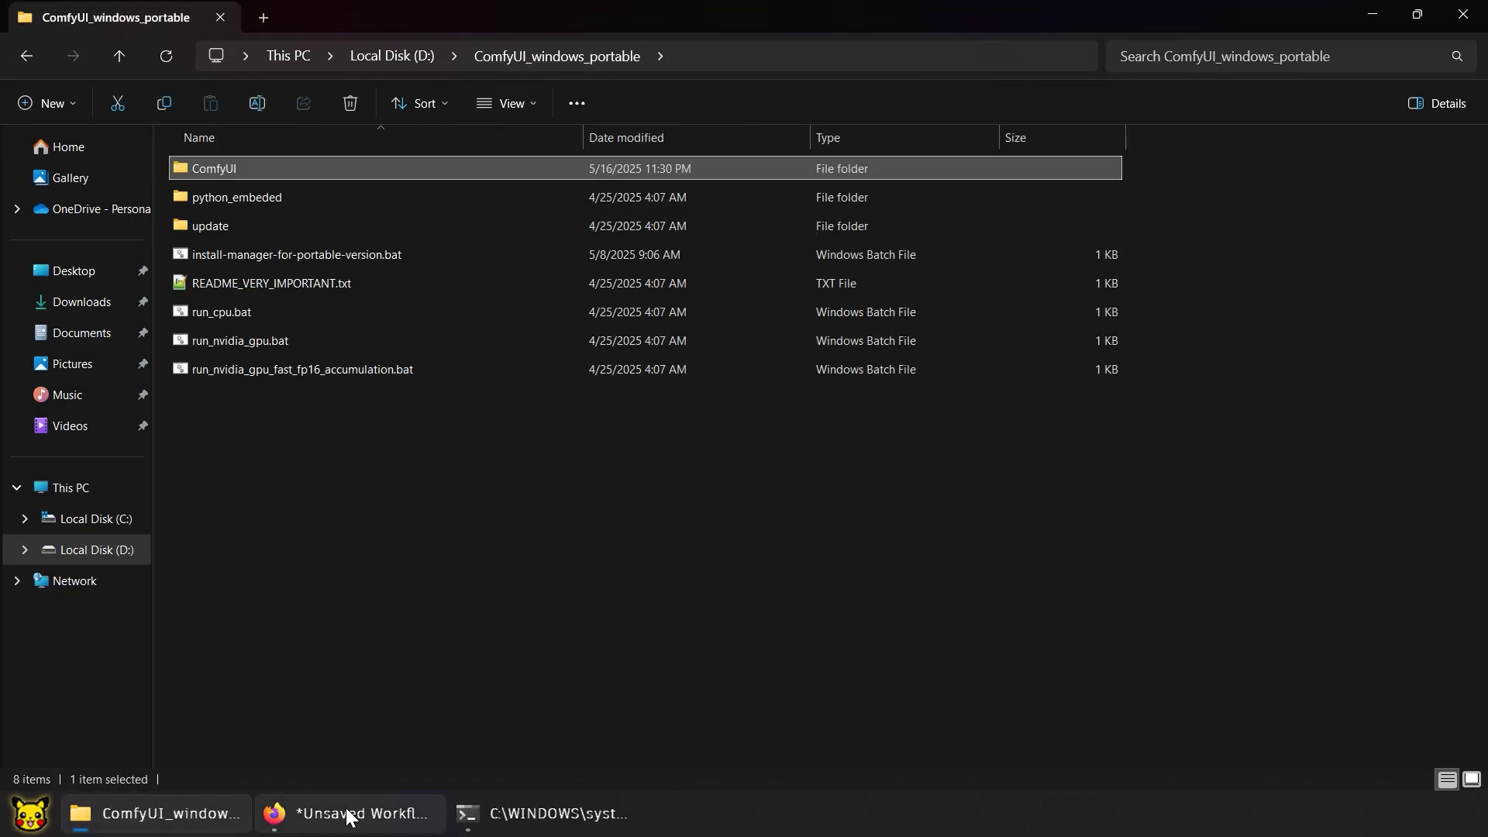
- Refresh node definitions and set the diffusion model to flux1-fill-dev.safetensors
{"action": "left_click", "coordinate": [307, 814]}
{"action": "left_click", "coordinate": [173, 102]}
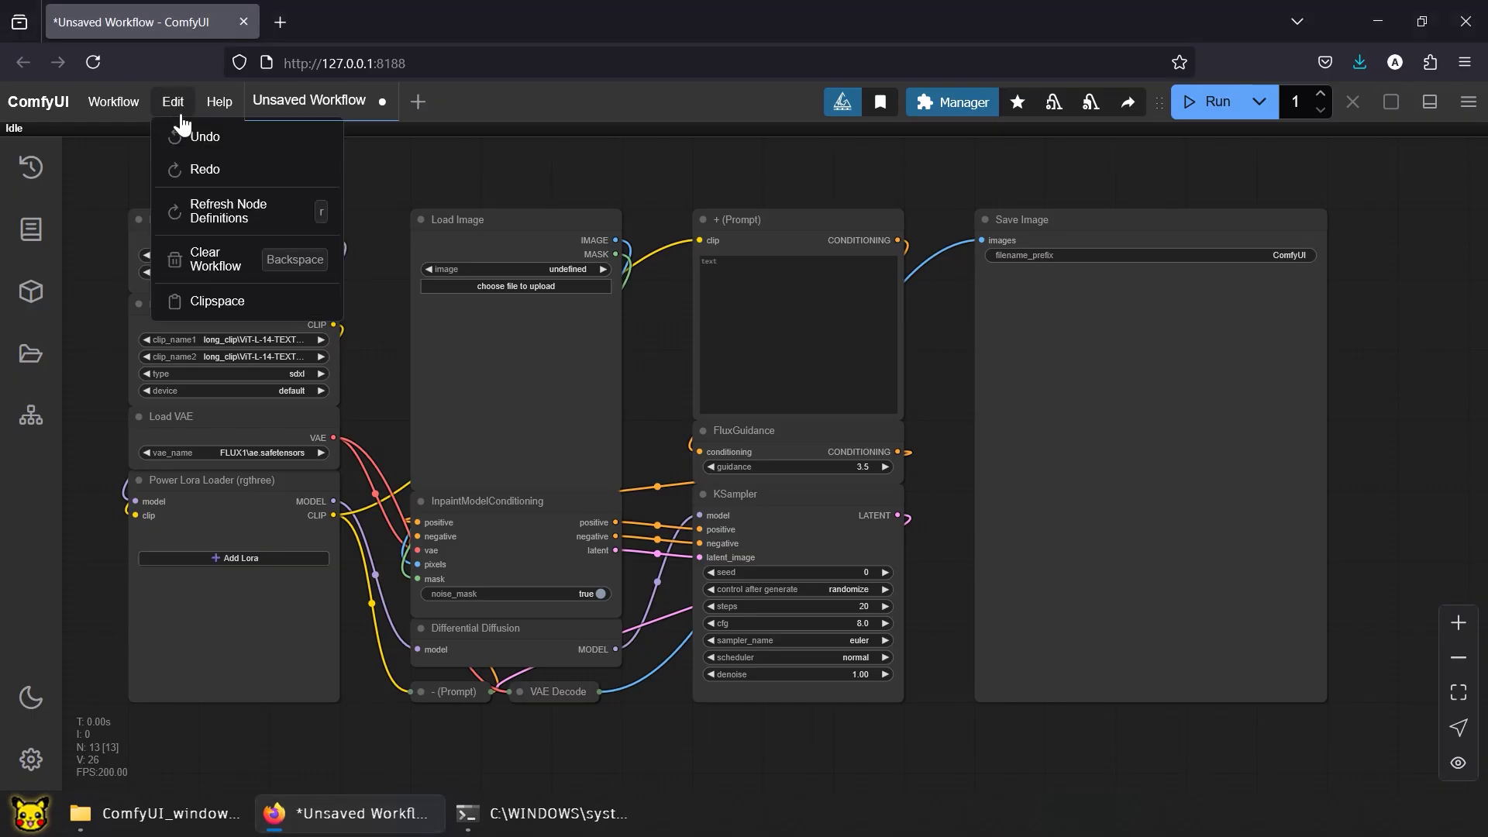
{"action": "left_click", "coordinate": [194, 208]}
{"action": "left_click", "coordinate": [278, 256]}
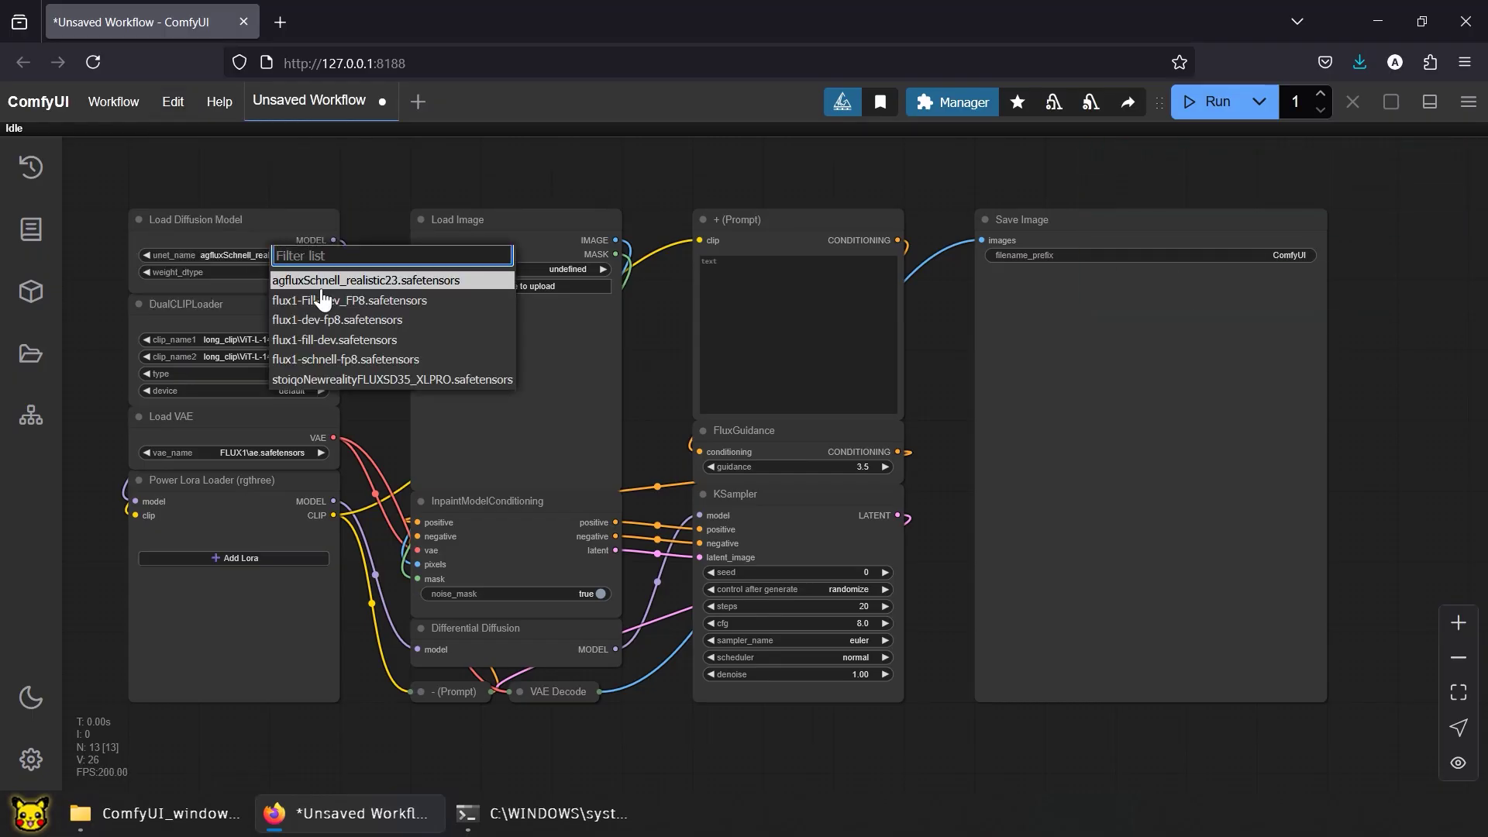
{"action": "left_click", "coordinate": [358, 341]}
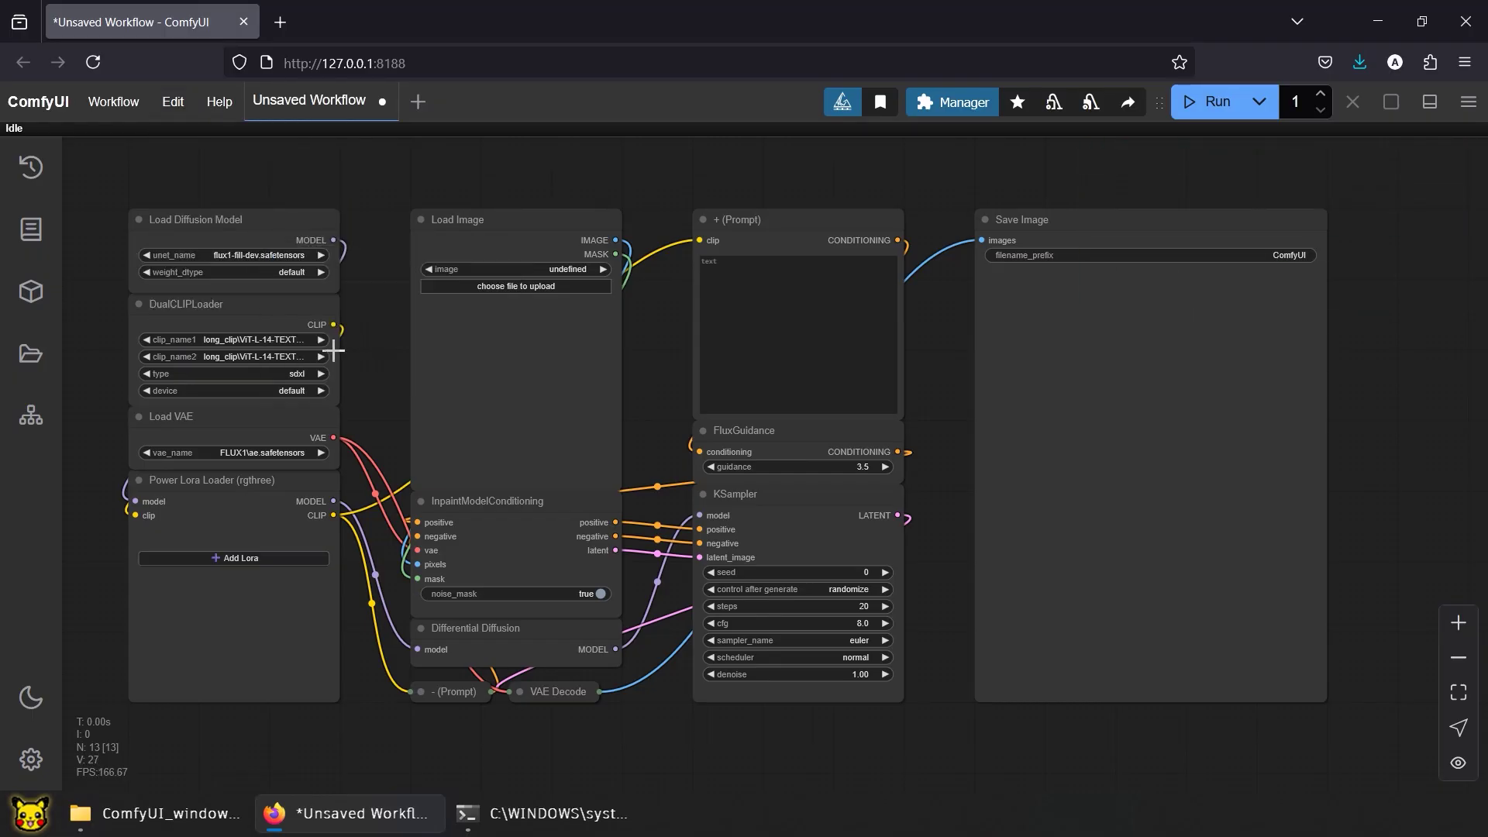
- Set the dual CLIP loader to ViT-L-14 plus t5xxl_fp16 with flux type, keeping the FLUX1\ae.safetensors VAE
{"action": "left_click", "coordinate": [273, 341]}
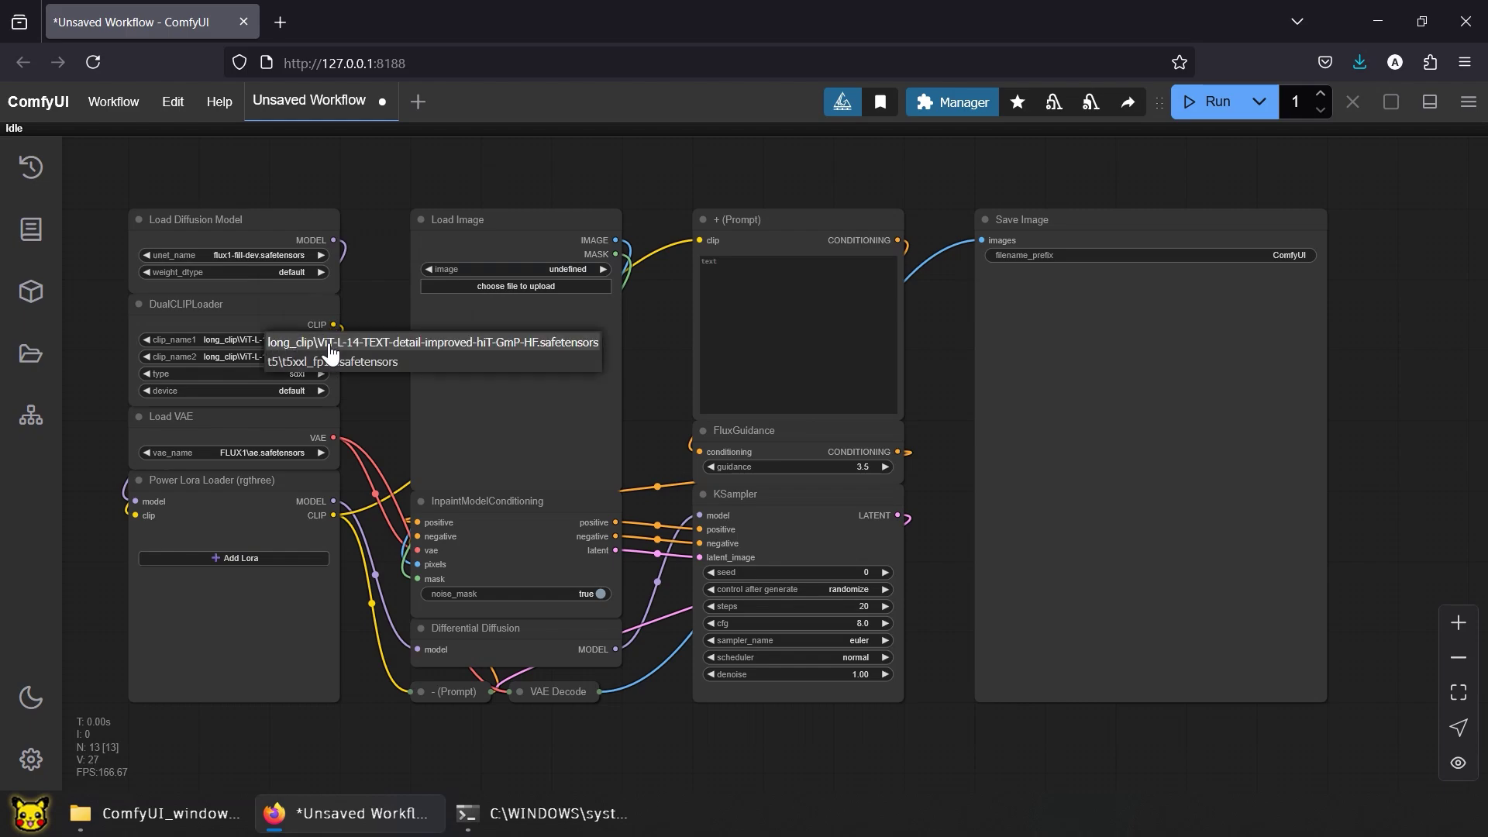
{"action": "left_click", "coordinate": [330, 351]}
{"action": "left_click", "coordinate": [285, 358]}
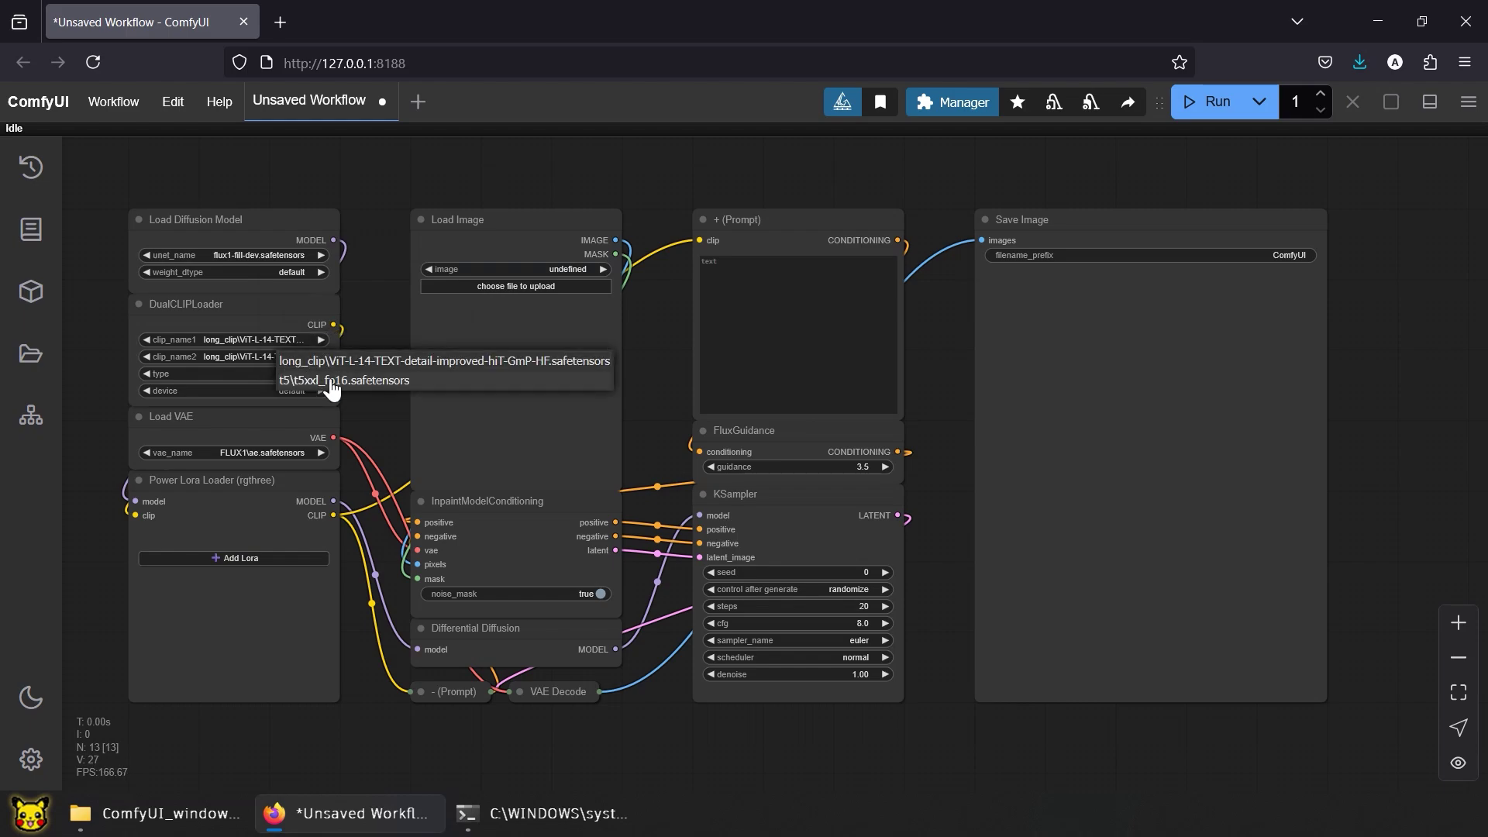
{"action": "left_click", "coordinate": [334, 380]}
{"action": "left_click", "coordinate": [319, 373]}
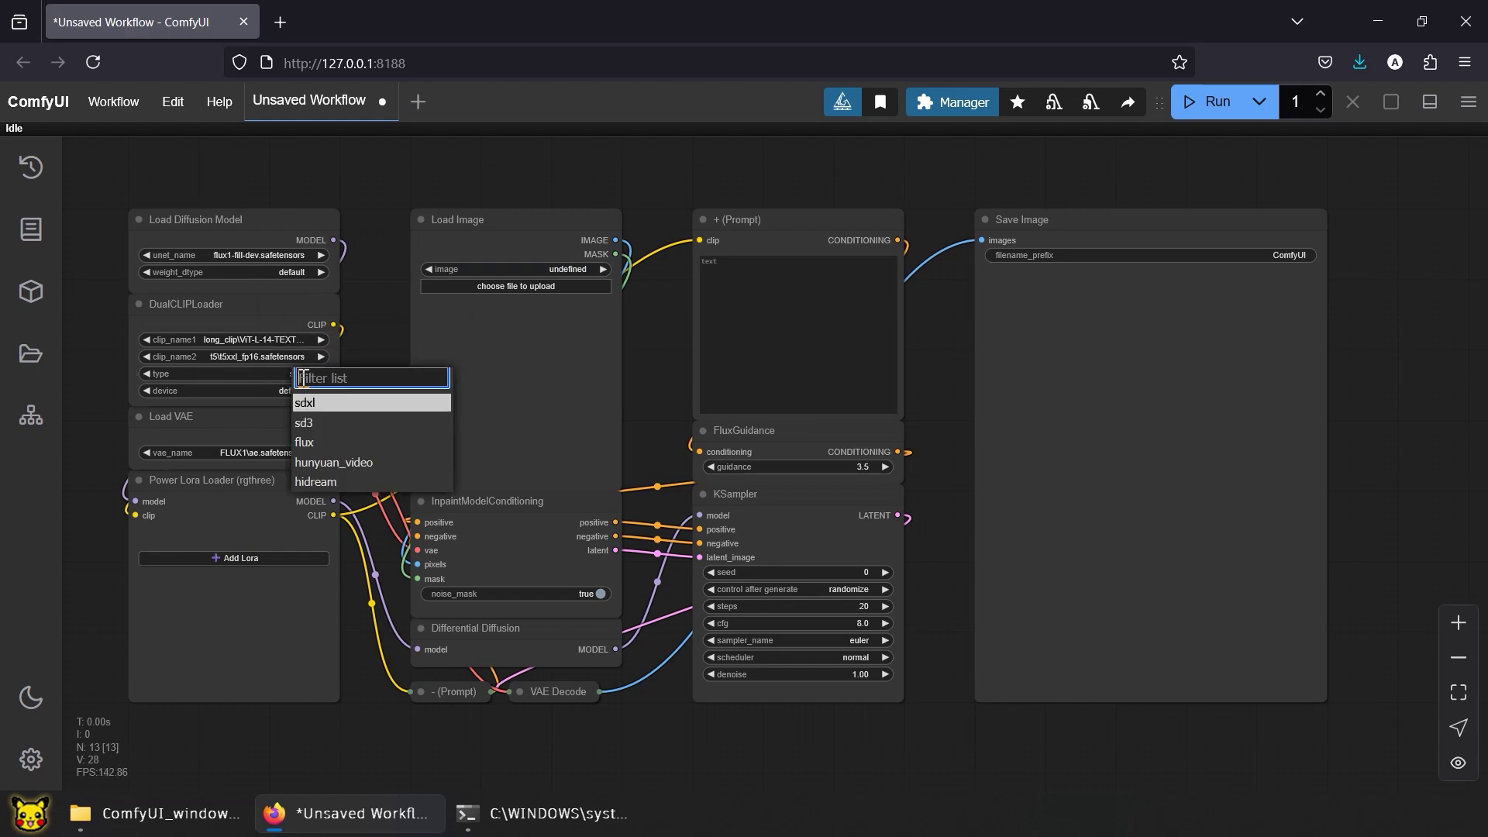
{"action": "left_click", "coordinate": [335, 445]}
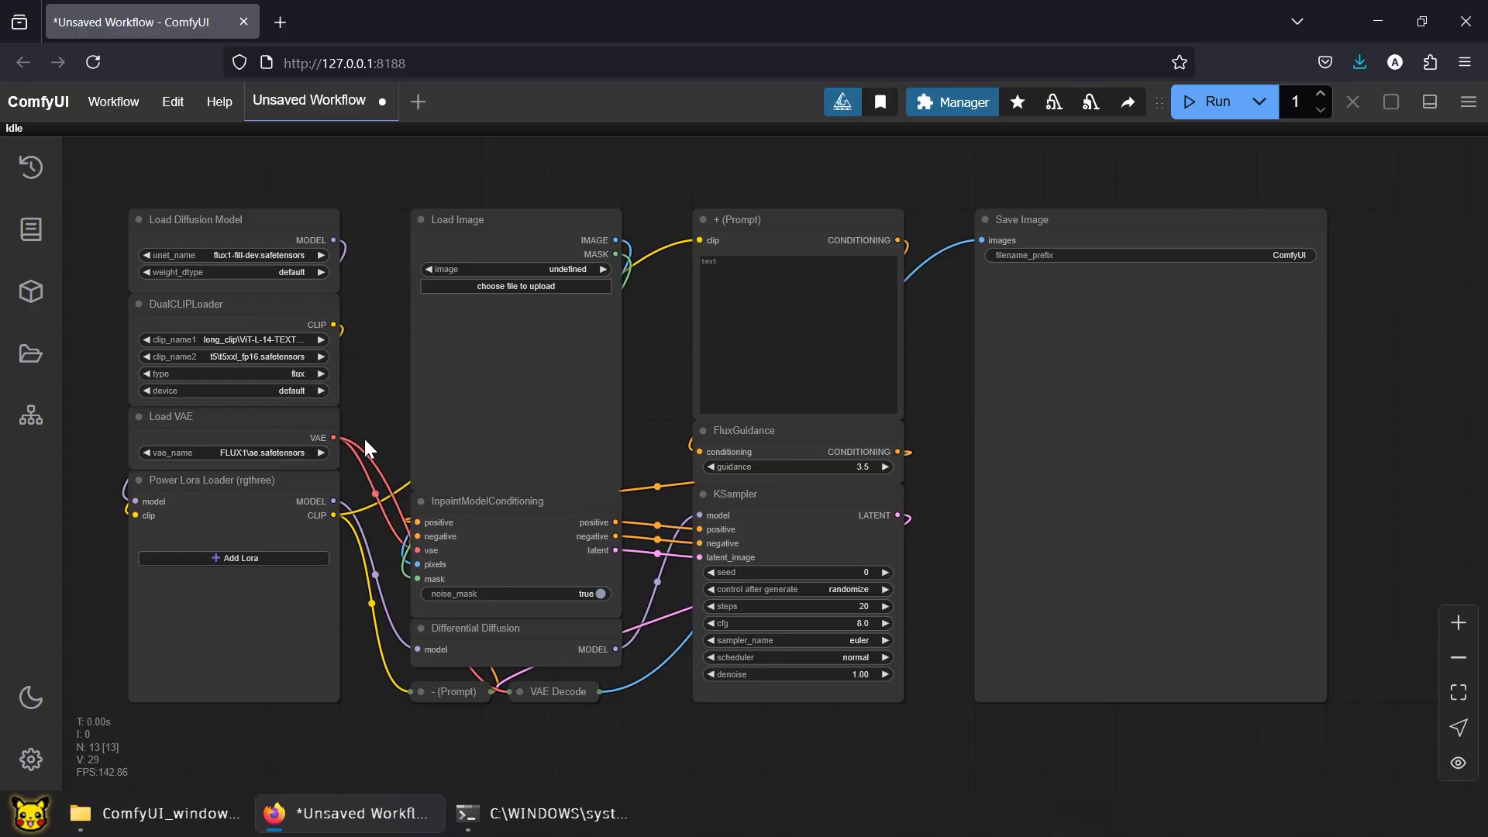
{"action": "left_click", "coordinate": [294, 454]}
{"action": "left_click", "coordinate": [322, 482]}
- Upload the café portrait into the Load Image node
{"action": "left_click_drag", "start_coordinate": [651, 291], "coordinate": [651, 293]}
{"action": "left_click", "coordinate": [559, 291]}
{"action": "double_click", "coordinate": [287, 186]}
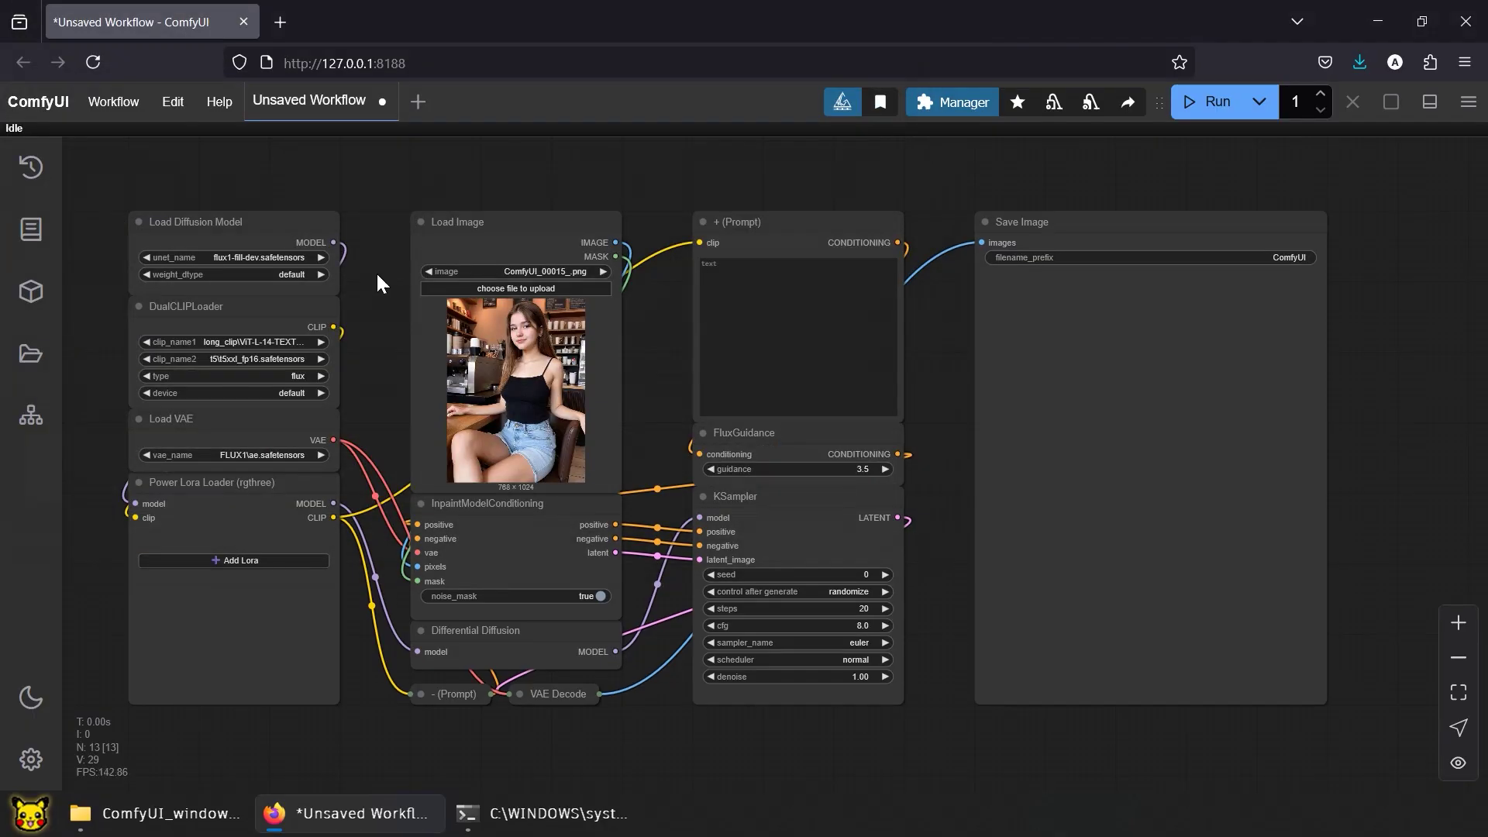
- Open the image in the MaskEditor and paint a mask over her top
{"action": "left_click", "coordinate": [477, 343]}
{"action": "right_click", "coordinate": [488, 346]}
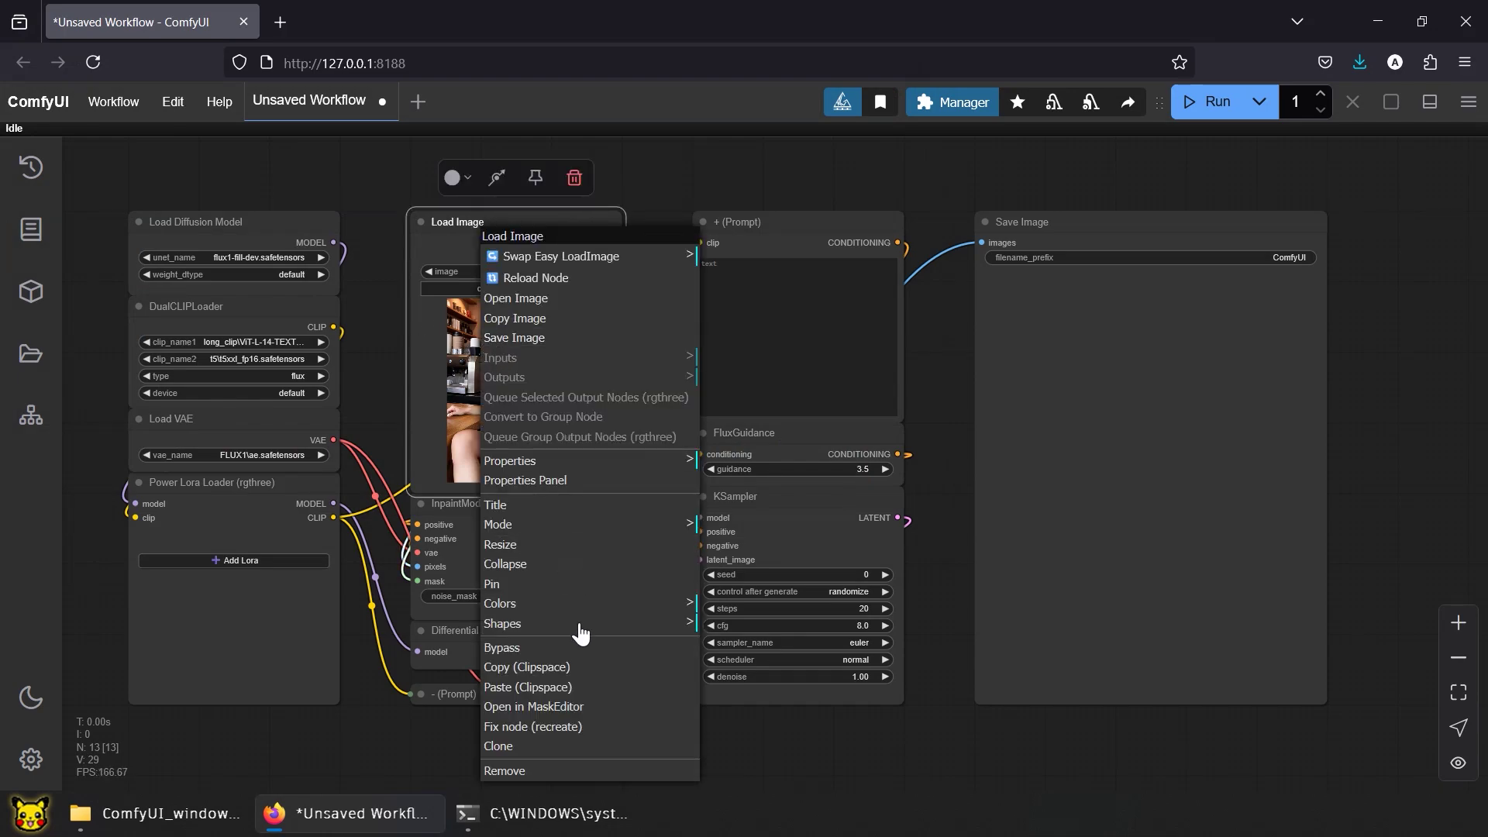
{"action": "left_click", "coordinate": [579, 707]}
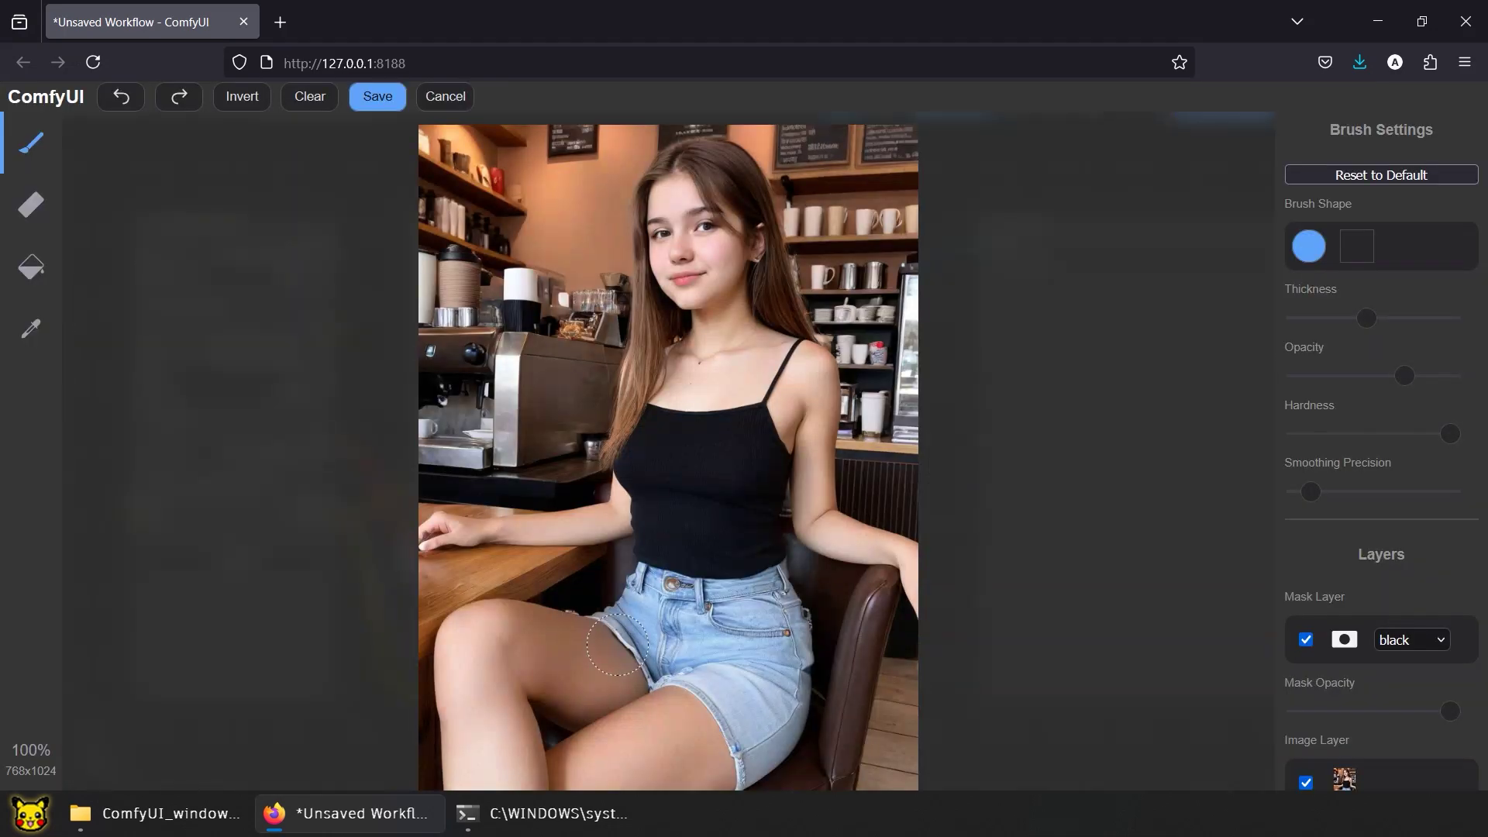
{"action": "left_click", "coordinate": [791, 358]}
{"action": "mouse_move", "coordinate": [790, 358]}
{"action": "left_mouse_down"}
{"action": "mouse_move", "coordinate": [748, 404]}
{"action": "mouse_move", "coordinate": [790, 347]}
{"action": "mouse_move", "coordinate": [758, 446]}
{"action": "mouse_move", "coordinate": [766, 476]}
{"action": "mouse_move", "coordinate": [761, 437]}
{"action": "mouse_move", "coordinate": [780, 456]}
{"action": "mouse_move", "coordinate": [778, 418]}
{"action": "mouse_move", "coordinate": [760, 548]}
{"action": "mouse_move", "coordinate": [655, 548]}
{"action": "mouse_move", "coordinate": [630, 450]}
{"action": "mouse_move", "coordinate": [646, 400]}
{"action": "mouse_move", "coordinate": [745, 413]}
{"action": "mouse_move", "coordinate": [654, 409]}
{"action": "mouse_move", "coordinate": [677, 502]}
{"action": "mouse_move", "coordinate": [694, 521]}
{"action": "mouse_move", "coordinate": [733, 463]}
{"action": "mouse_move", "coordinate": [729, 510]}
{"action": "mouse_move", "coordinate": [708, 440]}
{"action": "mouse_move", "coordinate": [725, 434]}
{"action": "mouse_move", "coordinate": [678, 417]}
{"action": "mouse_move", "coordinate": [735, 415]}
{"action": "mouse_move", "coordinate": [674, 401]}
{"action": "left_mouse_up"}
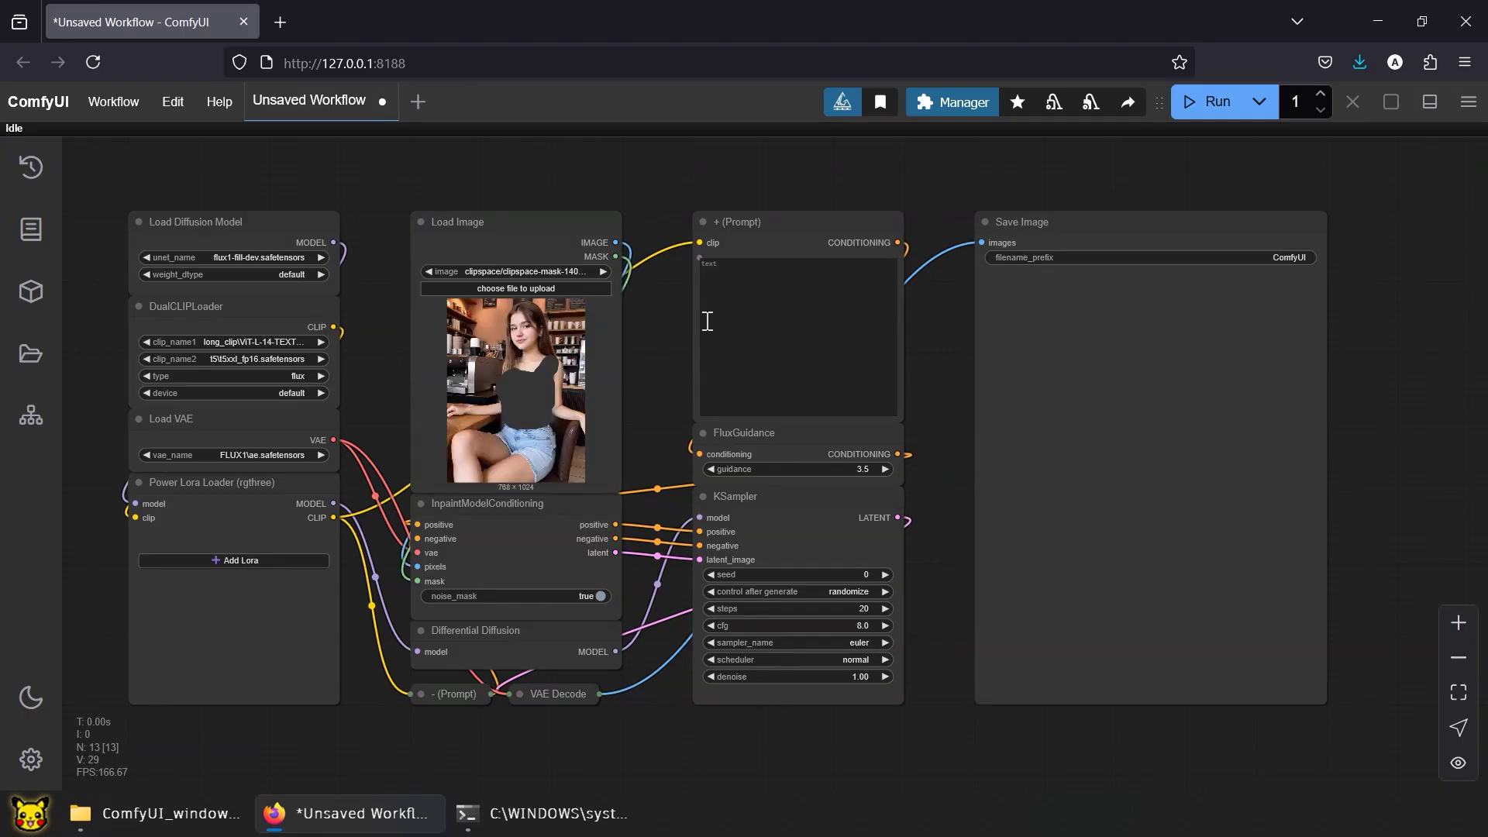
- Enter the positive prompt 'A young woman sitting in a coffee shop. wearing yellow bikini.'
{"action": "left_click", "coordinate": [730, 297]}
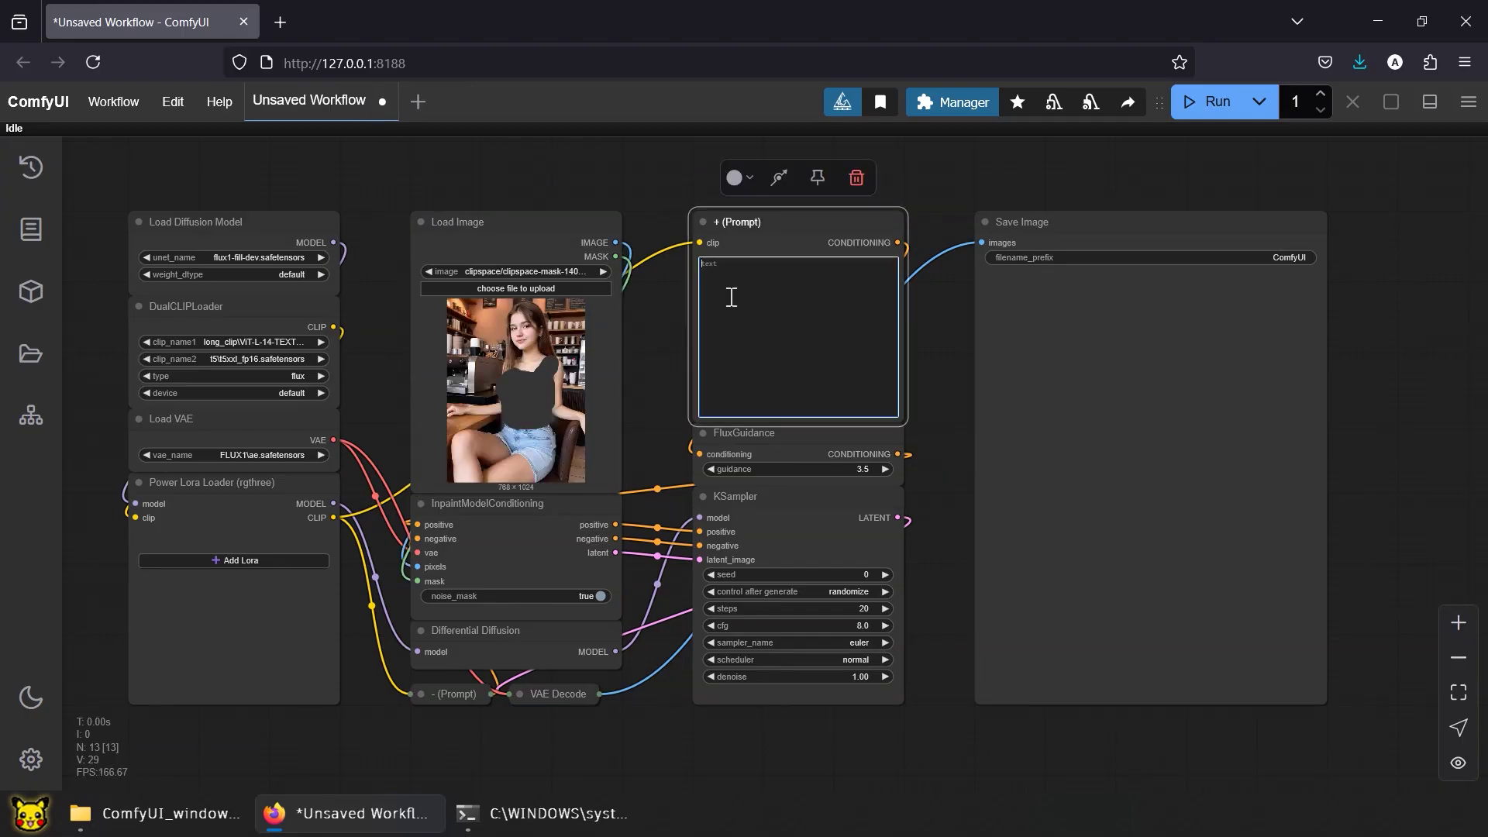
{"action": "type", "text": "A young woman sitting in a cof"}
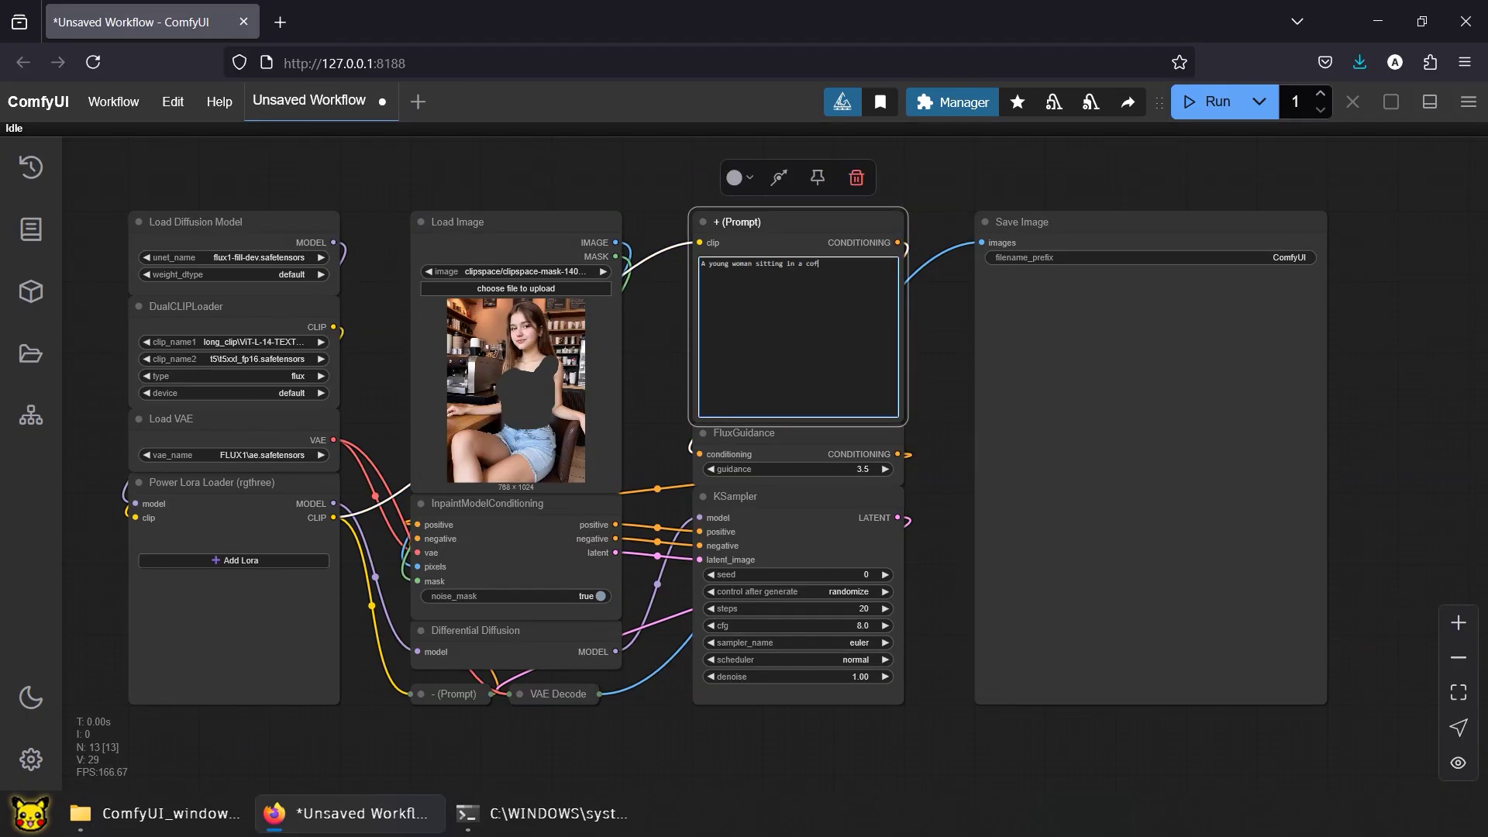
{"action": "type", "text": "fee shop. wearing yellow bikini."}
{"action": "key", "text": "ctrl+a"}
{"action": "left_click", "coordinate": [800, 284]}
{"action": "left_click", "coordinate": [653, 413]}
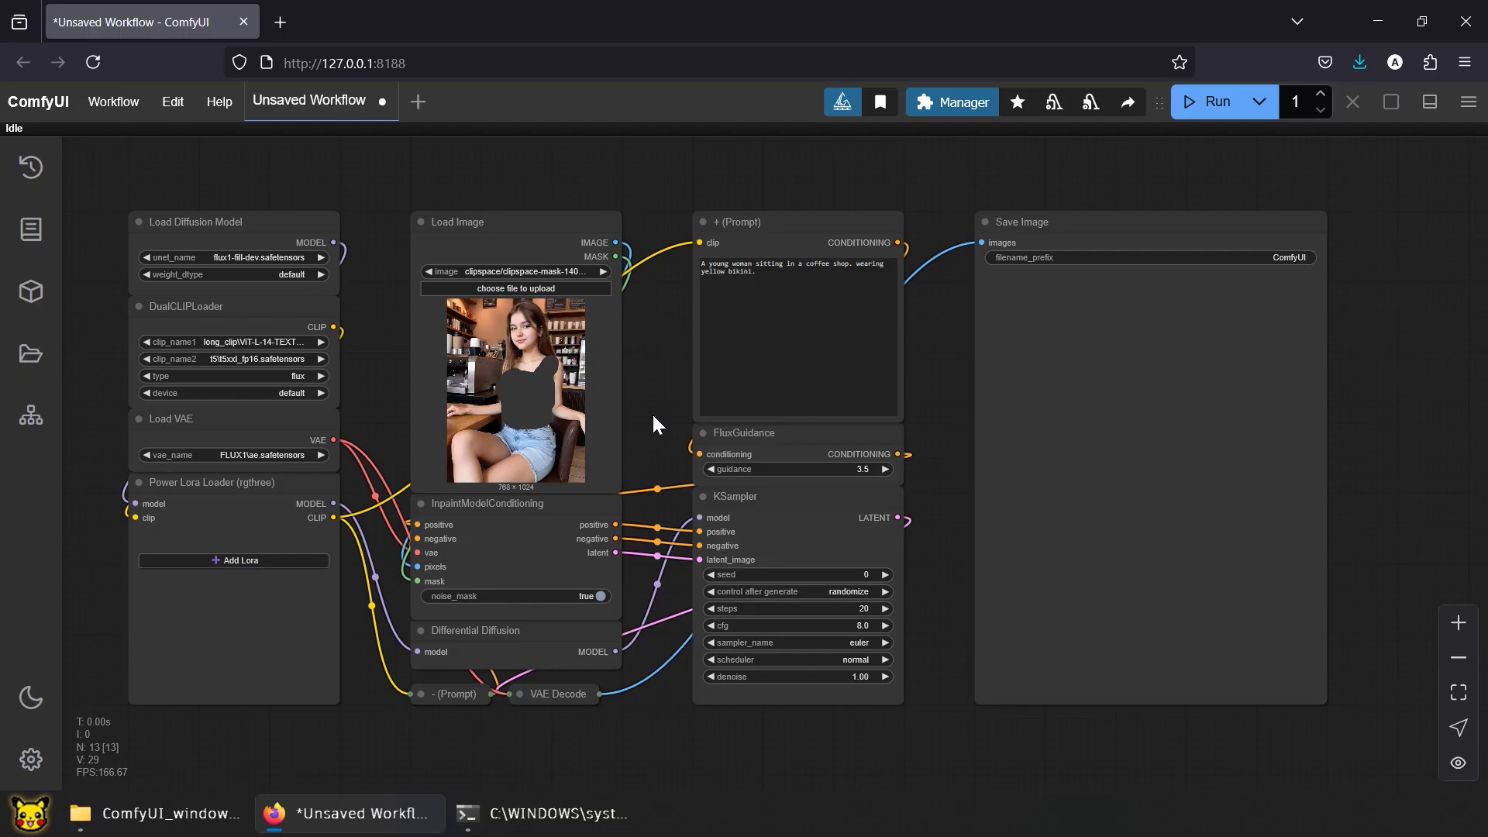
- Set Flux guidance to 30, seed control to increment, keep 20 steps, and cfg to 1
{"action": "left_click", "coordinate": [866, 470]}
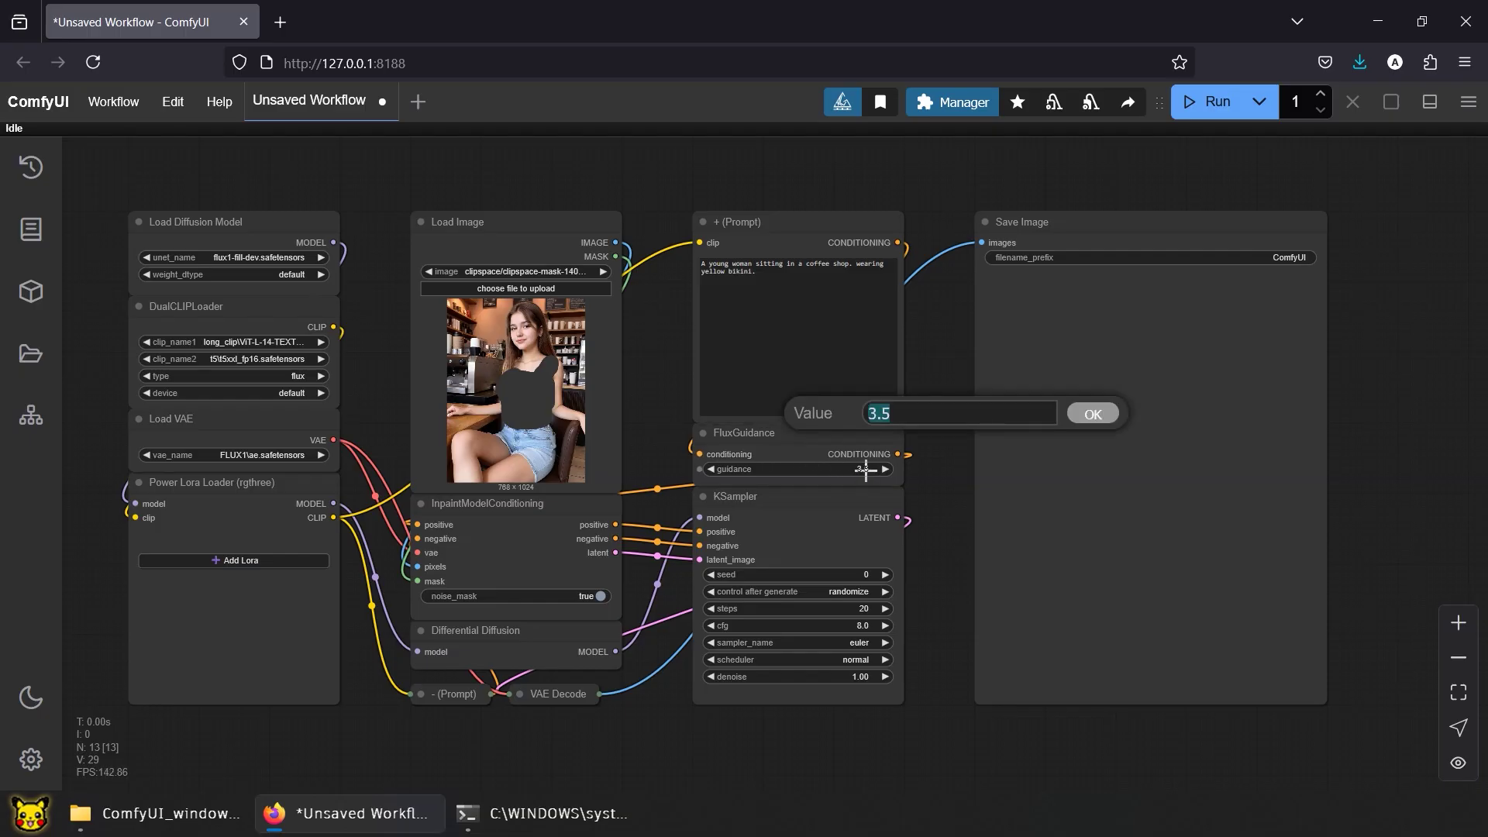
{"action": "type", "text": "30"}
{"action": "key", "text": "Return"}
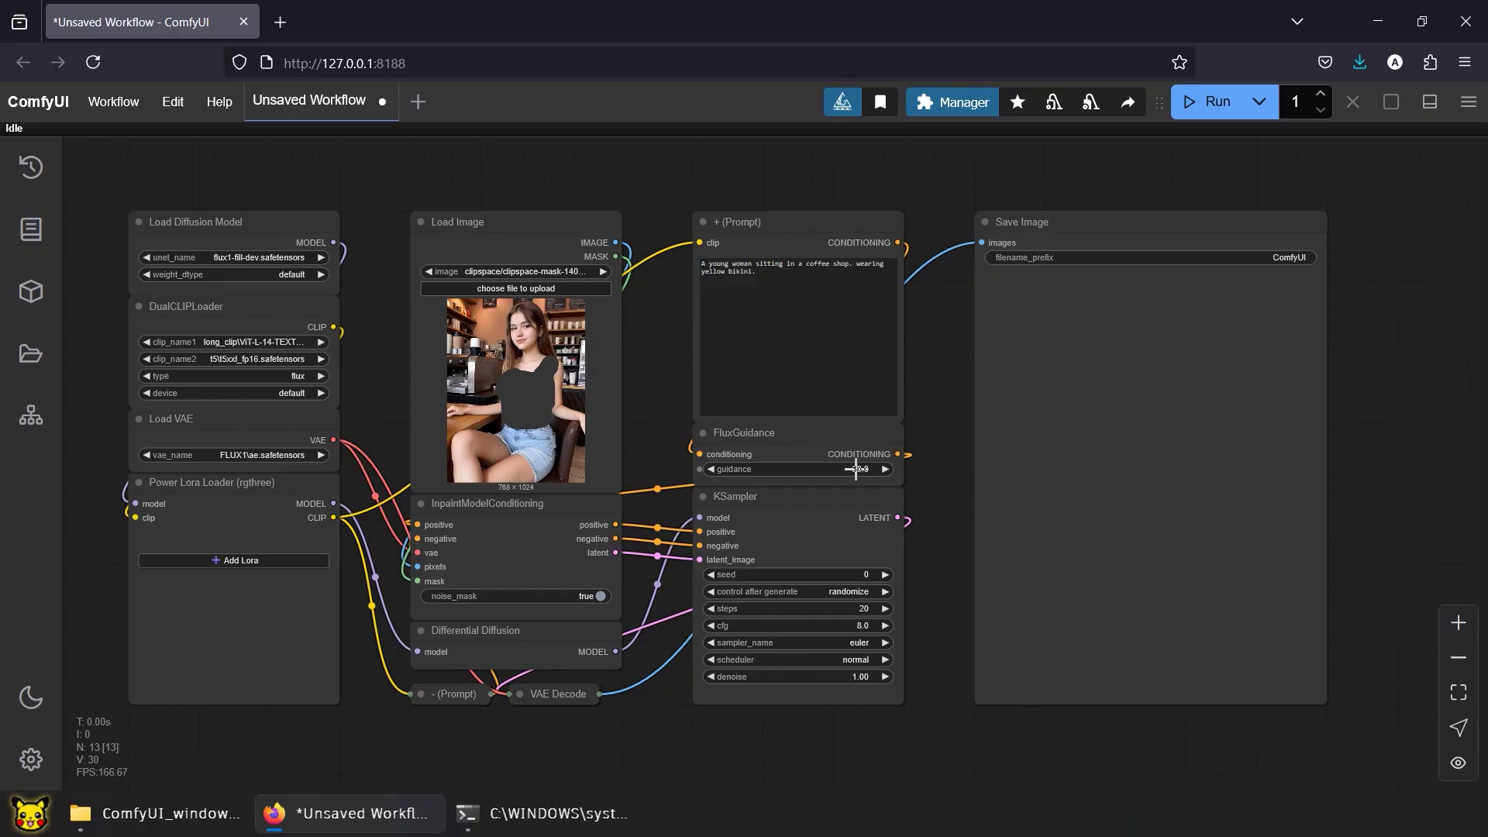
{"action": "left_click", "coordinate": [858, 591]}
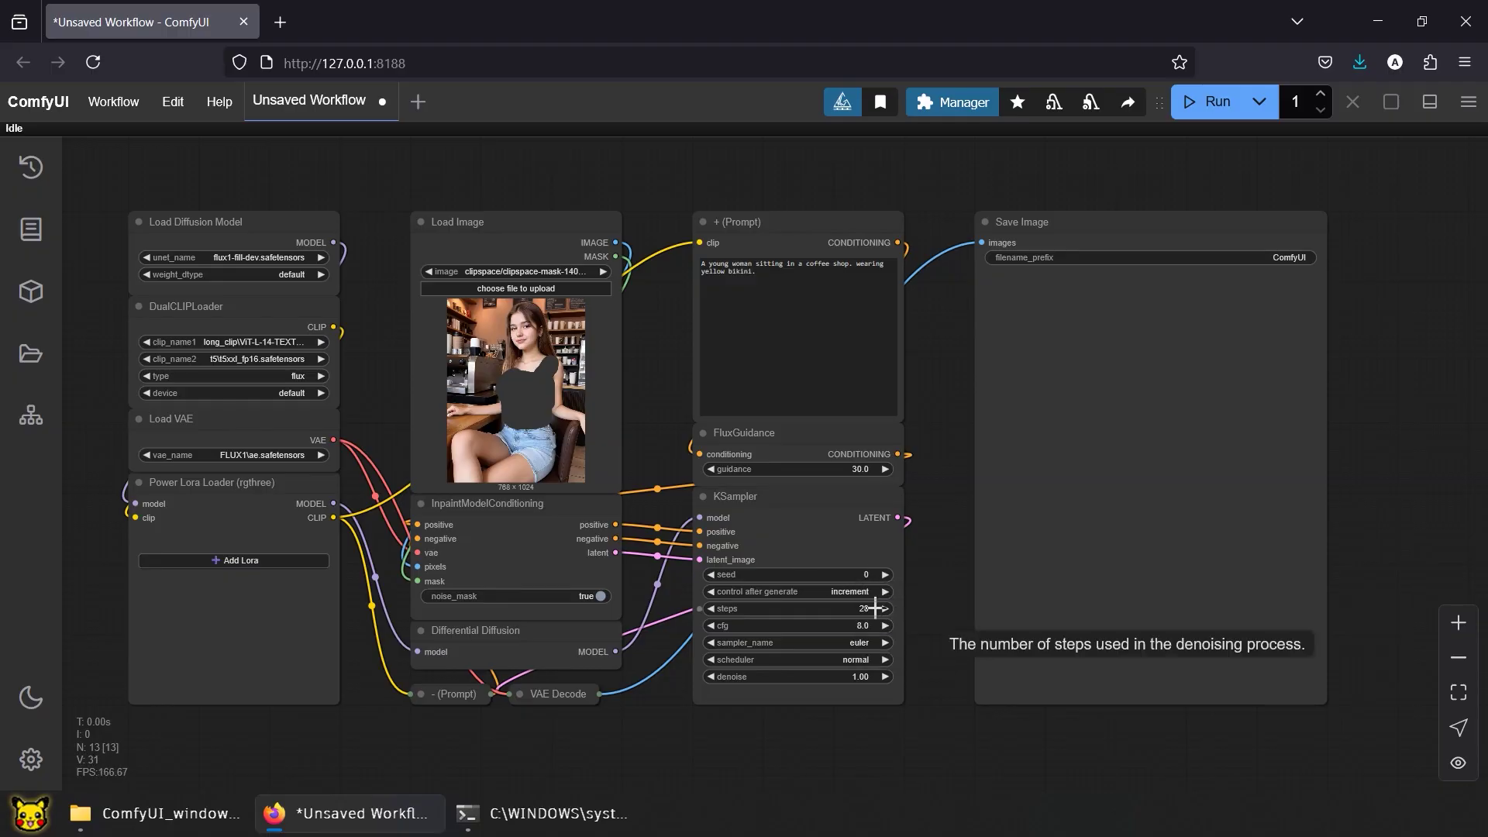
{"action": "left_click", "coordinate": [875, 608]}
{"action": "key", "text": "Return"}
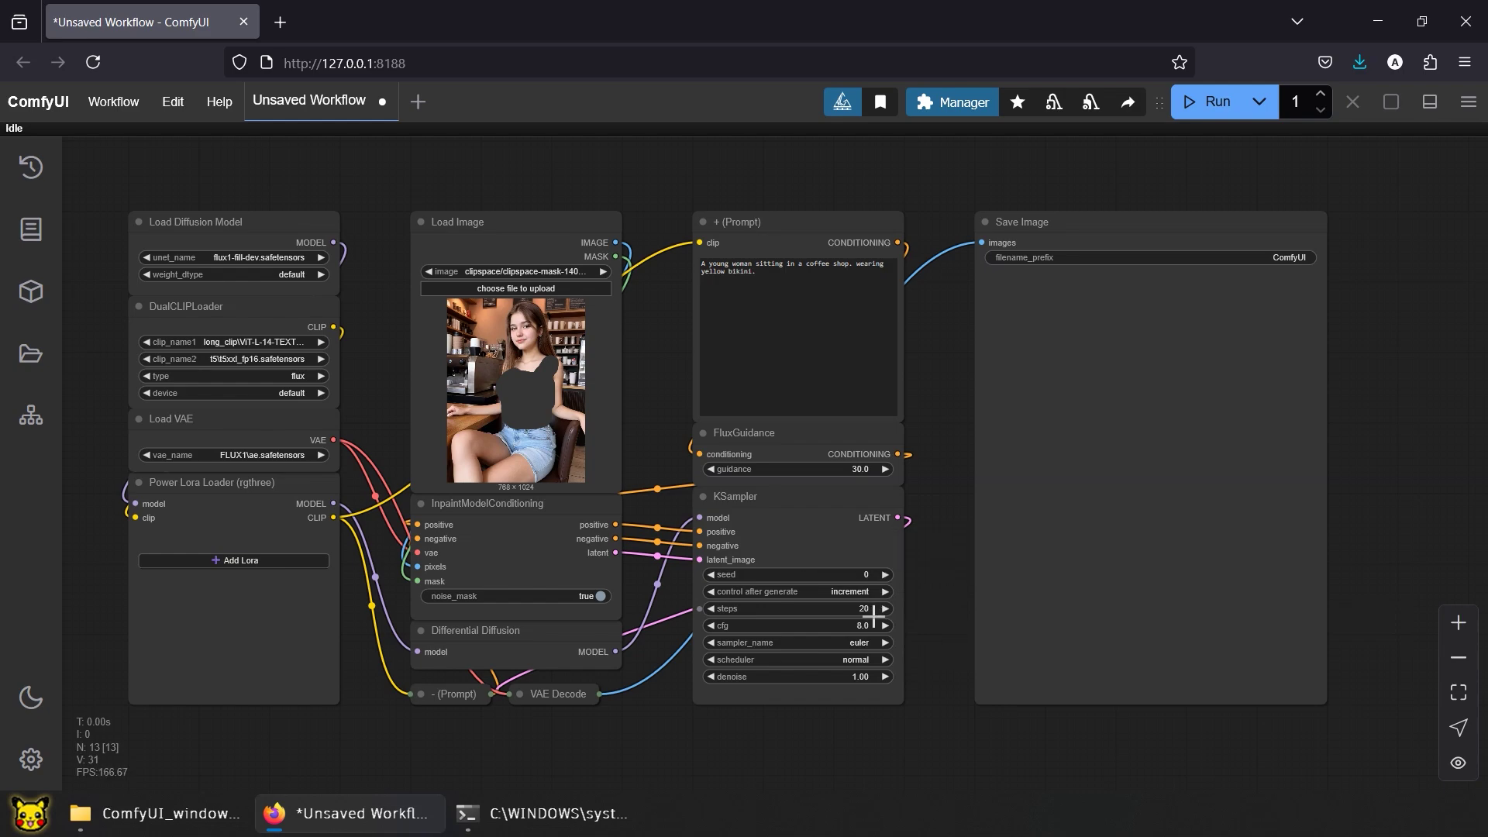
{"action": "left_click", "coordinate": [871, 626]}
{"action": "type", "text": "1"}
{"action": "key", "text": "Return"}
- Run the workflow with the full Fill model and check its execution time in the console
{"action": "left_click", "coordinate": [1198, 111]}
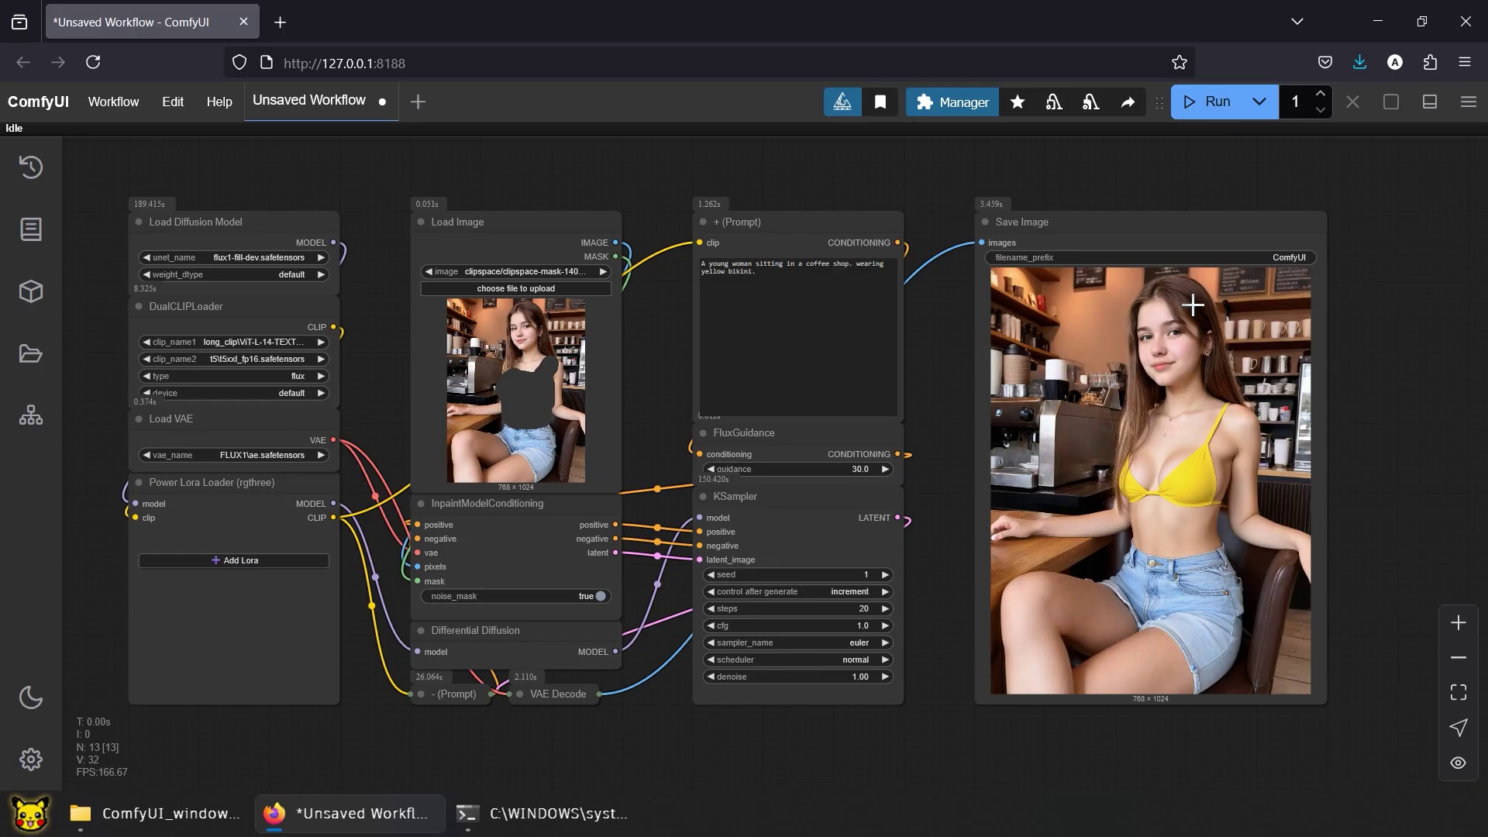
{"action": "left_click", "coordinate": [542, 813]}
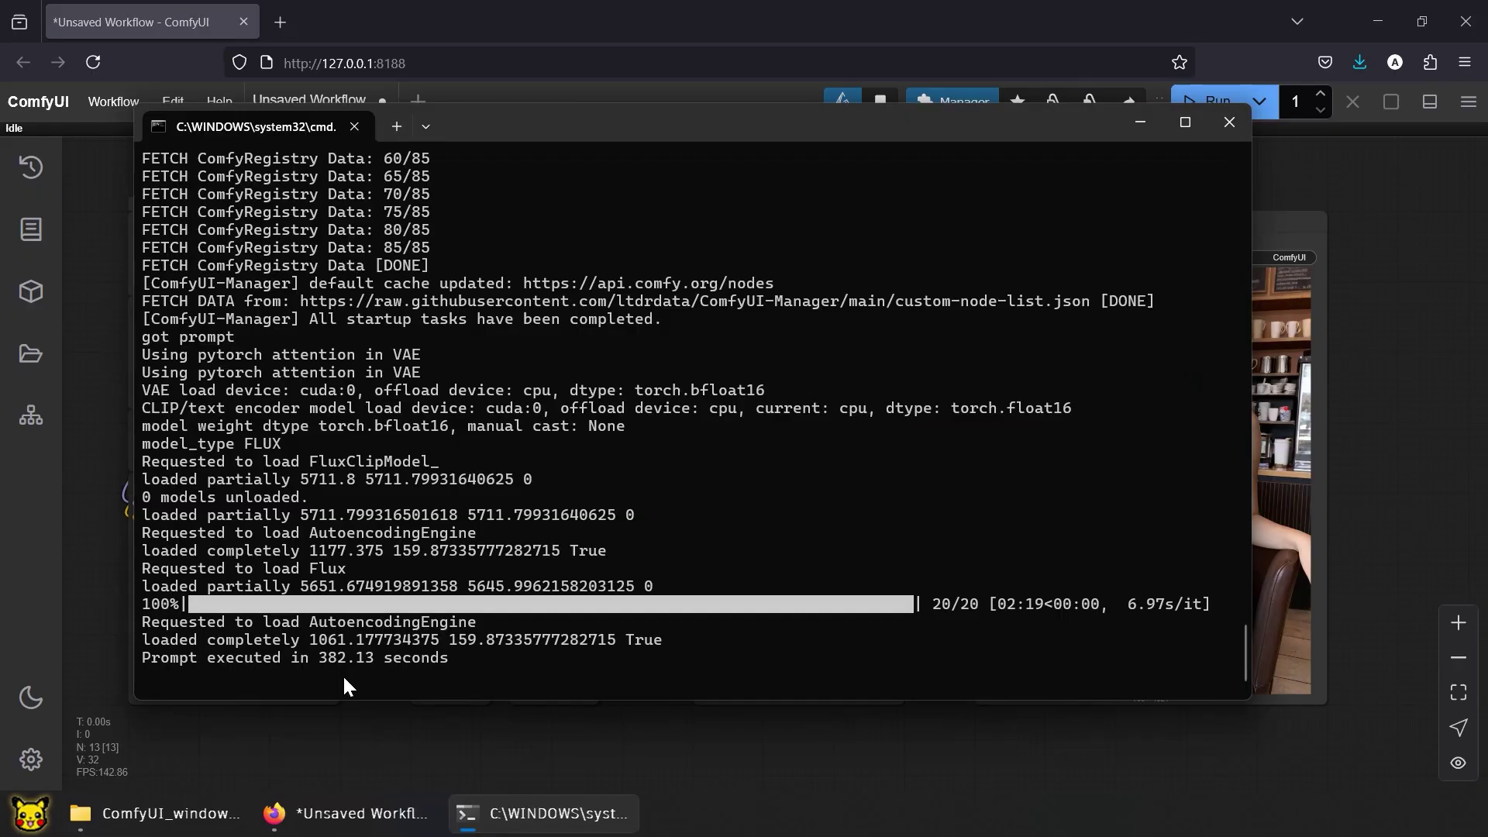
- Queue a batch of four generations and review their run times in the console
{"action": "left_click", "coordinate": [348, 813]}
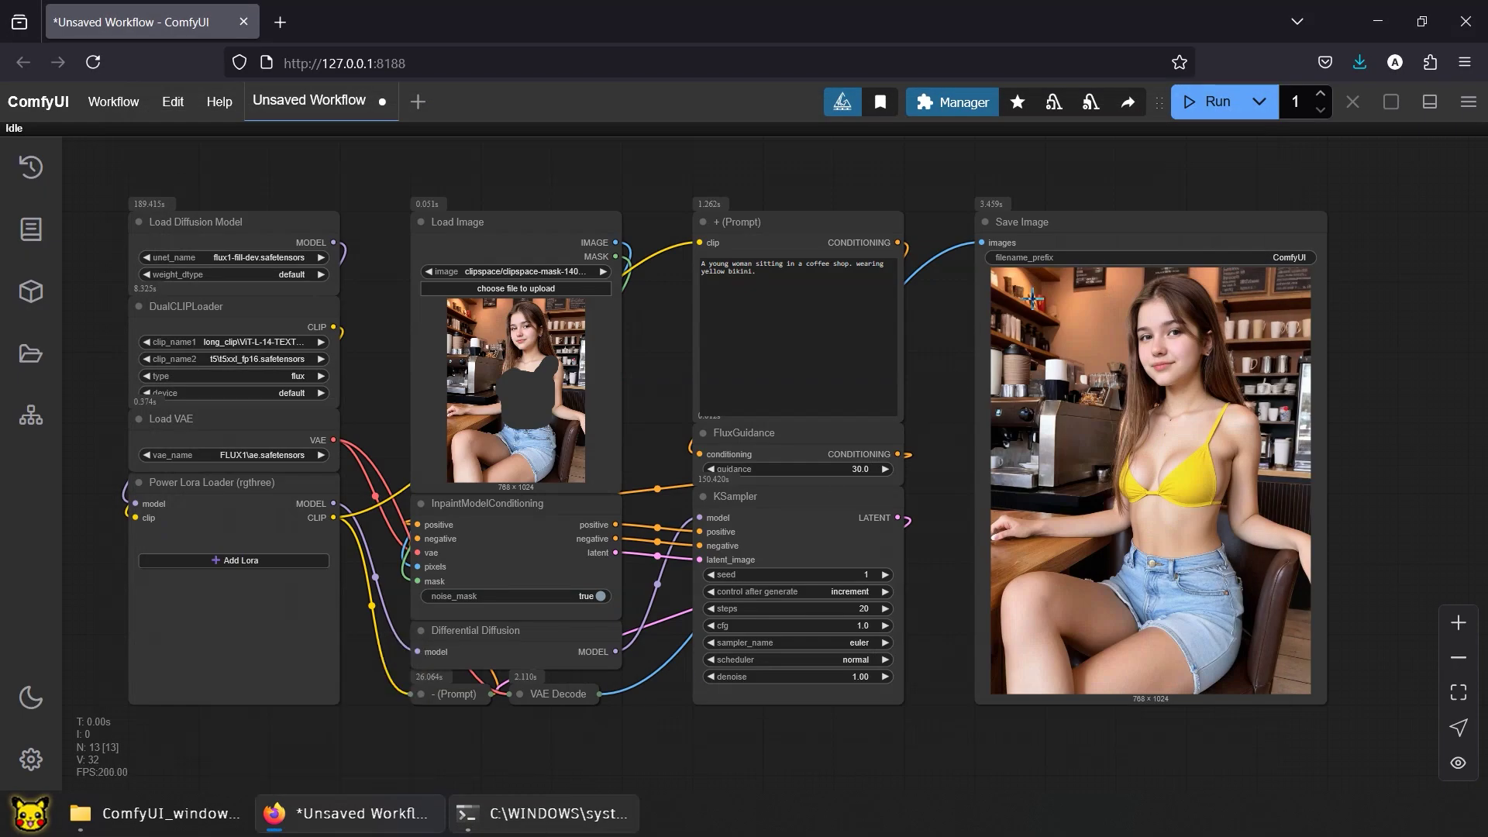
{"action": "left_click", "coordinate": [1321, 94]}
{"action": "left_click", "coordinate": [1321, 95]}
{"action": "left_click", "coordinate": [1321, 95]}
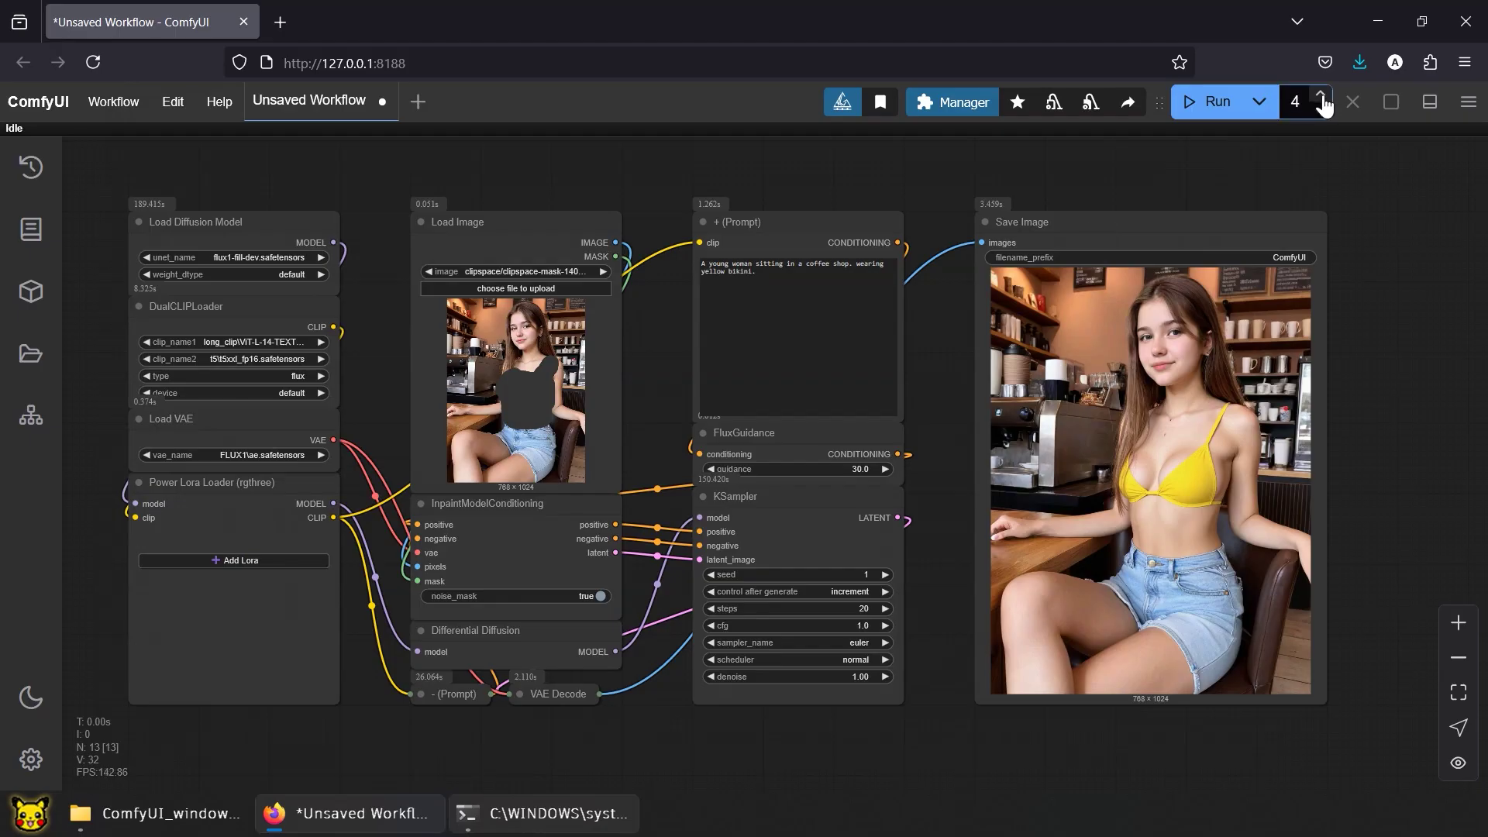
{"action": "left_click", "coordinate": [1193, 102]}
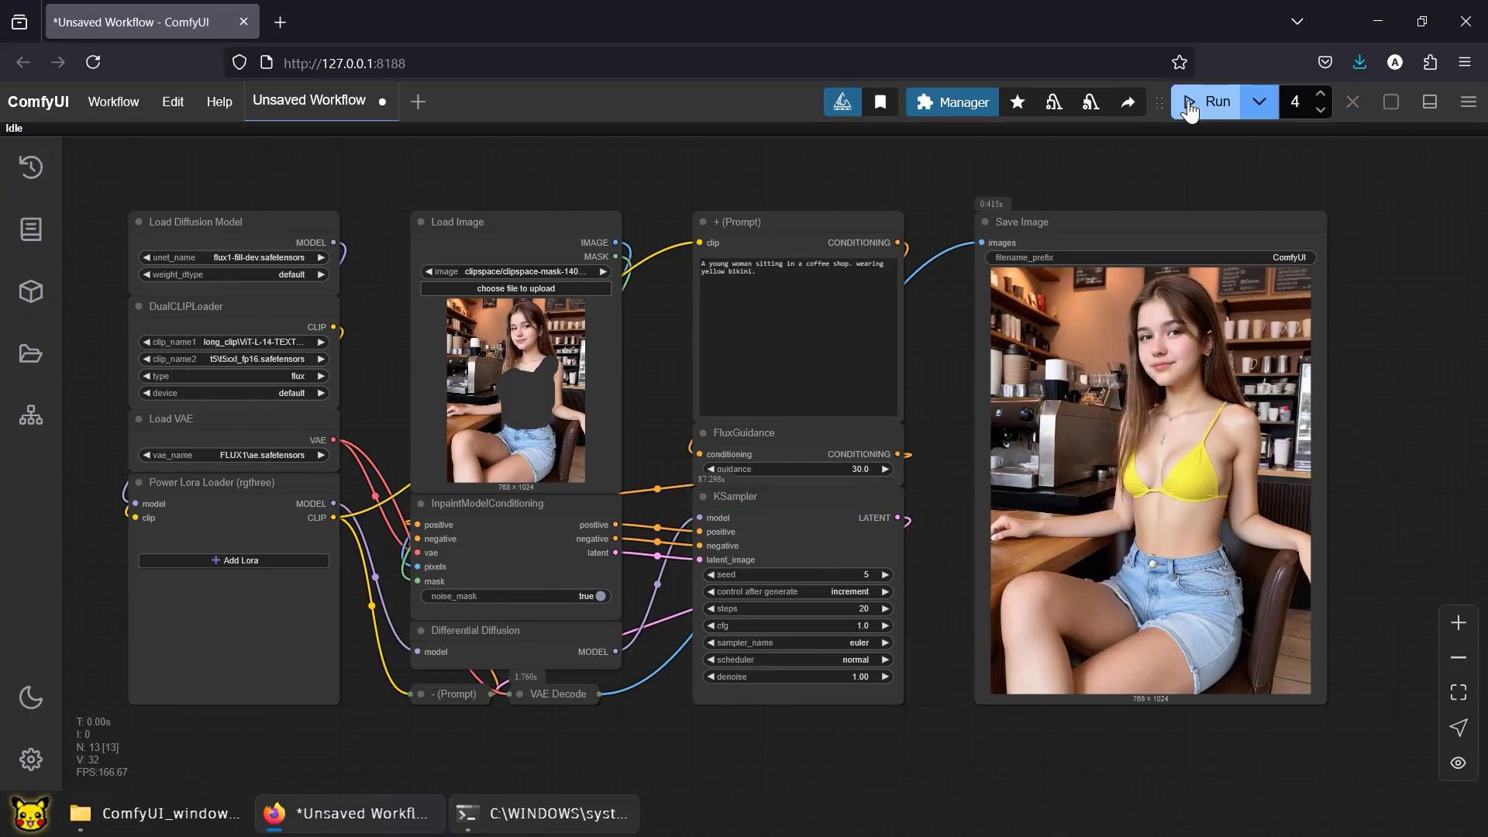
{"action": "left_click", "coordinate": [558, 814]}
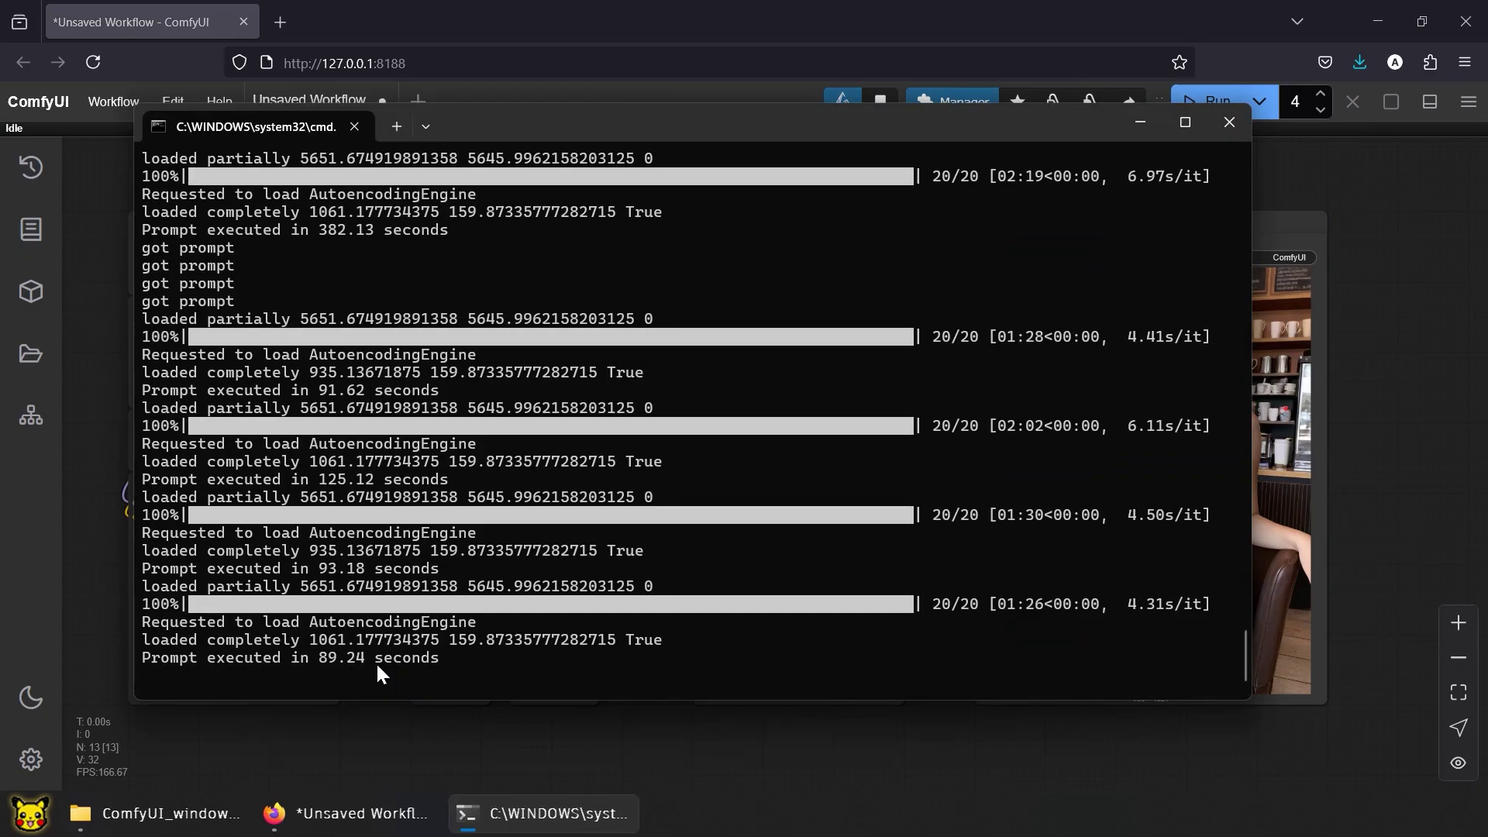
- Switch the diffusion model to flux1-Fill-Dev_FP8.safetensors
{"action": "left_click", "coordinate": [442, 738]}
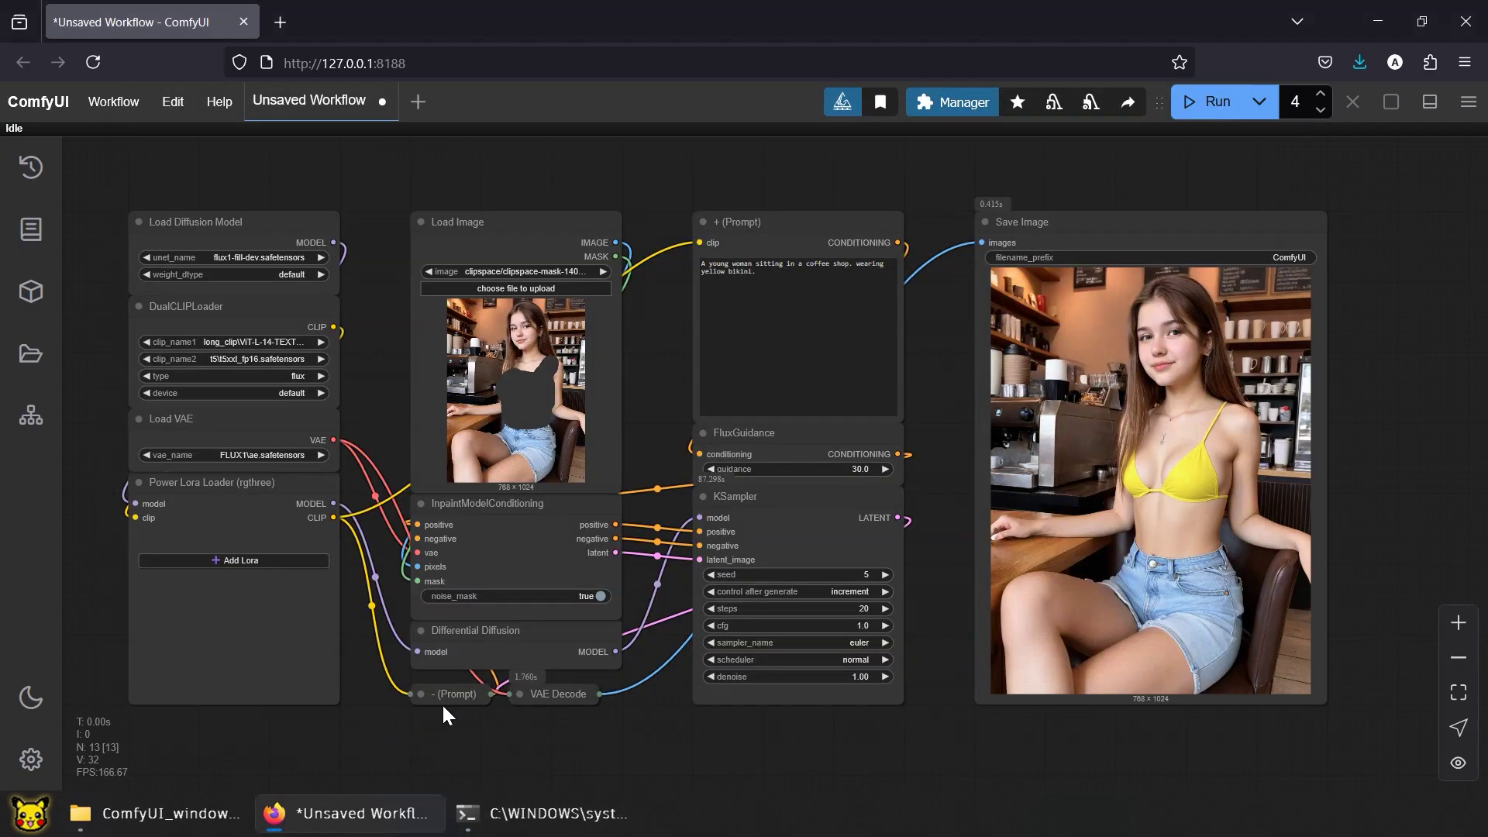
{"action": "left_click", "coordinate": [286, 257]}
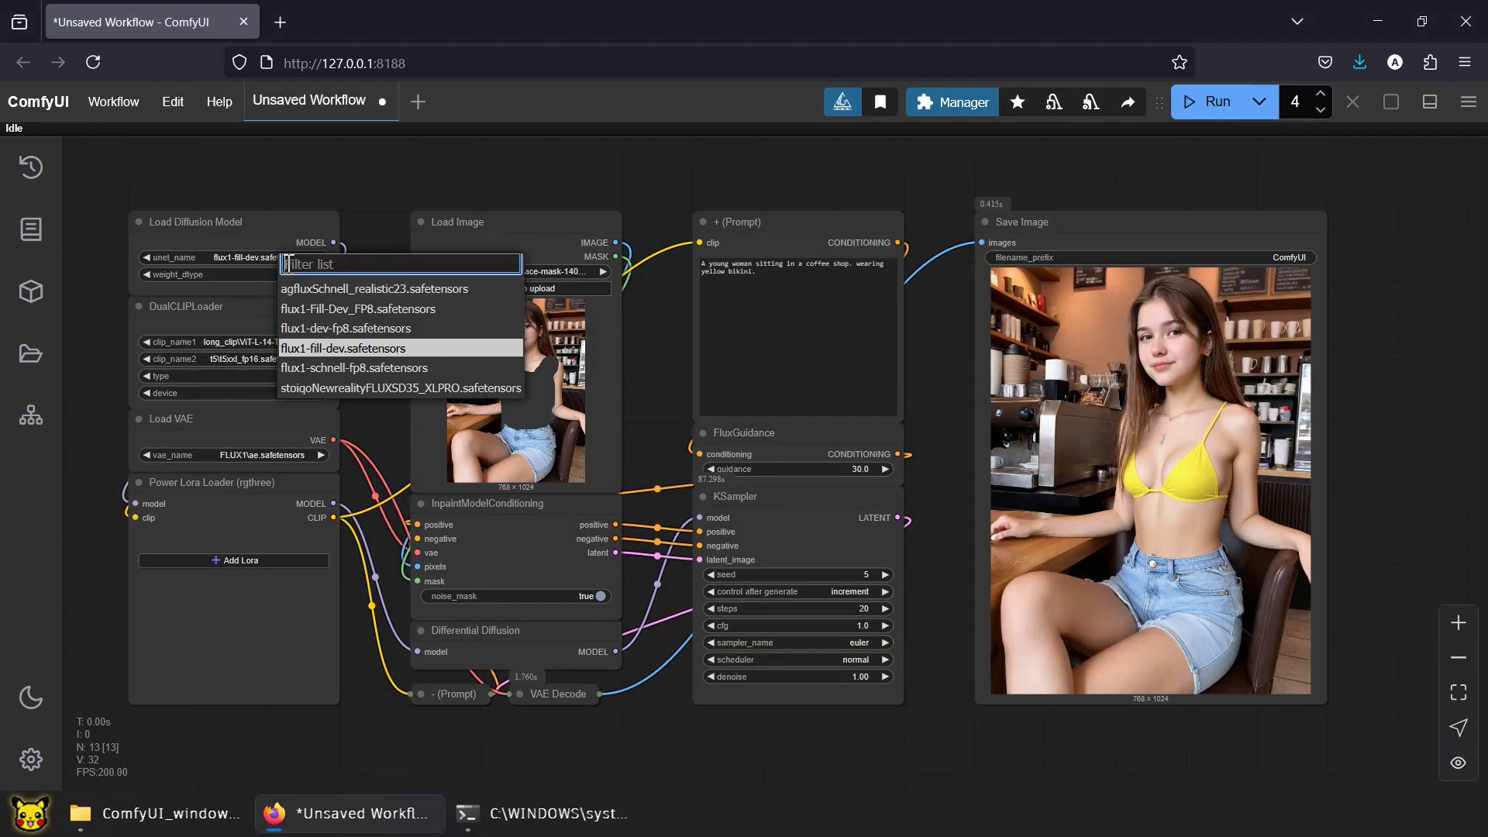
{"action": "left_click", "coordinate": [369, 310]}
- Set batch count 1 and seed 1, run once, and check the console time
{"action": "double_click", "coordinate": [1318, 113]}
{"action": "left_click", "coordinate": [863, 575]}
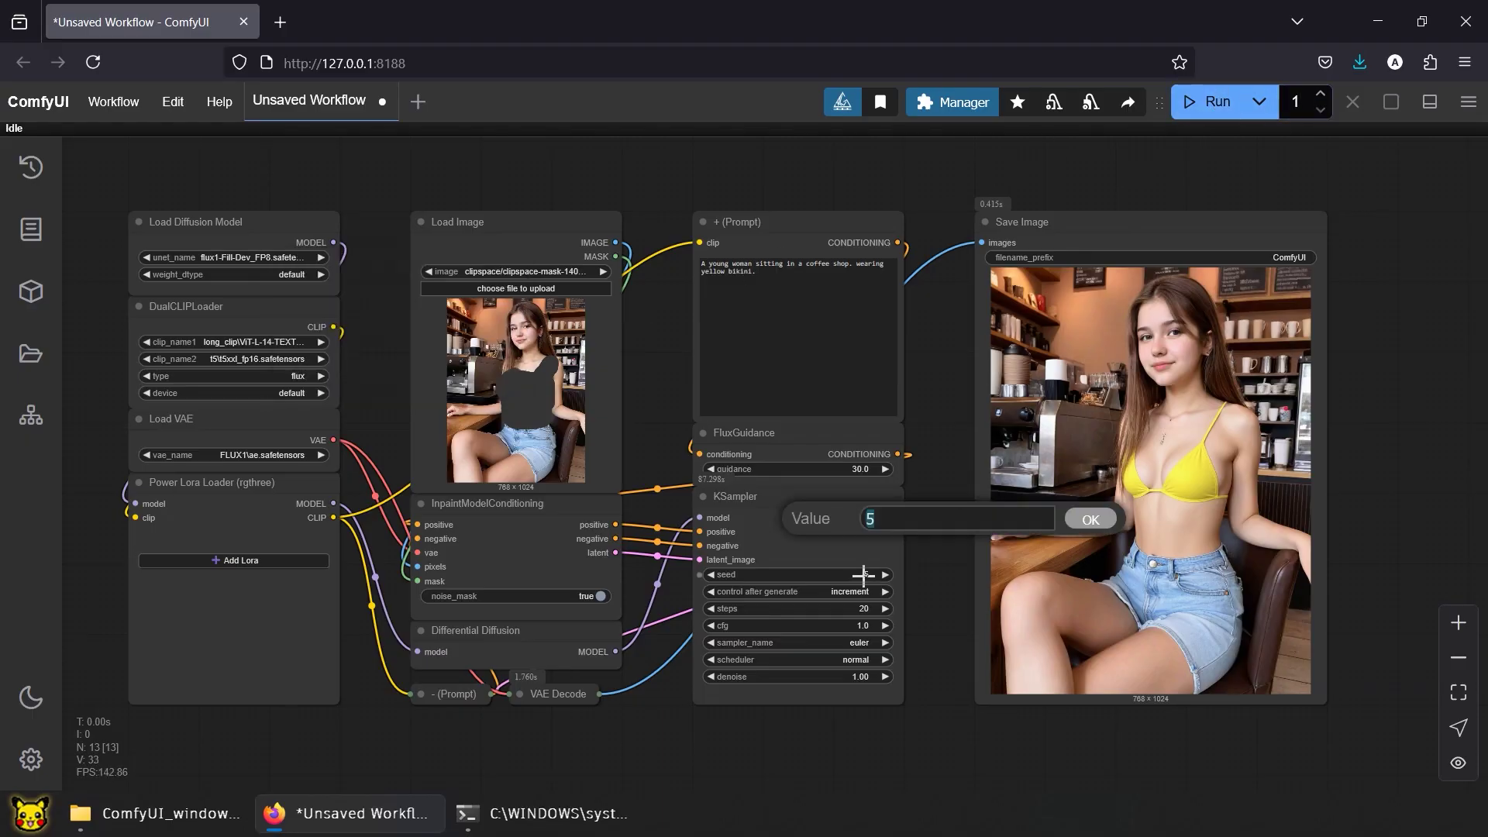
{"action": "type", "text": "1"}
{"action": "key", "text": "Return"}
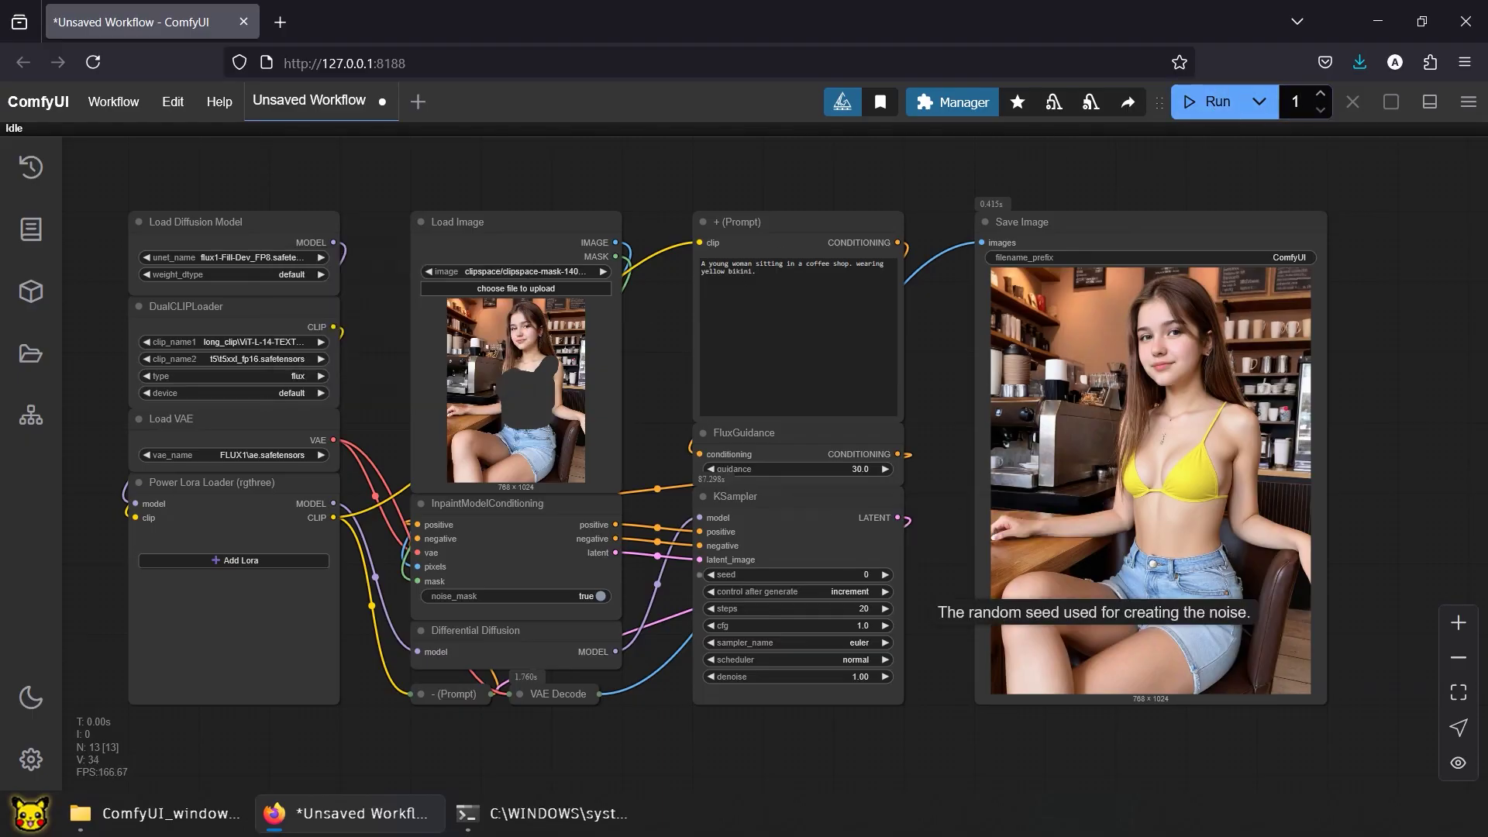
{"action": "left_click", "coordinate": [1196, 109]}
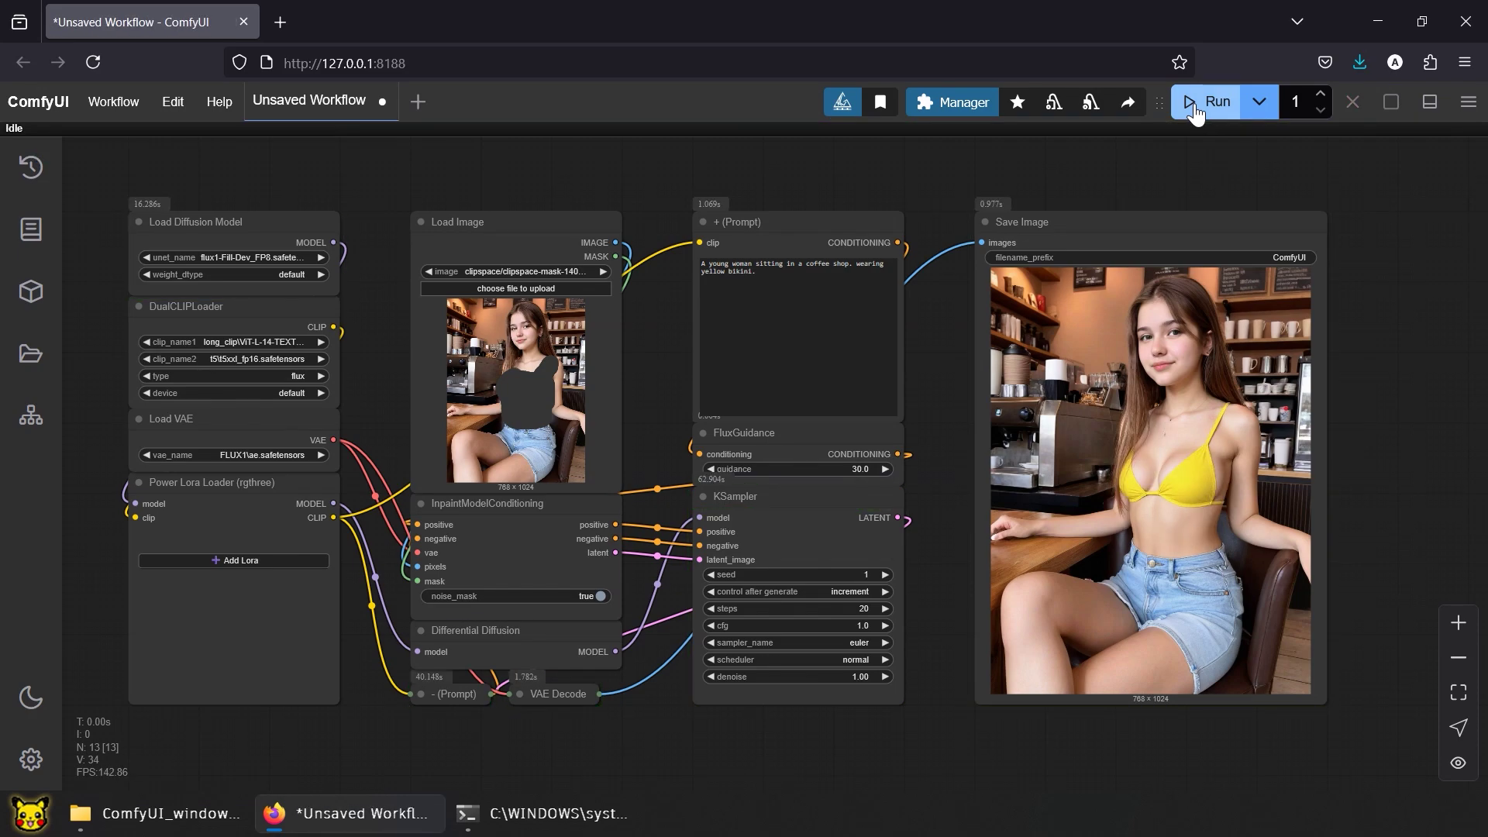
{"action": "left_click", "coordinate": [542, 813]}
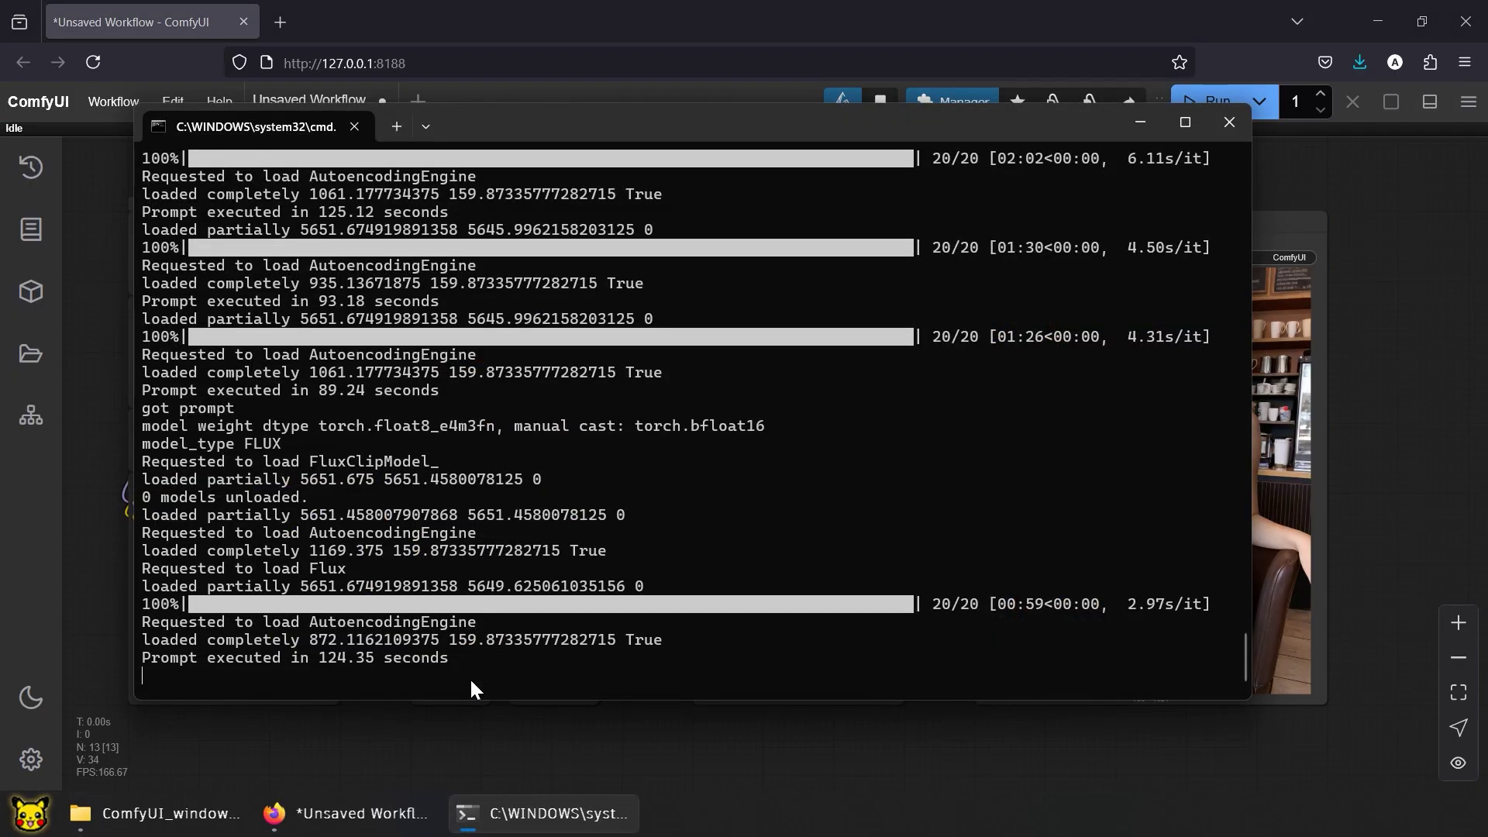
- Run four FP8 generations, review the roughly 60-second timings, then fit the graph in view
{"action": "left_click", "coordinate": [542, 812]}
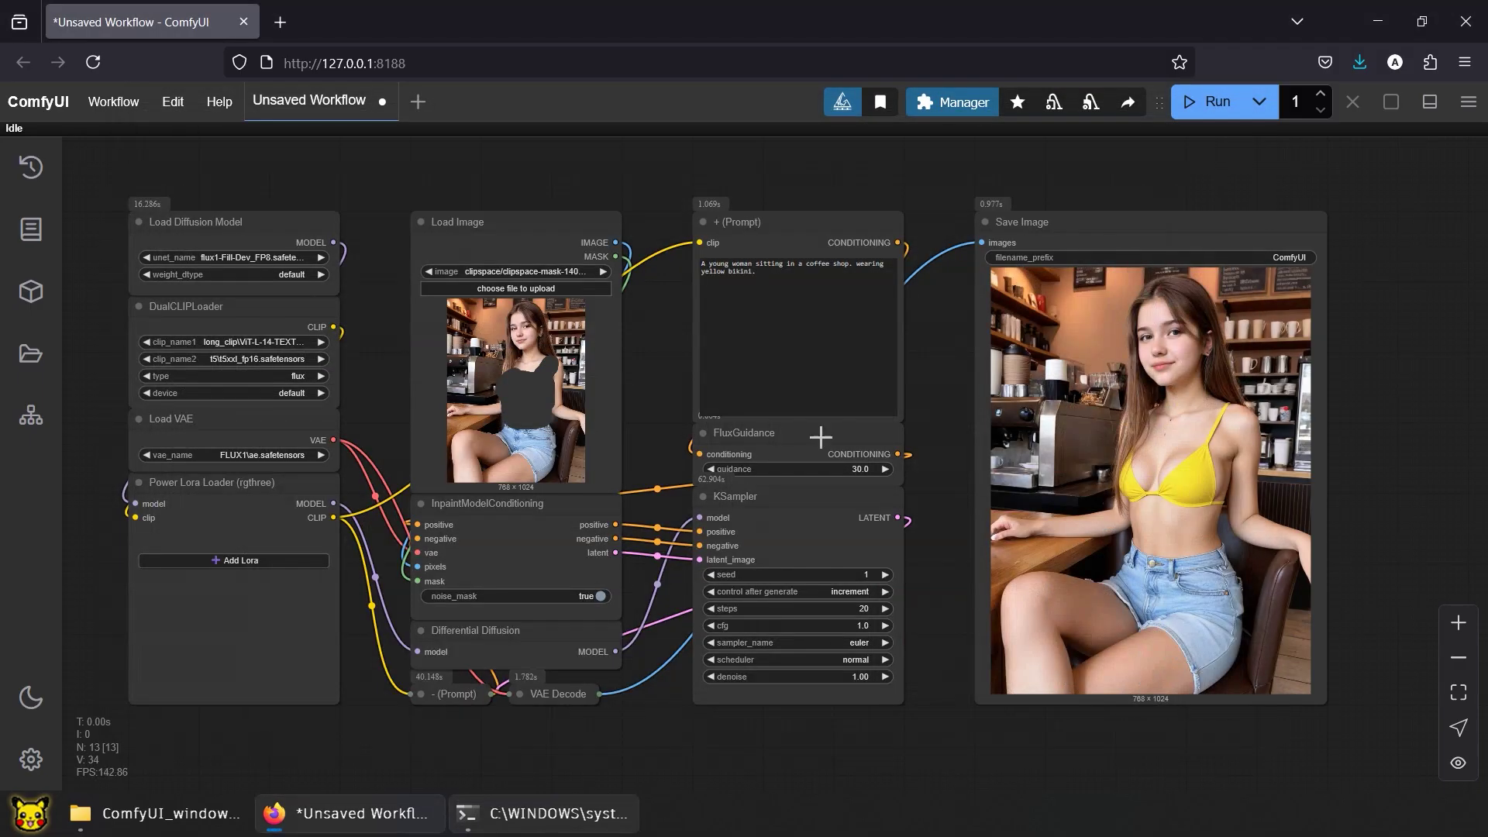
{"action": "left_click", "coordinate": [1320, 93]}
{"action": "left_click", "coordinate": [1320, 92]}
{"action": "left_click", "coordinate": [1320, 92]}
{"action": "left_click", "coordinate": [1203, 113]}
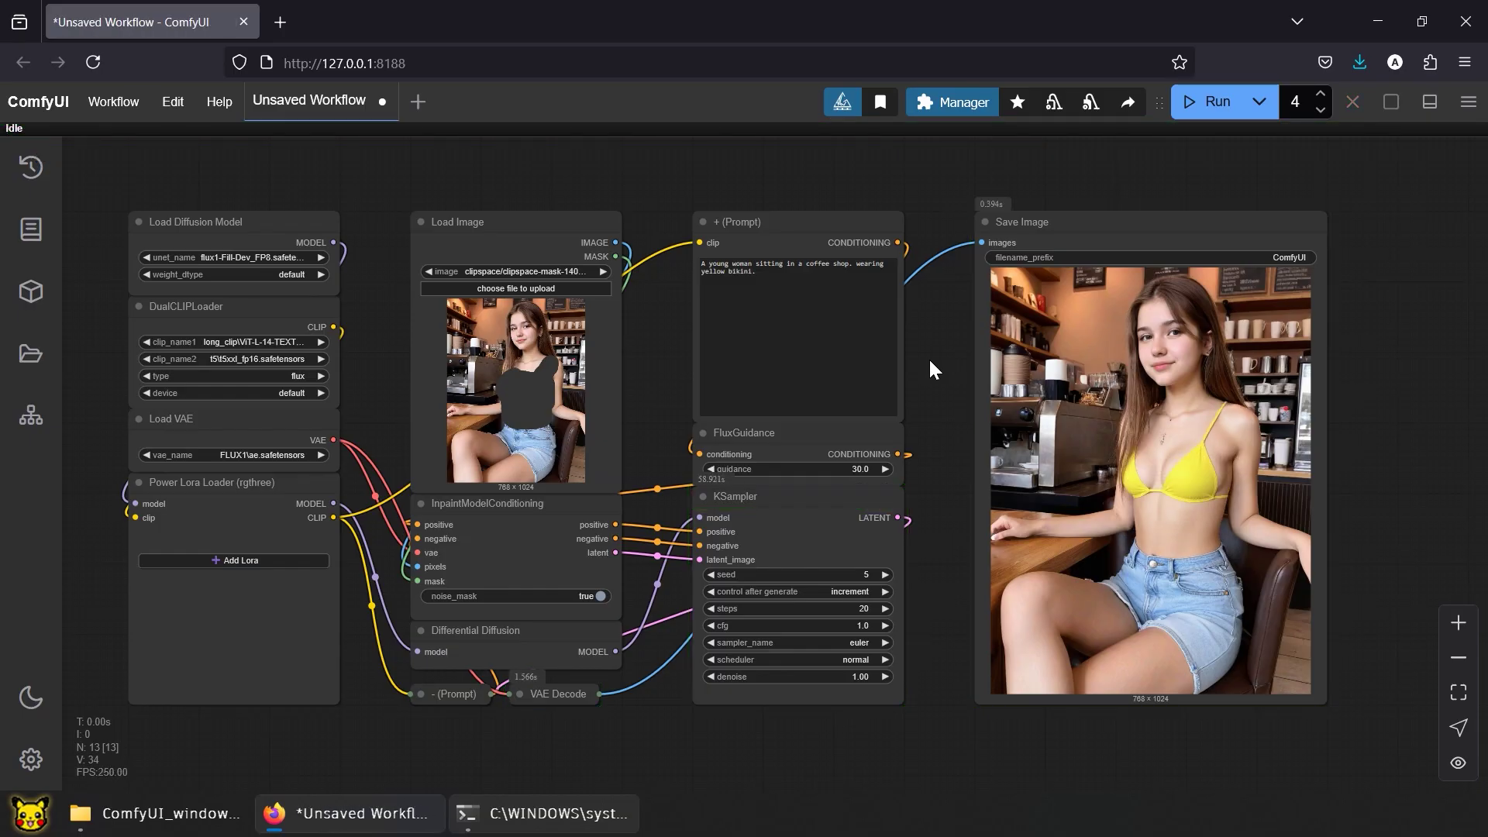
{"action": "left_click", "coordinate": [555, 792]}
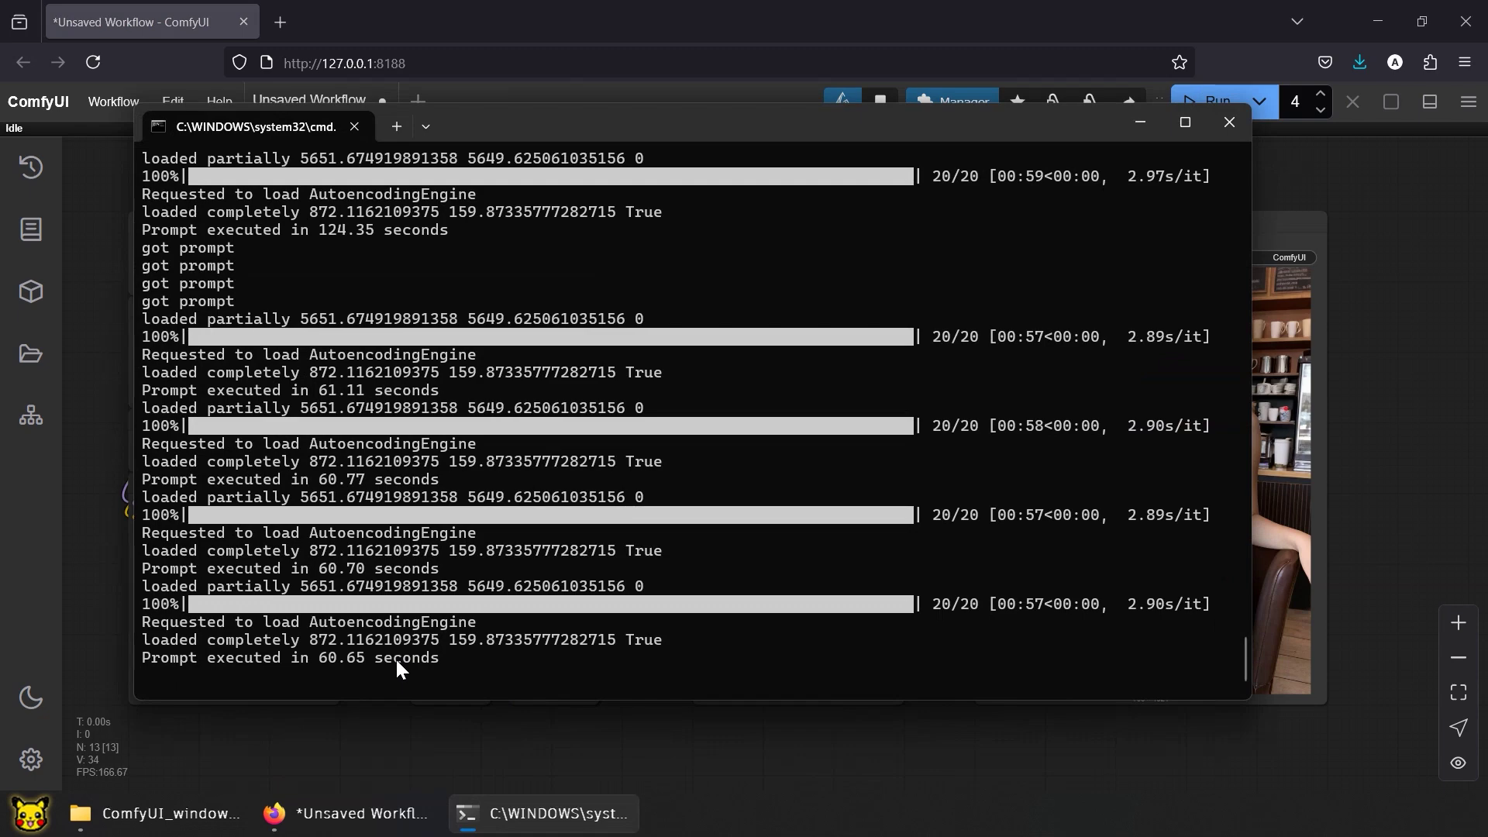
{"action": "left_click", "coordinate": [578, 812]}
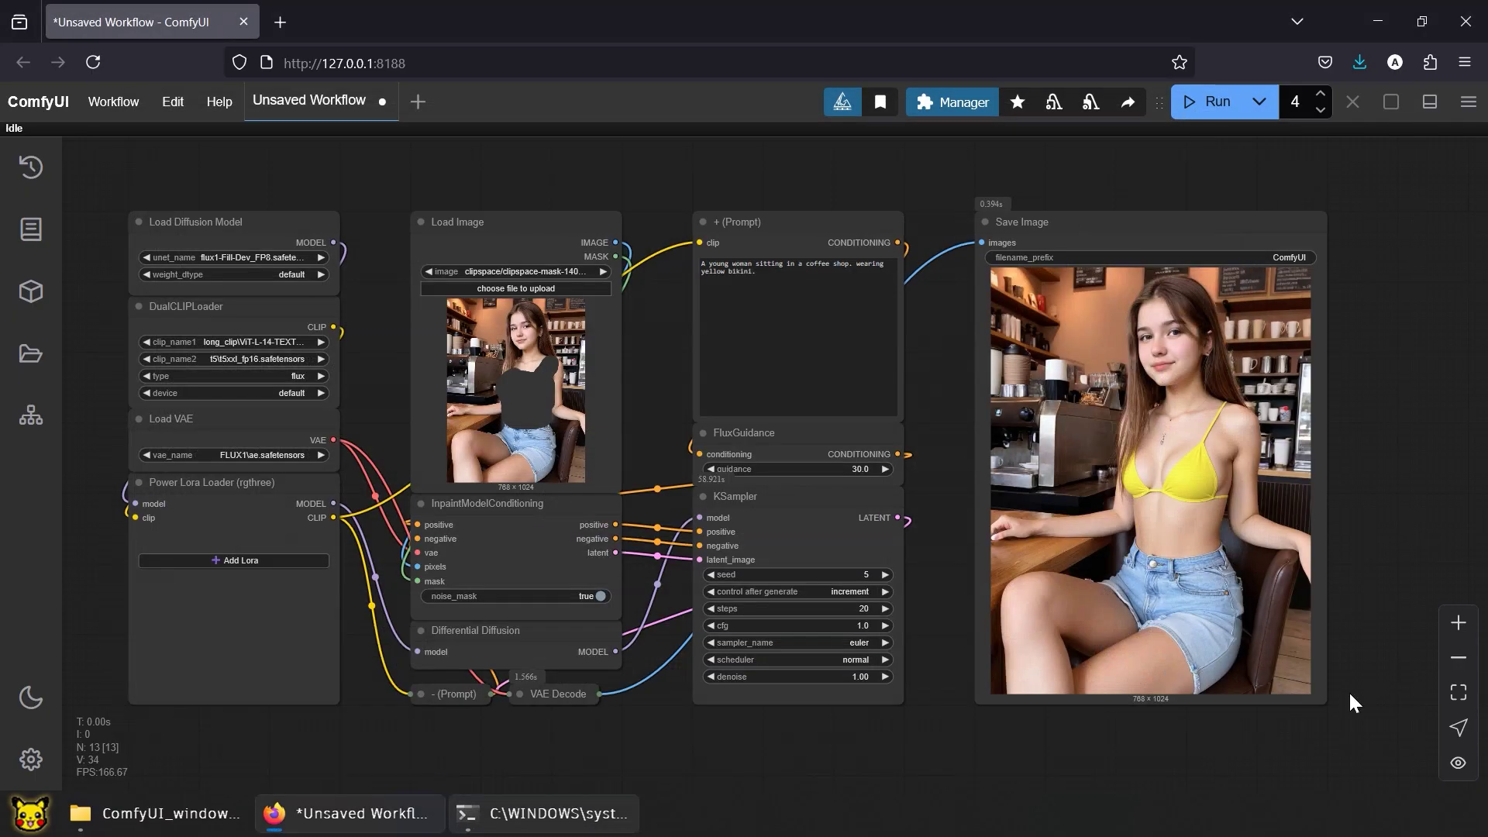
{"action": "left_click", "coordinate": [1456, 701]}
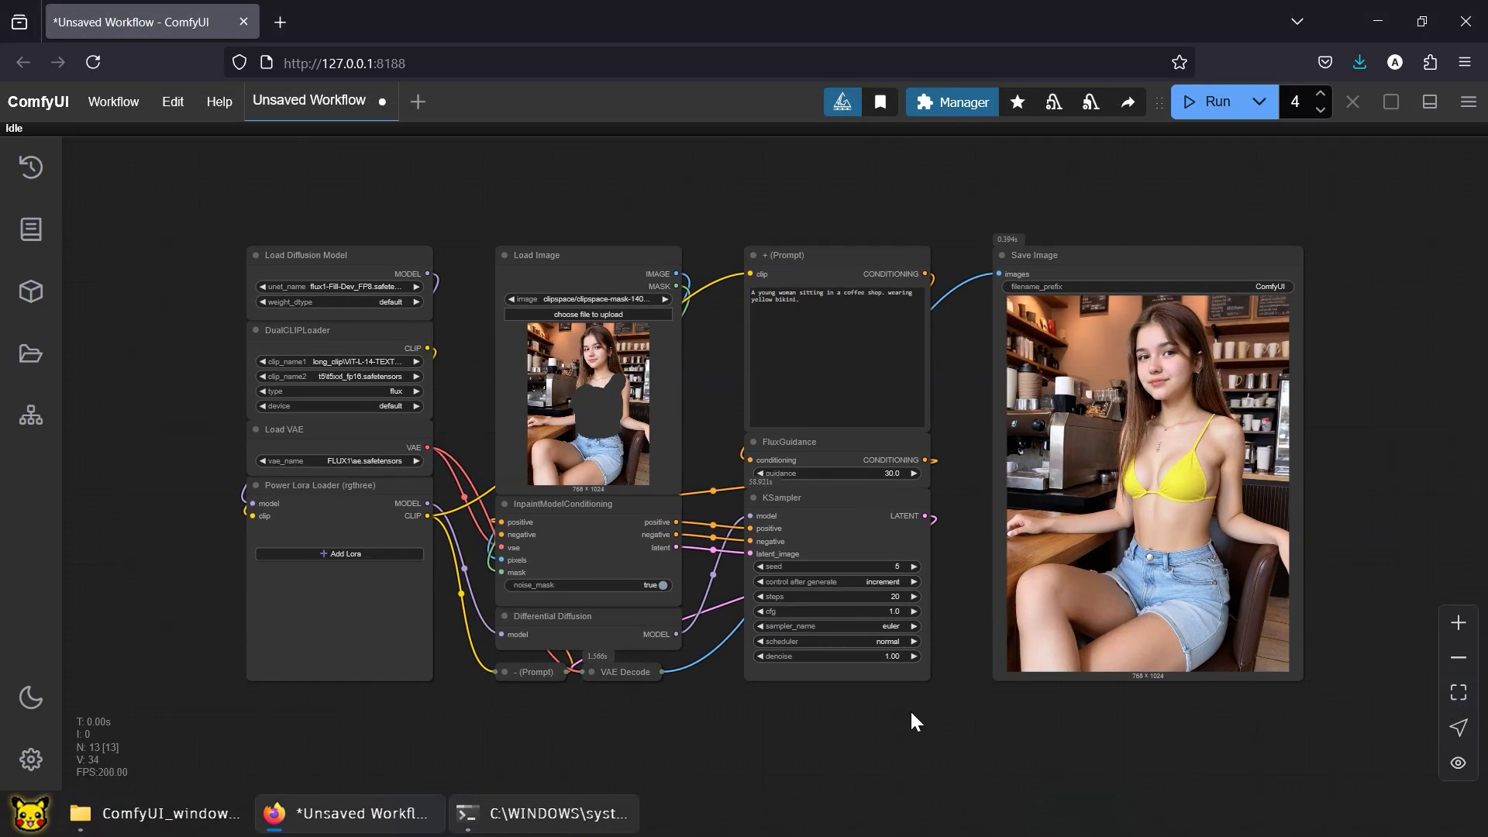